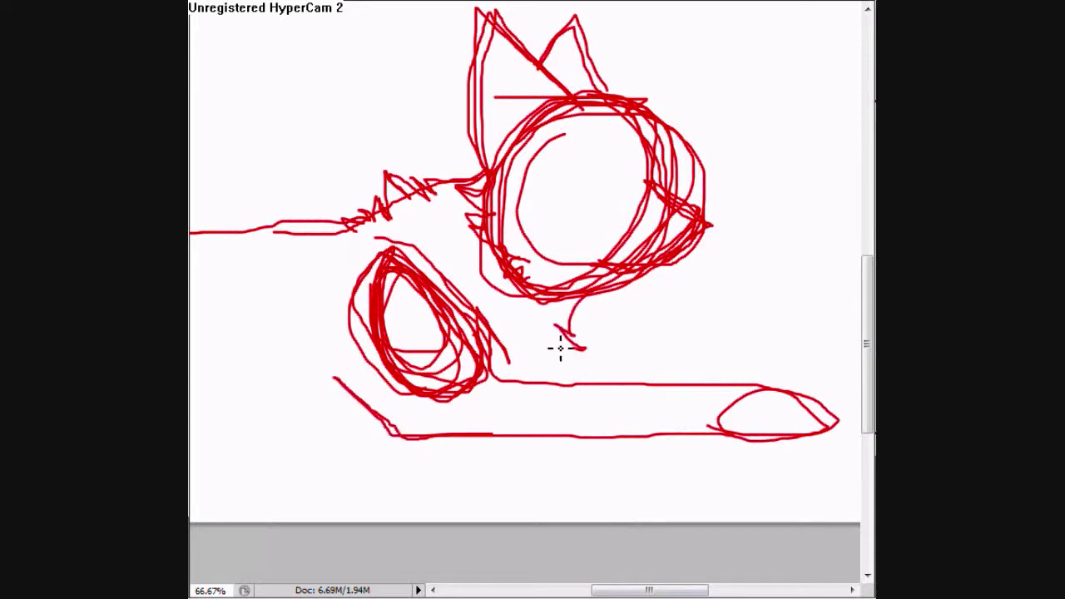
Step: Sketch the lying animal's rounded haunch, hind foot and long tail curving beneath its body in red
scroll(709, 437, "left", 5)
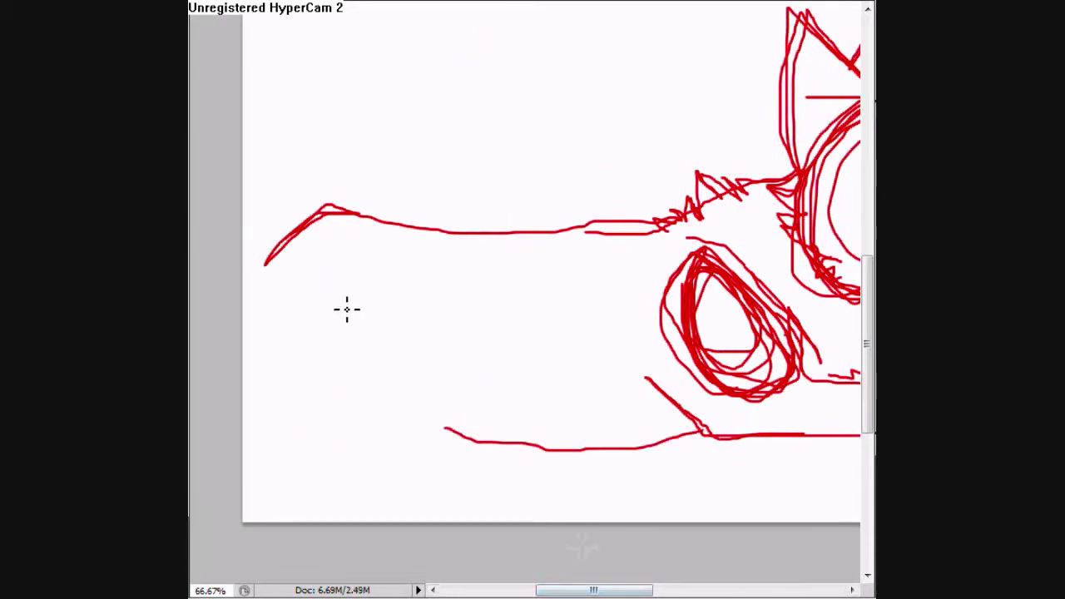
mouse_move(361, 297)
left_mouse_down()
mouse_move(344, 390)
mouse_move(450, 398)
left_mouse_up()
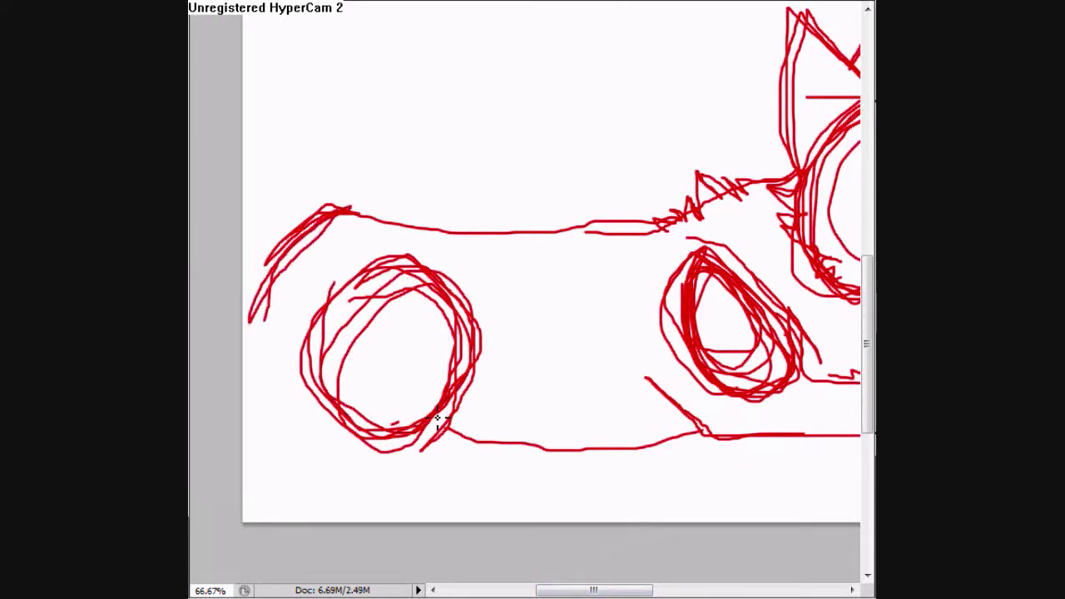
scroll(587, 444, "right", 3)
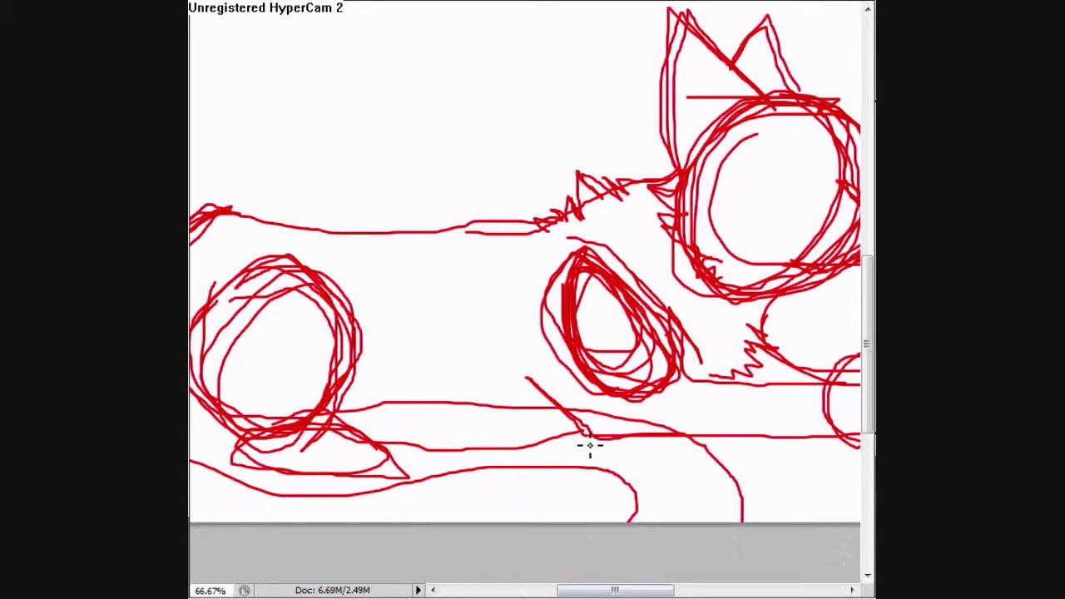
Step: Sketch a round head for a second animal on the blank canvas above the lying one's front paws
left_click(333, 100, "alt")
scroll(333, 250, "up", 3)
scroll(450, 304, "right", 4)
mouse_move(483, 225)
left_mouse_down()
mouse_move(441, 273)
mouse_move(575, 286)
left_mouse_up()
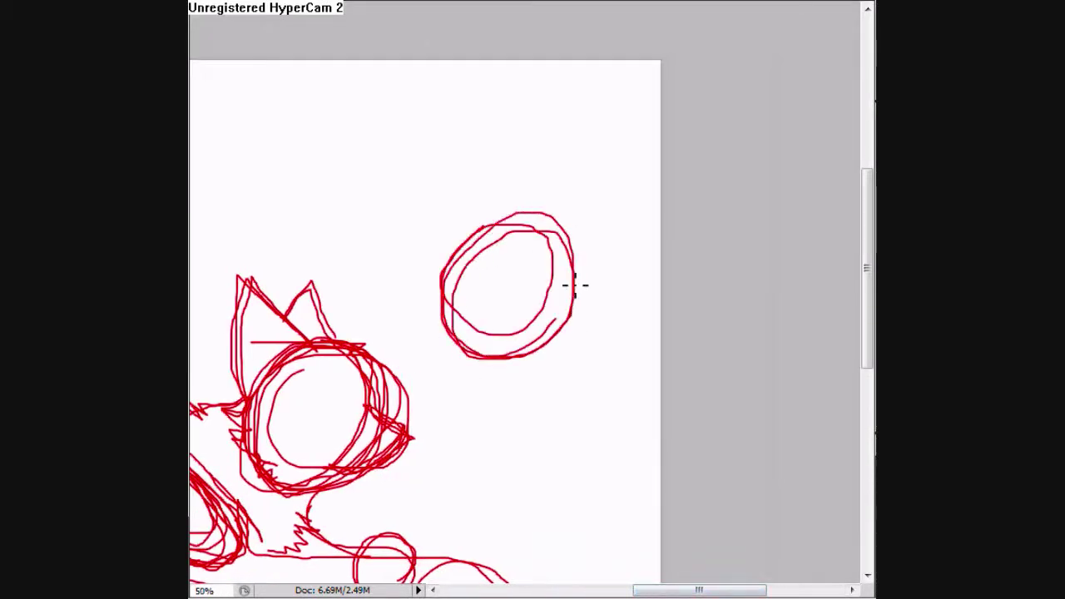
Step: Sketch two large pointed ears and a fur tuft on top of the second animal's head
key("ctrl+plus")
left_click_drag(691, 245, 765, 108)
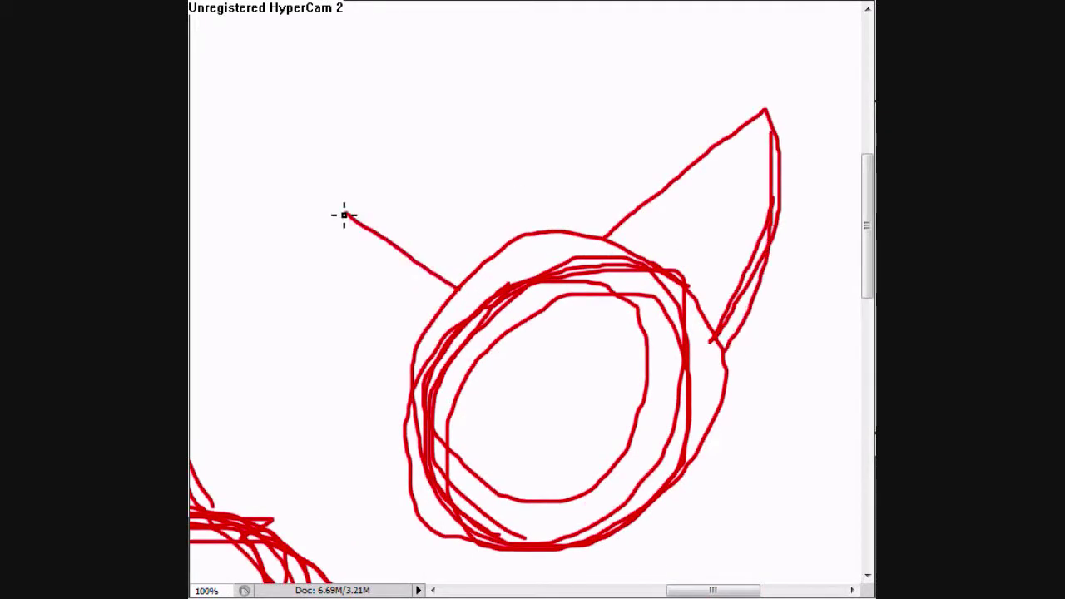
left_click_drag(344, 215, 391, 439)
left_click_drag(499, 243, 527, 245)
Step: Sketch the second animal's cheek fur, chin, eyes, nose and muzzle
scroll(499, 333, "down", 2)
mouse_move(416, 283)
left_mouse_down()
mouse_move(450, 390)
mouse_move(504, 399)
left_mouse_up()
scroll(507, 434, "down", 1)
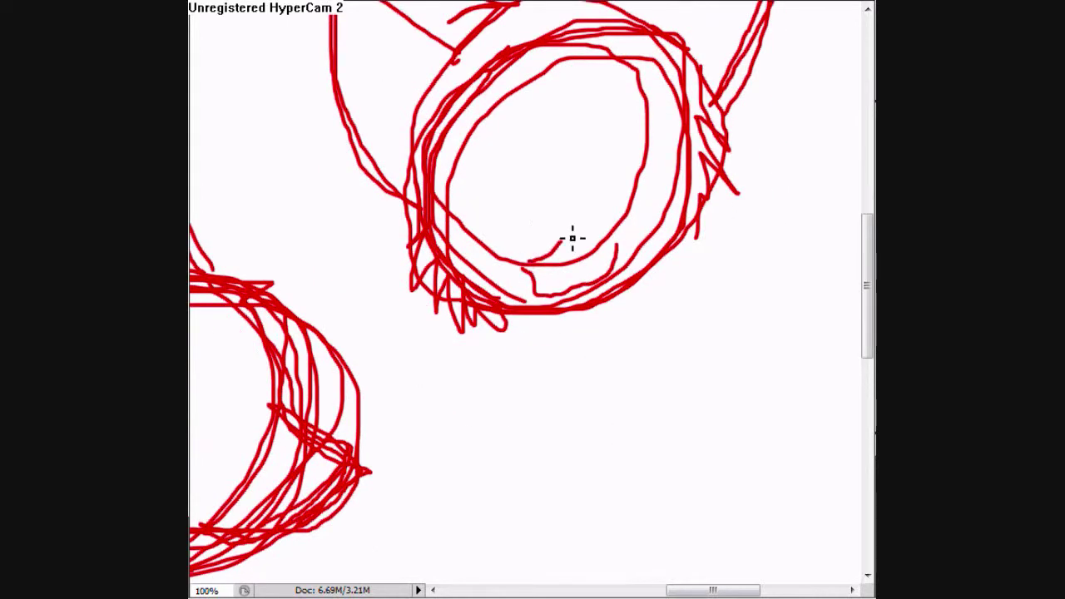
scroll(569, 234, "up", 1)
left_click_drag(611, 150, 634, 186)
mouse_move(486, 190)
left_mouse_down()
mouse_move(504, 190)
mouse_move(454, 250)
mouse_move(519, 236)
left_mouse_up()
Step: Sketch the second animal's furry neck, elbow ovals, chest mark and front leg lines
scroll(504, 190, "down", 4)
scroll(744, 394, "down", 2)
scroll(755, 225, "up", 1)
left_click_drag(753, 166, 732, 258)
scroll(666, 333, "down", 1)
mouse_move(499, 463)
left_mouse_down()
mouse_move(566, 388)
mouse_move(562, 267)
left_mouse_up()
left_click_drag(653, 162, 676, 254)
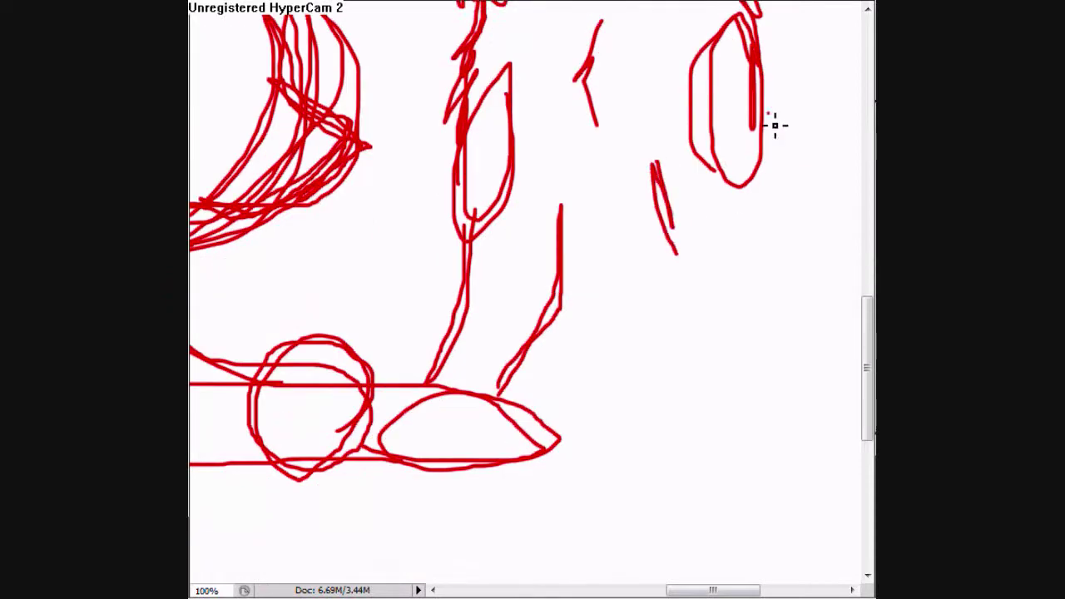
Step: Lasso the second animal's body below the head and enlarge it slightly with Free Transform
key("ctrl+minus")
key("ctrl+minus")
key("ctrl+minus")
key("ctrl+plus")
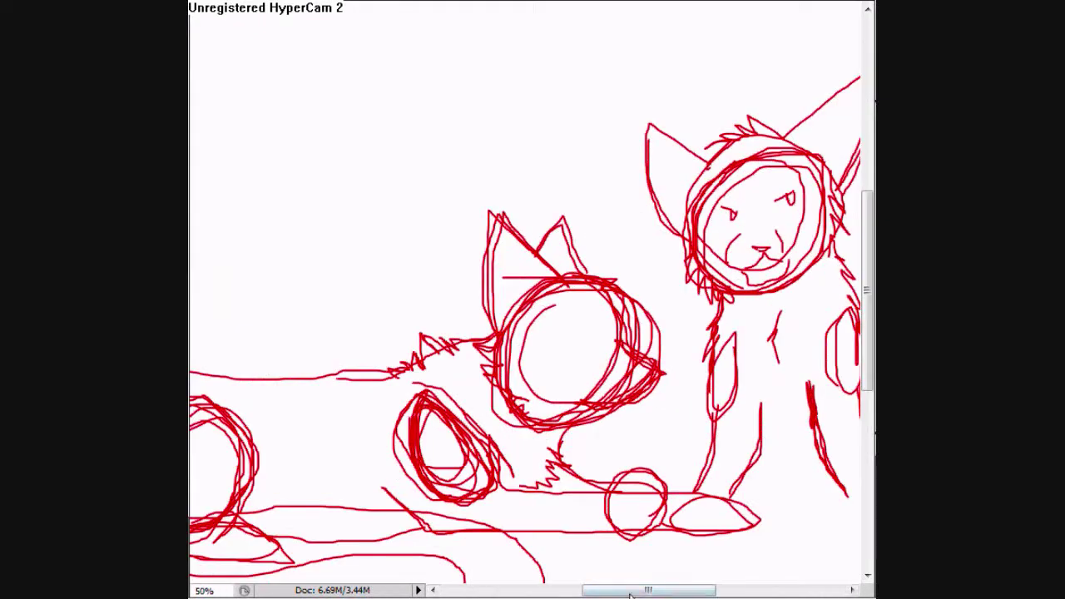
left_click_drag(777, 359, 467, 359)
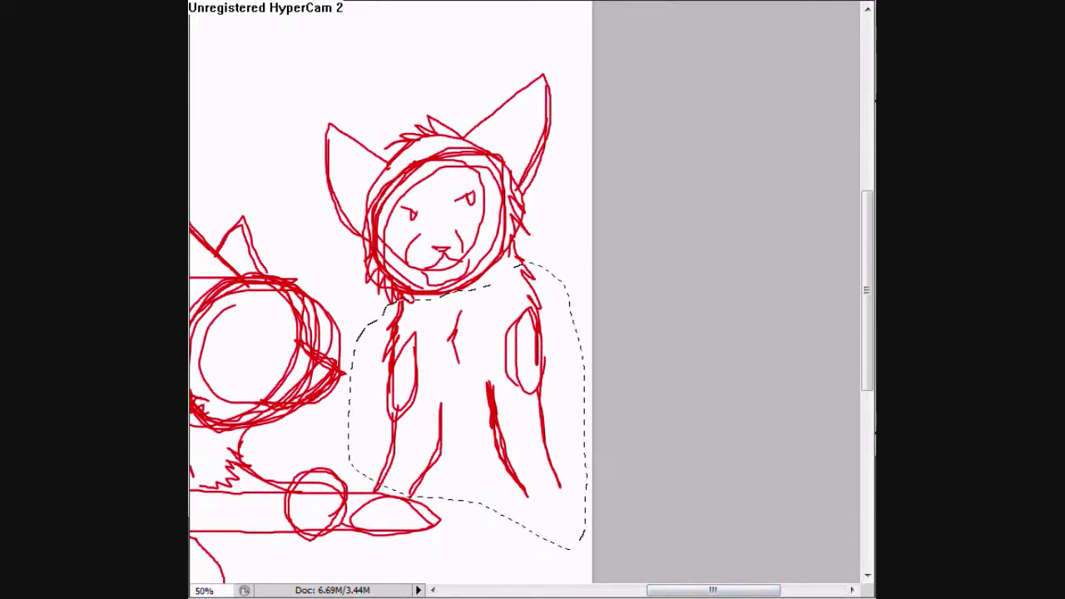
key("ctrl+t")
scroll(391, 291, "down", 3)
left_click_drag(686, 590, 616, 593)
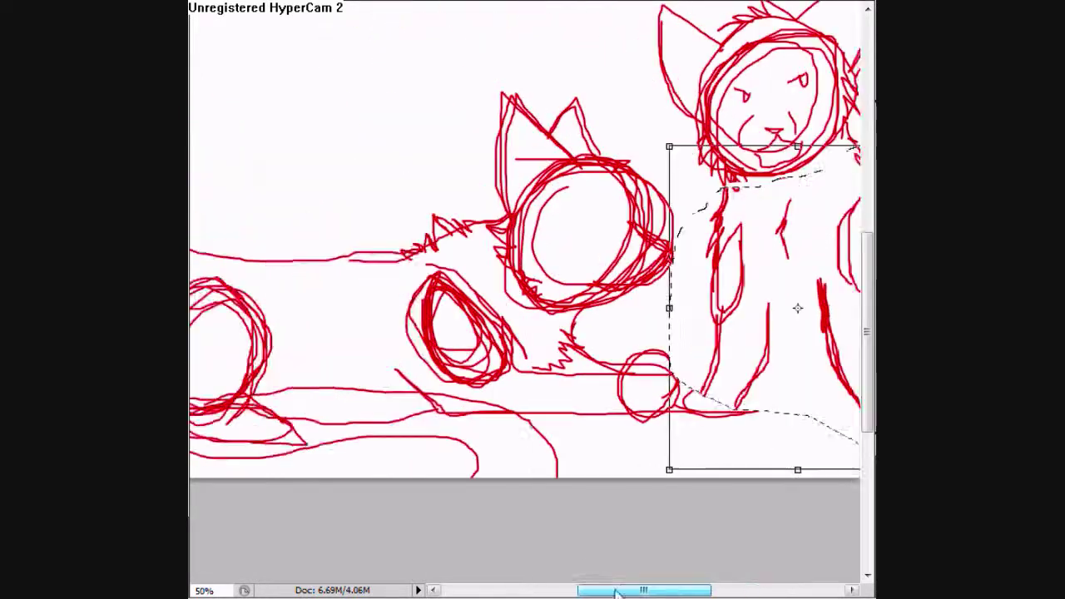
key("w")
left_click(519, 180)
left_click(305, 83)
left_click(302, 234)
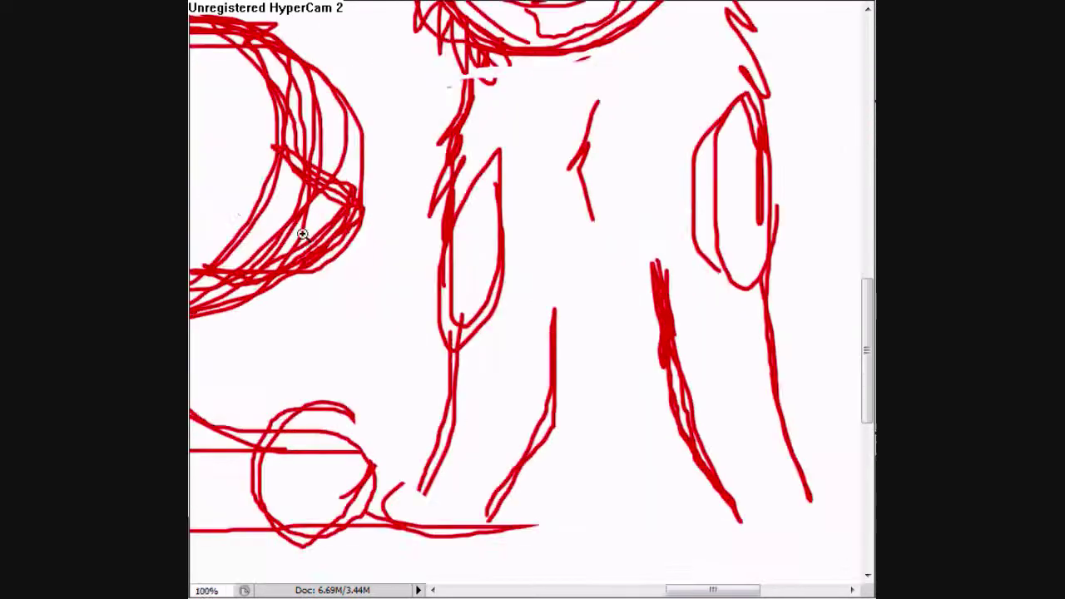
Step: Sketch the sitting animal's front paws and a jagged belly fur line between its legs
scroll(708, 570, "down", 3)
scroll(505, 428, "right", 3)
scroll(330, 427, "up", 3)
scroll(330, 428, "down", 1)
left_click_drag(326, 381, 428, 401)
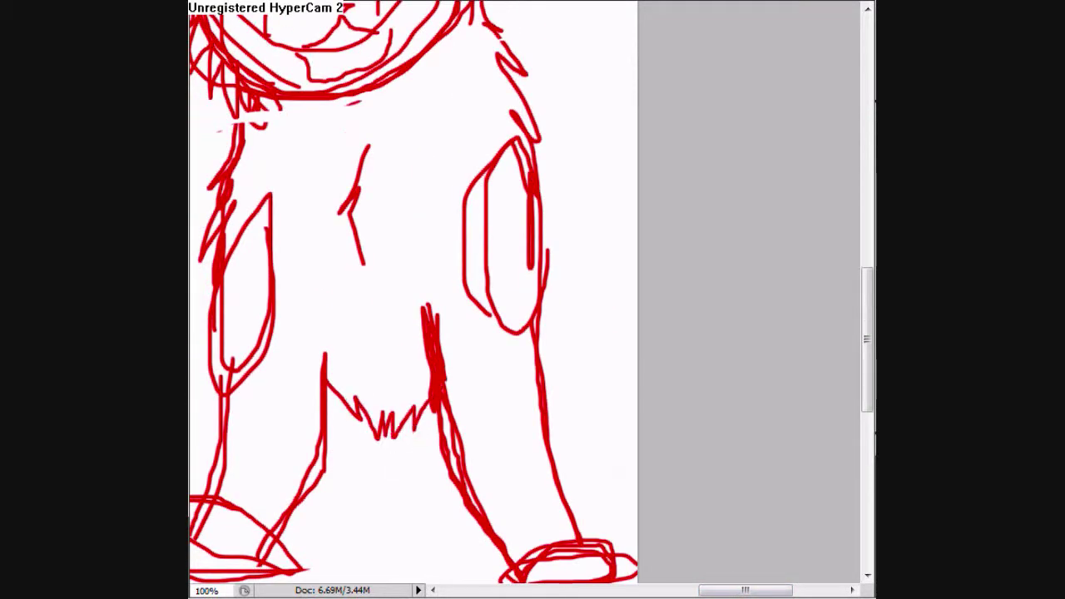
Step: Add chest fur to the sitting animal and sketch a curved back line behind its shoulder
scroll(649, 278, "up", 4)
scroll(649, 278, "left", 3)
scroll(649, 277, "down", 2)
scroll(648, 278, "left", 2)
scroll(551, 230, "down", 1)
scroll(551, 230, "left", 1)
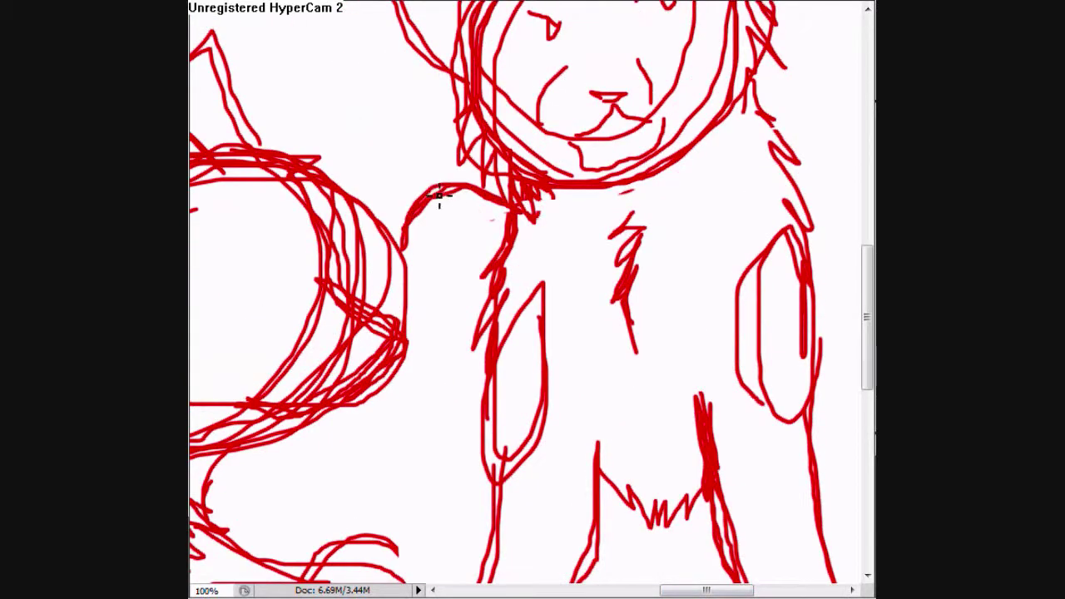
Step: Sketch the sitting animal's hind leg with a small foot between the two animals and reinforce its back curve
scroll(439, 196, "down", 3)
left_click_drag(506, 127, 428, 257)
left_click_drag(375, 316, 366, 245)
scroll(504, 321, "up", 6)
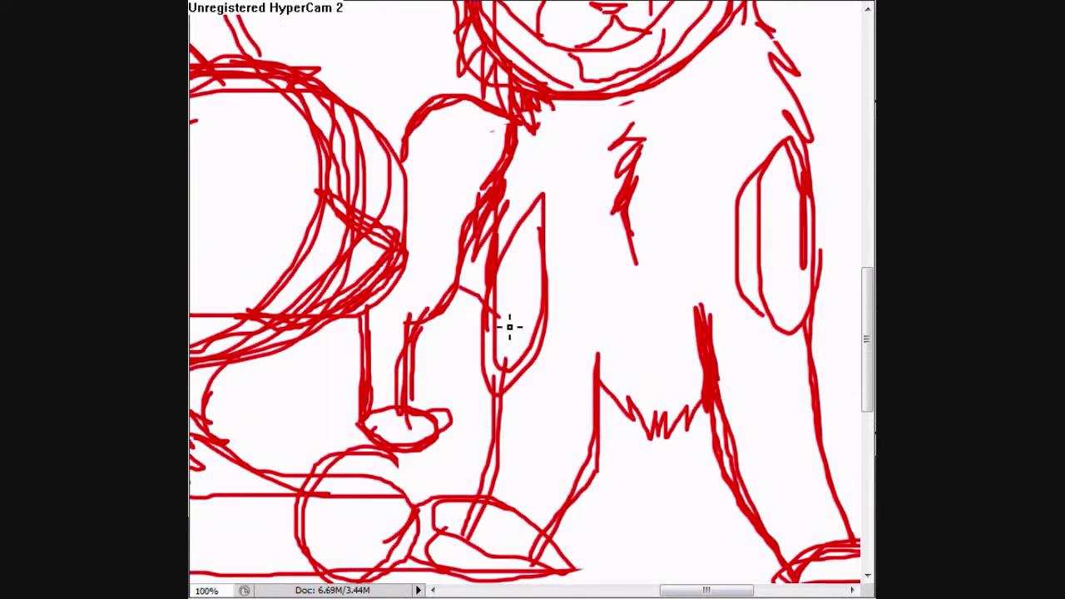
scroll(452, 440, "down", 3)
scroll(465, 225, "up", 3)
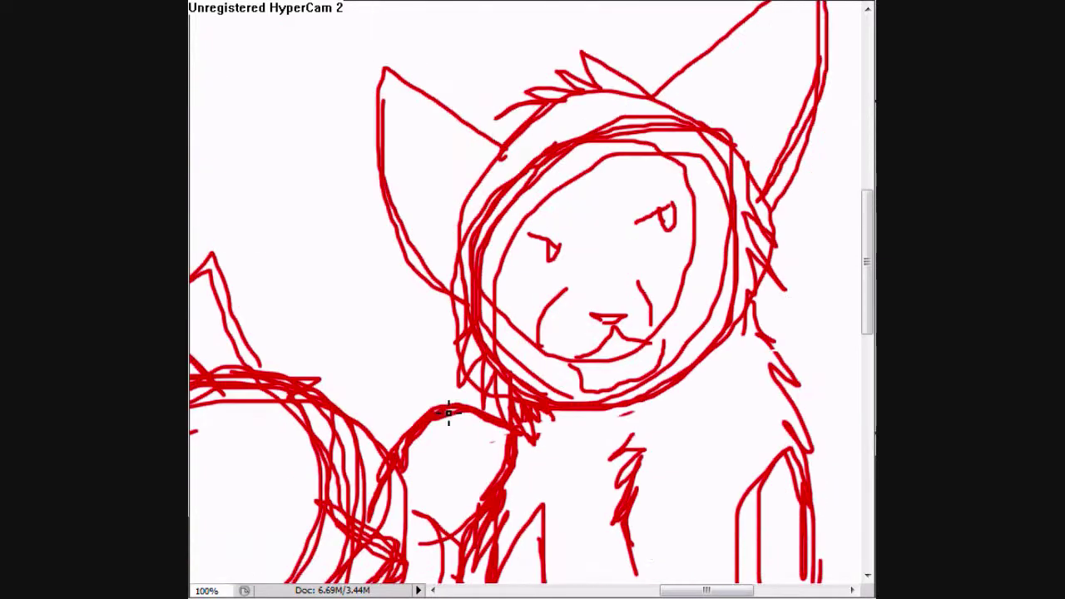
scroll(466, 449, "down", 5)
Step: Sketch a third animal's head with a muzzle and two pointed ears above the lying animal's back
key("ctrl+minus")
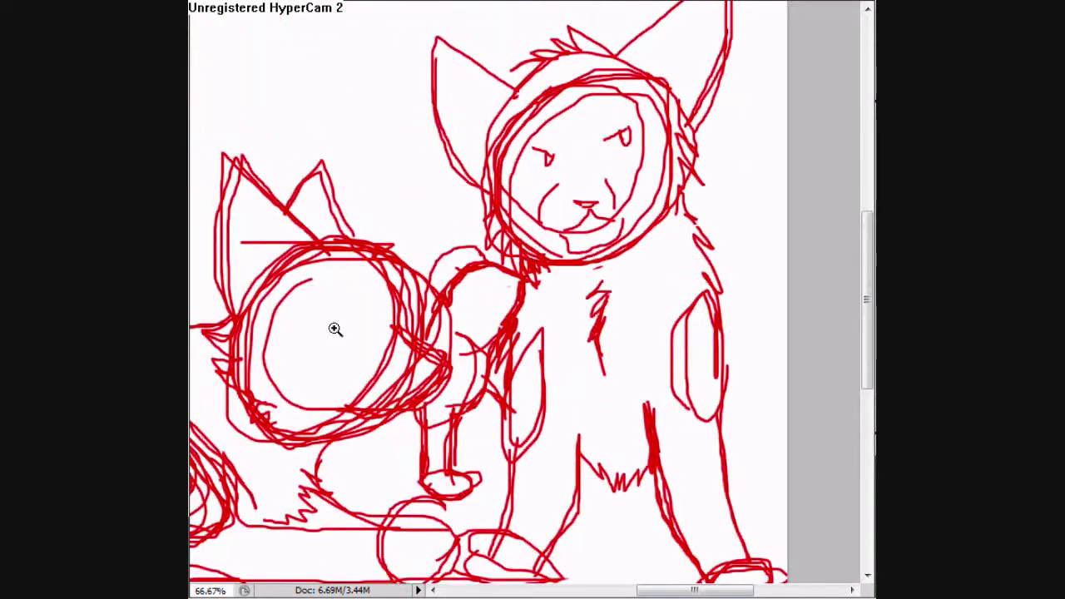
key("ctrl+minus")
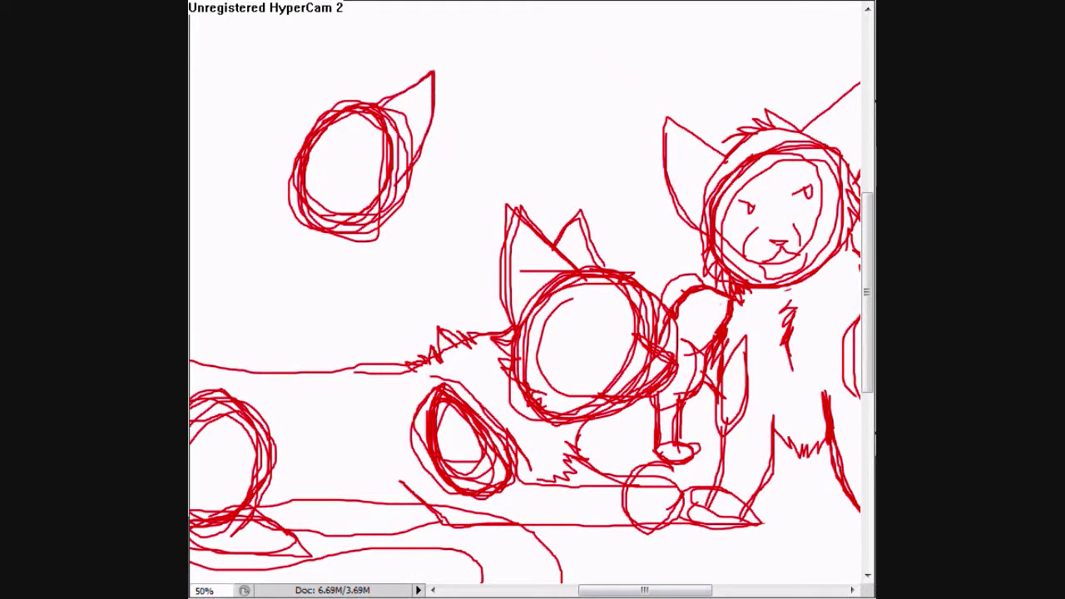
key("ctrl+plus")
key("ctrl+plus")
scroll(532, 88, "down", 5)
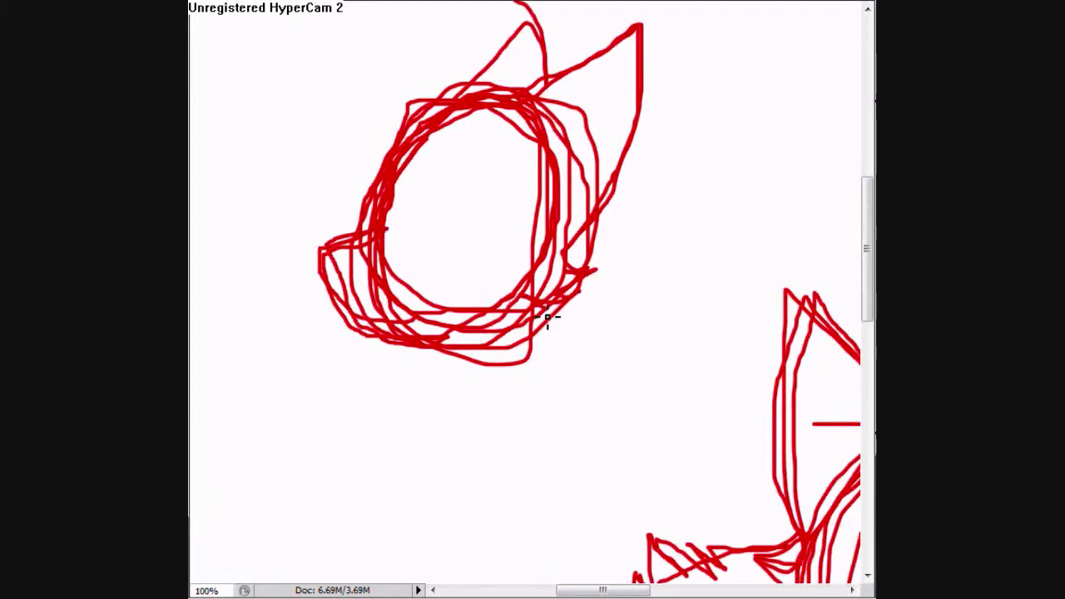
Step: Try chest fur and a shoulder oval below the third head, and clear them with a lasso selection
left_click_drag(430, 155, 430, 182)
left_click_drag(537, 250, 533, 328)
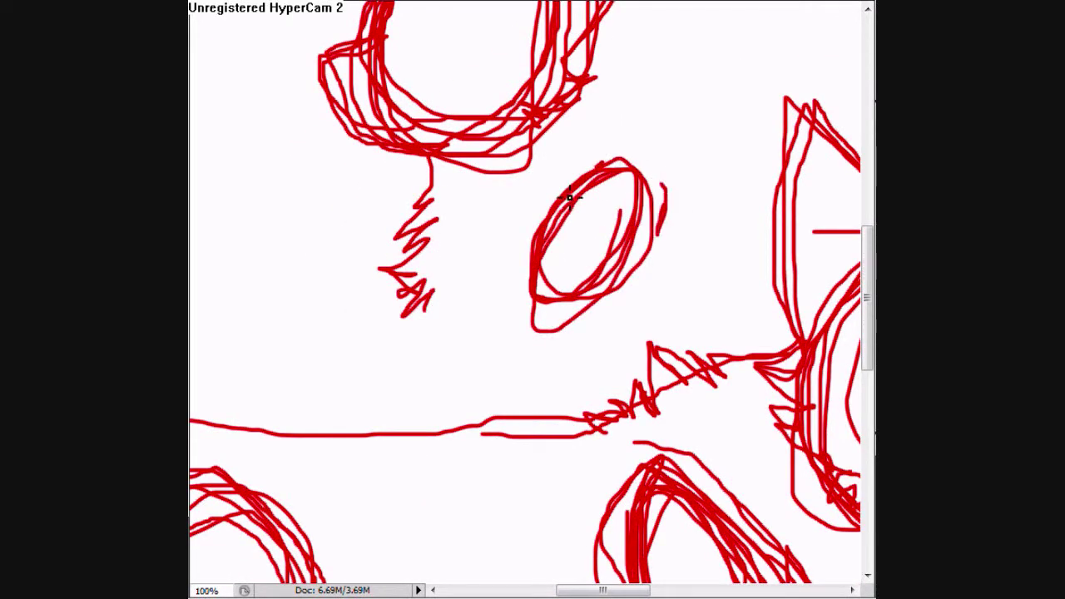
scroll(569, 196, "up", 5)
key("ctrl+minus")
key("ctrl+minus")
key("ctrl+minus")
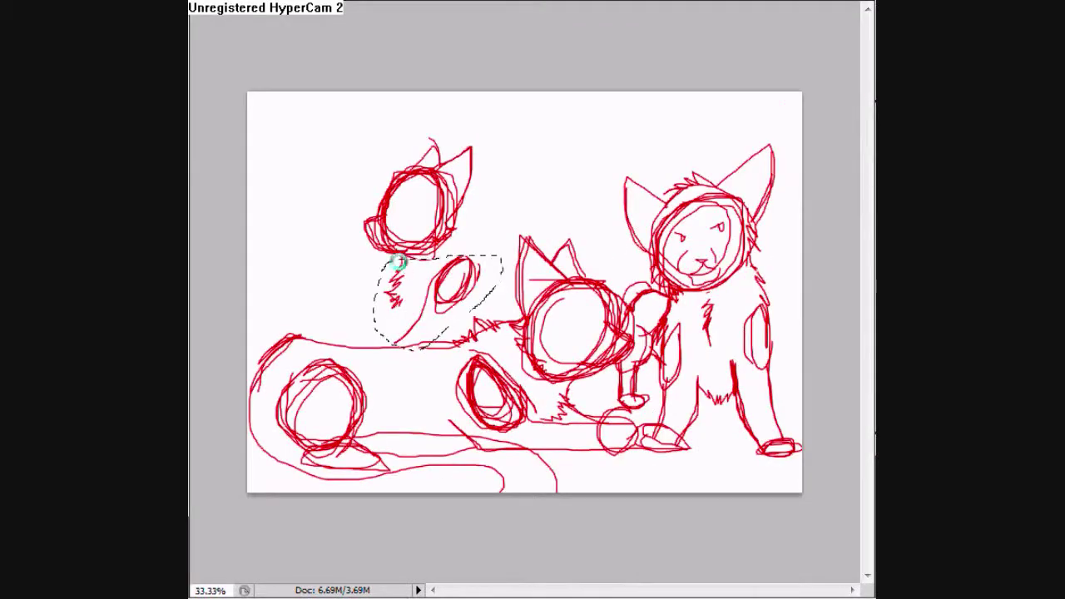
key("ctrl+plus")
scroll(532, 299, "up", 1)
scroll(532, 300, "left", 3)
left_click_drag(313, 67, 668, 398)
key("alt+i")
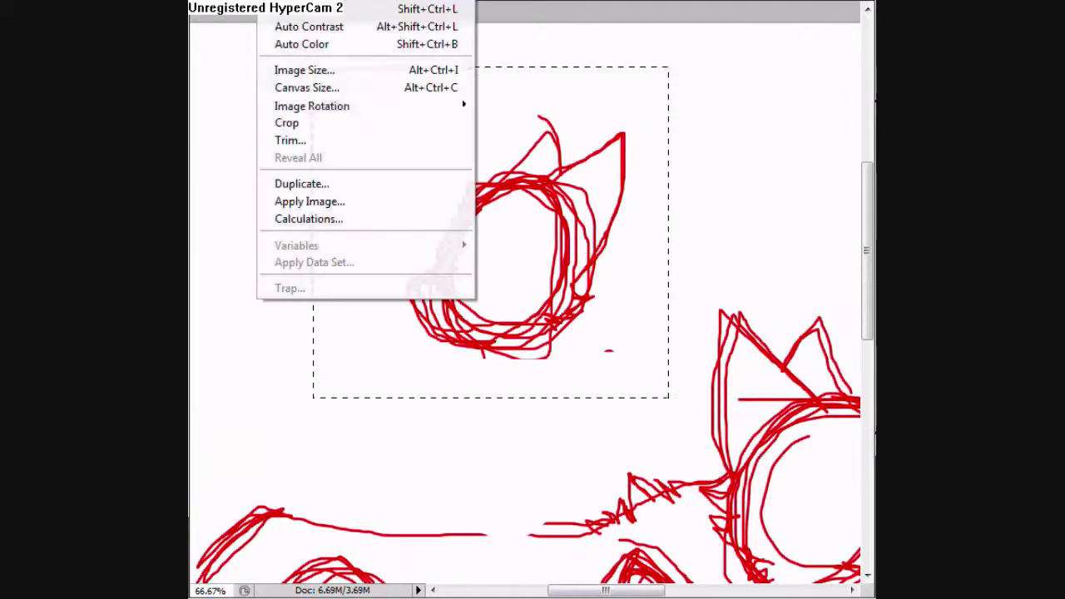
mouse_move(375, 105)
left_click(535, 142)
key("ctrl+d")
scroll(487, 407, "down", 3)
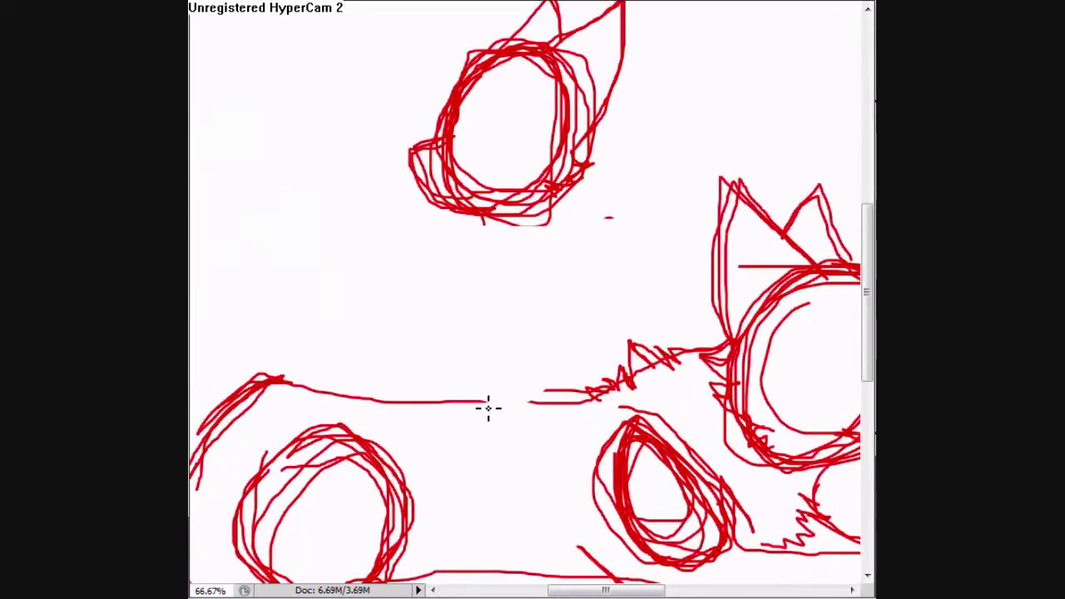
Step: Lasso the third animal's head, move it left and slightly down above the lying animal's haunch, and deselect it
scroll(488, 407, "up", 4)
key("l")
left_click_drag(477, 108, 605, 363)
key("v")
left_click_drag(514, 247, 324, 247)
scroll(324, 247, "left", 3)
key("ctrl+t")
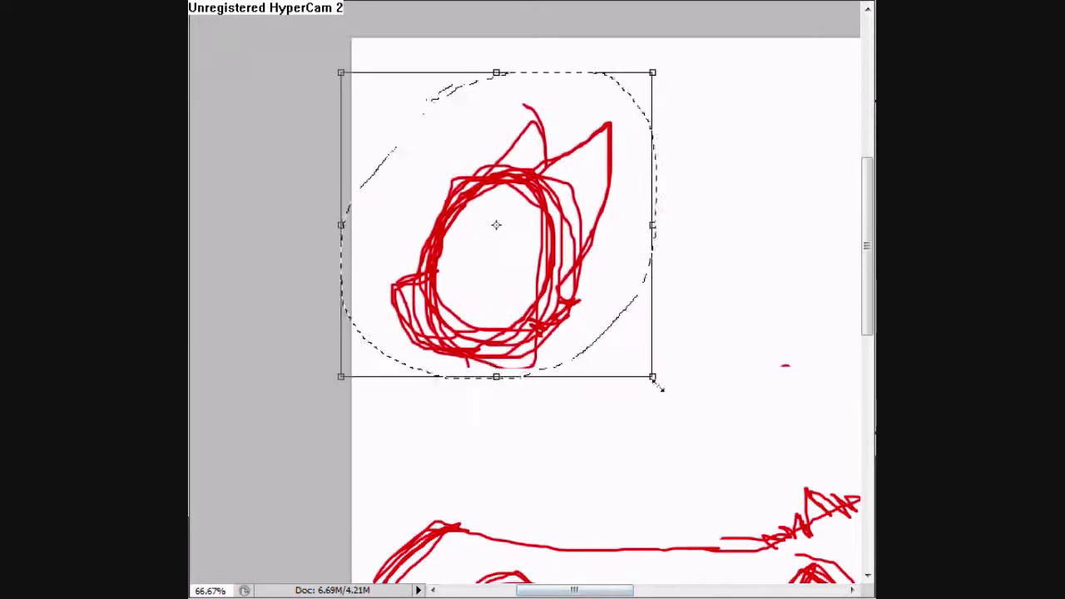
left_click_drag(574, 591, 629, 590)
key("Return")
scroll(432, 292, "left", 3)
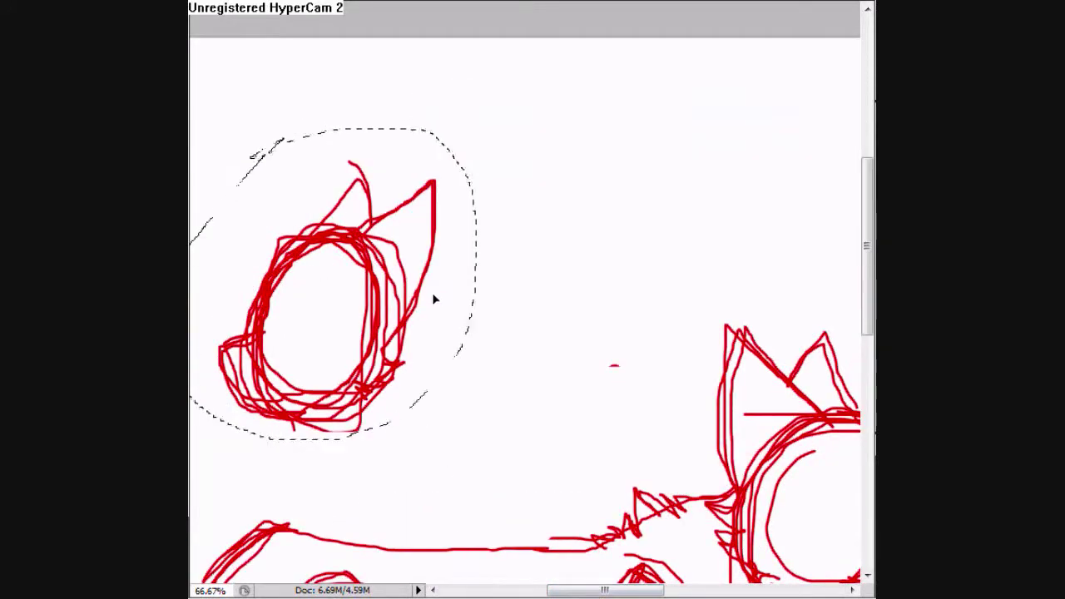
key("ctrl+d")
Step: Sketch the third animal's neck, shoulder and back behind the lying animal, plus a tall curled tail
scroll(329, 266, "down", 3)
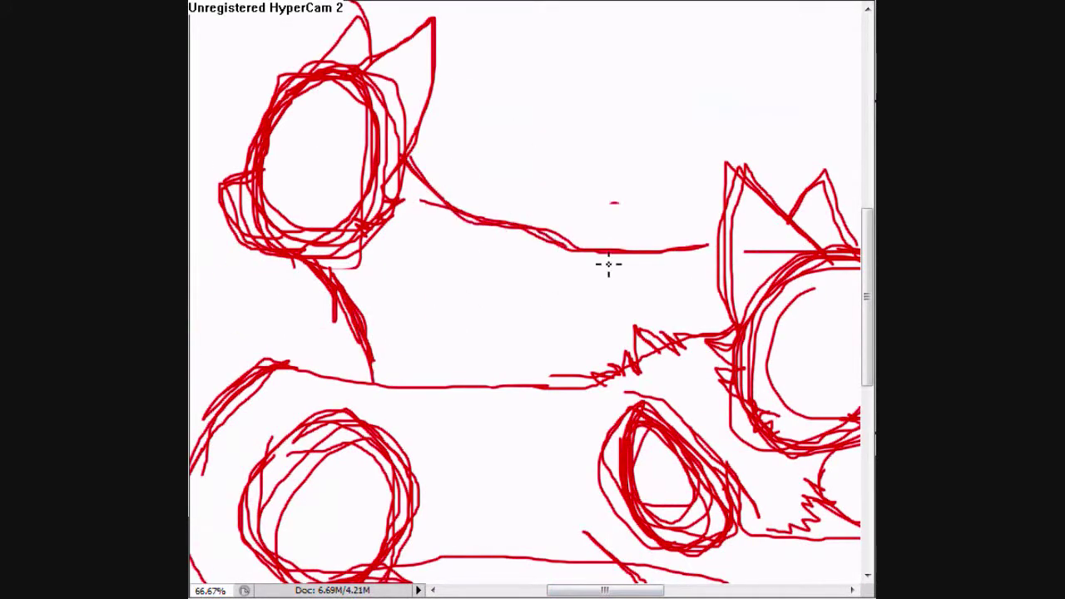
scroll(605, 576, "right", 3)
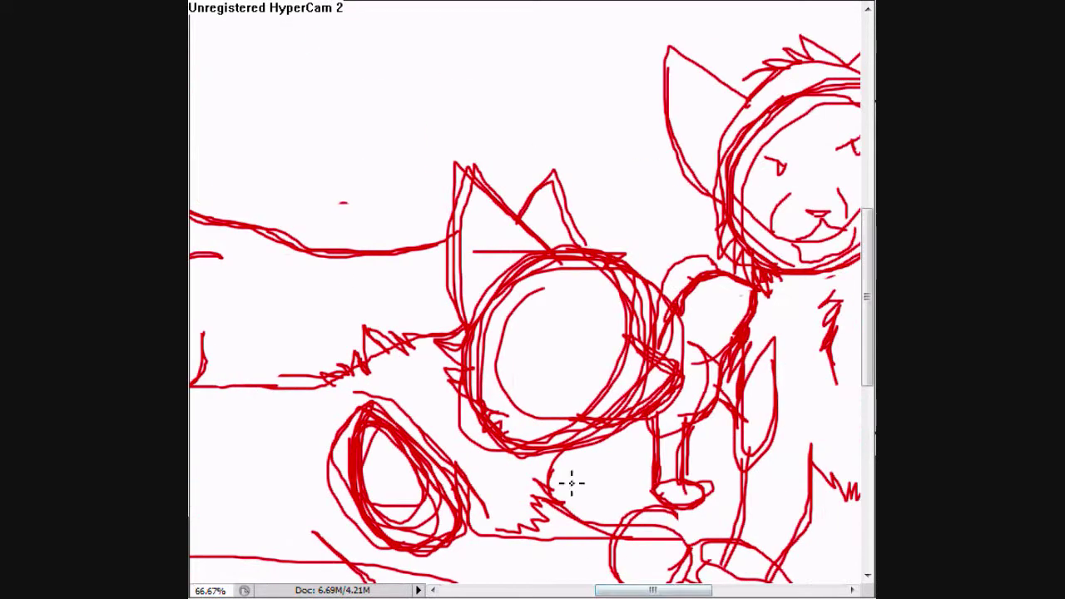
scroll(586, 385, "up", 3)
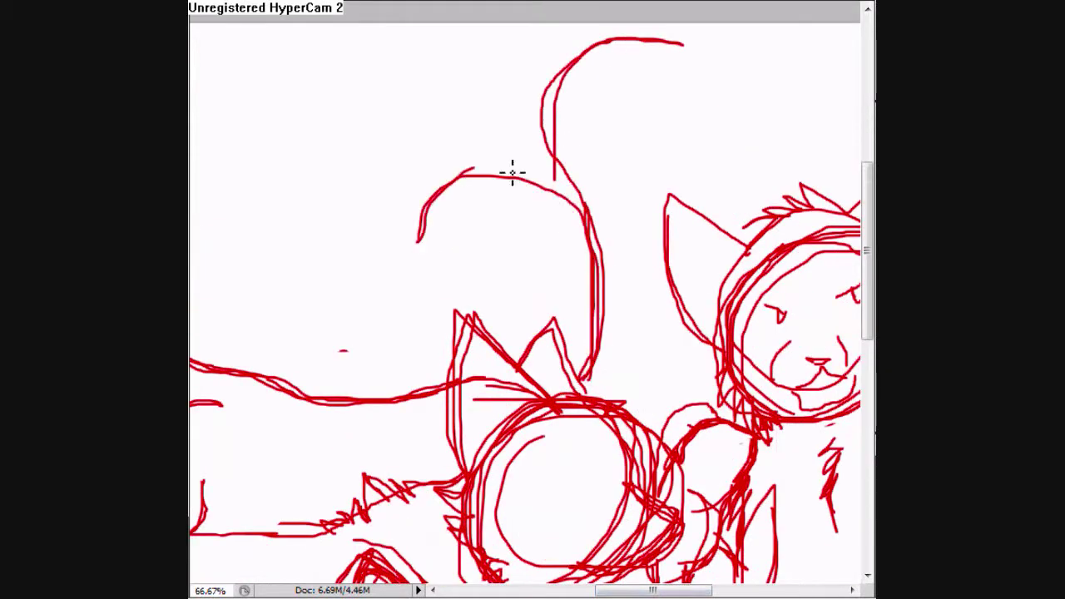
scroll(441, 274, "down", 3)
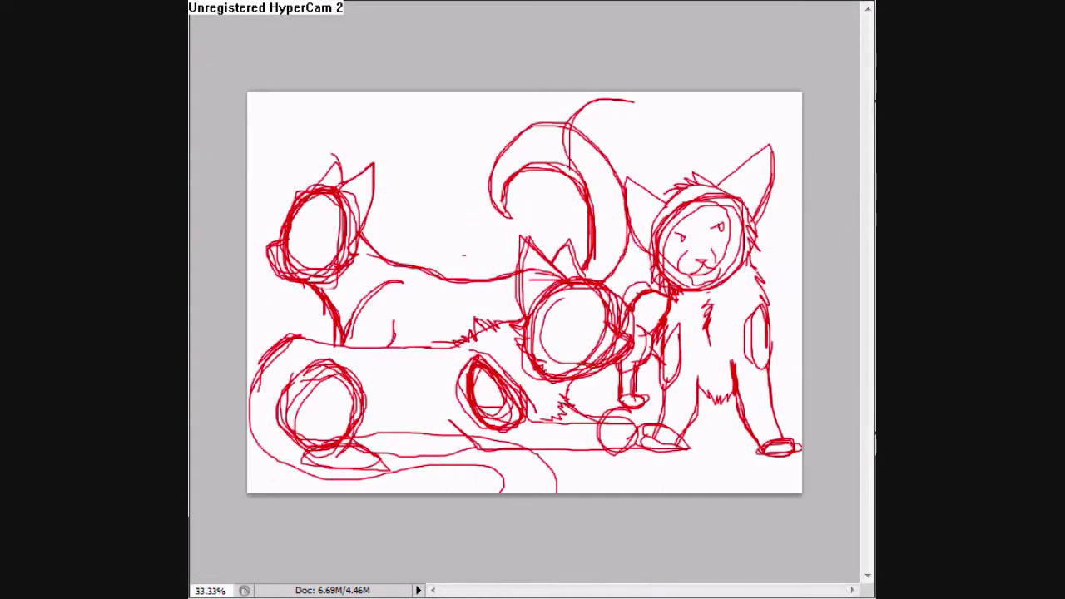
Step: Ink the lying animal's forehead fur, brow and muzzle bridge in black over the red sketch
scroll(198, 465, "up", 4)
scroll(490, 204, "up", 3)
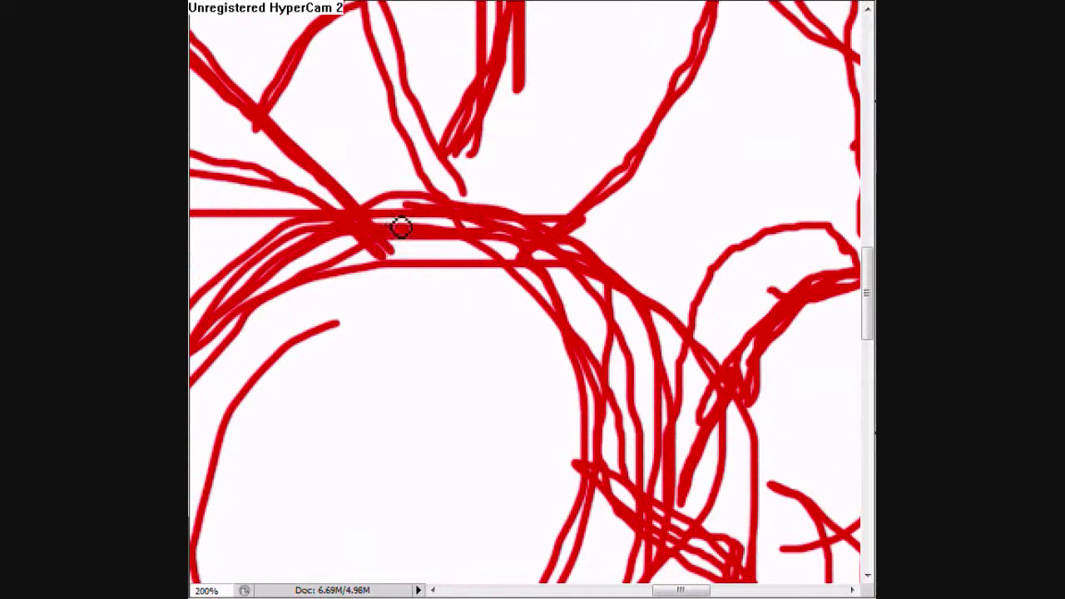
mouse_move(374, 225)
left_mouse_down()
mouse_move(613, 269)
mouse_move(499, 451)
mouse_move(475, 420)
left_mouse_up()
scroll(582, 209, "down", 3)
left_click_drag(582, 209, 737, 399)
scroll(738, 275, "down", 3)
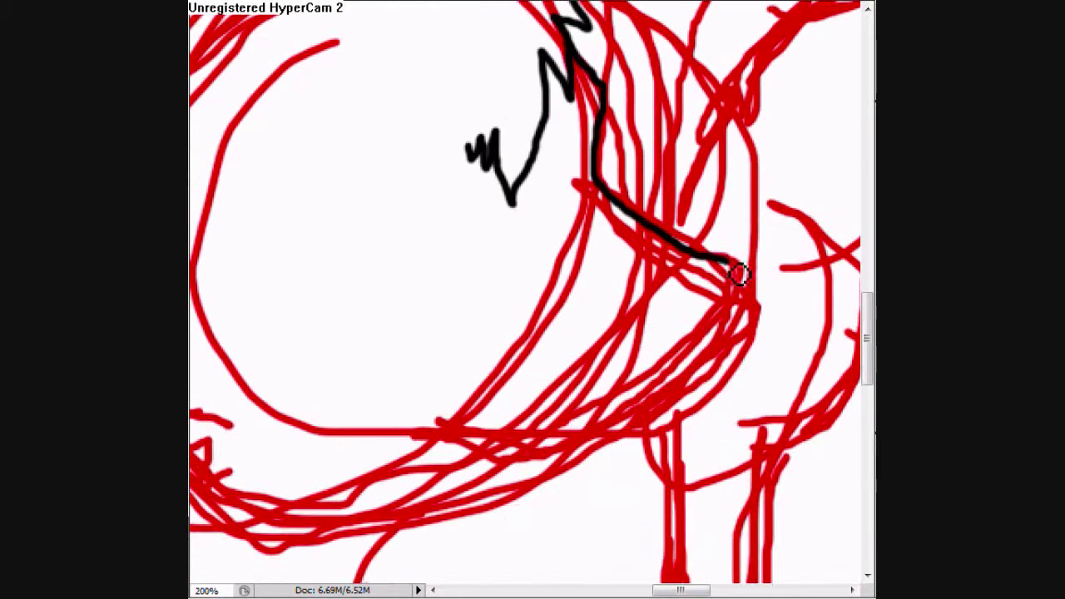
Step: Ink the lying animal's nose, mouth and lower jaw in black
scroll(405, 179, "up", 1)
scroll(524, 291, "right", 3)
left_click_drag(478, 425, 553, 428)
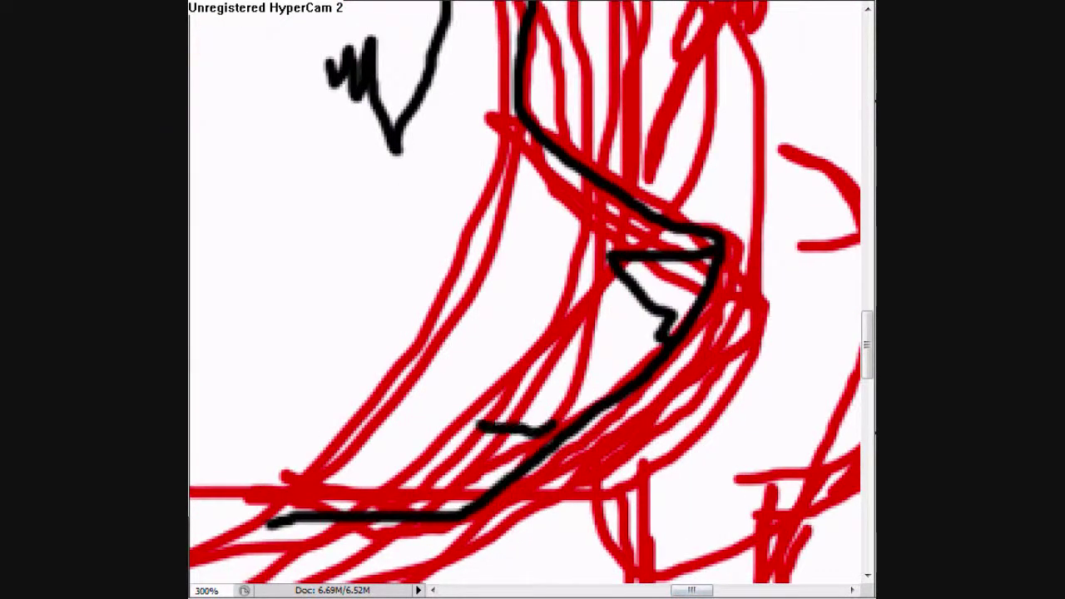
mouse_move(406, 398)
left_mouse_down()
mouse_move(471, 361)
mouse_move(499, 250)
left_mouse_up()
Step: Ink the front edge and tip of the lying animal's near ear, with a fur tuft at its base
scroll(499, 250, "down", 1)
scroll(524, 300, "up", 5)
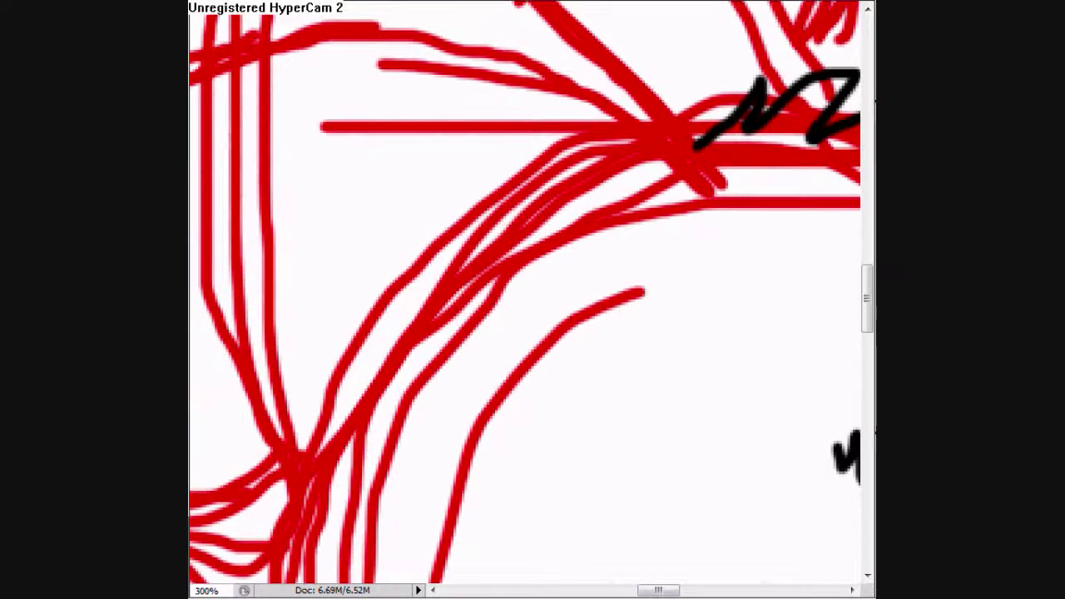
scroll(524, 300, "left", 3)
scroll(657, 491, "up", 2)
mouse_move(657, 281)
left_mouse_down()
mouse_move(421, 111)
mouse_move(369, 142)
left_mouse_up()
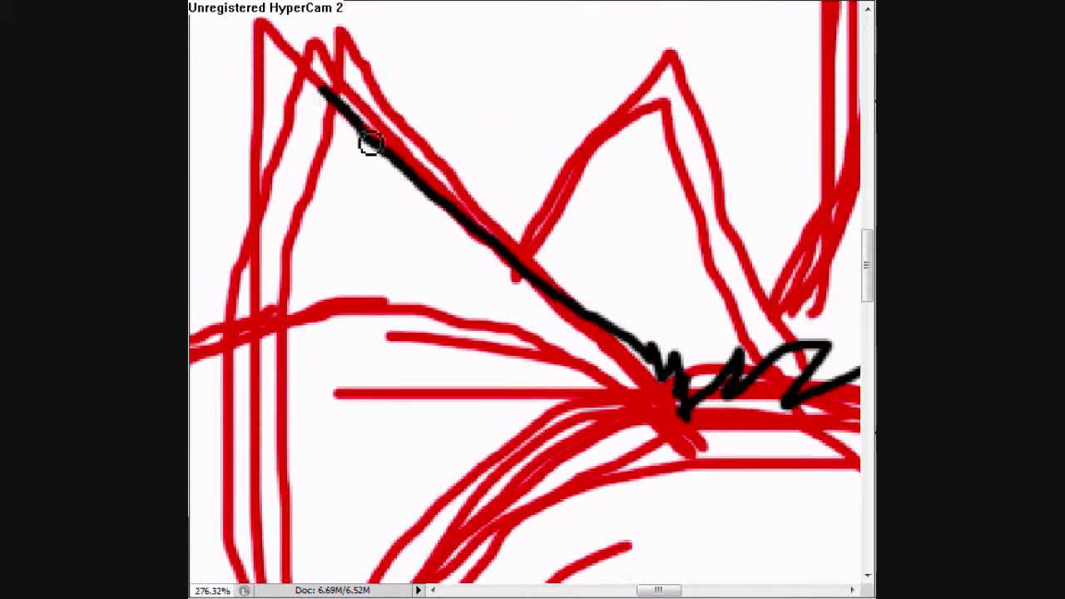
left_click_drag(279, 58, 274, 108)
scroll(325, 159, "down", 2)
left_click_drag(325, 159, 520, 382)
Step: Ink the near ear's back edge and the jagged fur behind the lying animal's head
scroll(521, 383, "left", 3)
mouse_move(803, 420)
left_mouse_down()
mouse_move(713, 361)
mouse_move(654, 259)
mouse_move(677, 190)
mouse_move(620, 249)
mouse_move(622, 193)
left_mouse_up()
scroll(675, 186, "up", 1)
scroll(622, 193, "down", 2)
scroll(724, 465, "down", 3)
scroll(725, 464, "right", 3)
mouse_move(407, 131)
left_mouse_down()
mouse_move(335, 386)
mouse_move(375, 477)
left_mouse_up()
Step: Ink the near ear's inner fold and the fur tufts around its base
scroll(375, 518, "down", 3)
scroll(375, 518, "up", 3)
left_click_drag(341, 420, 440, 478)
scroll(441, 478, "up", 3)
left_click_drag(516, 316, 499, 421)
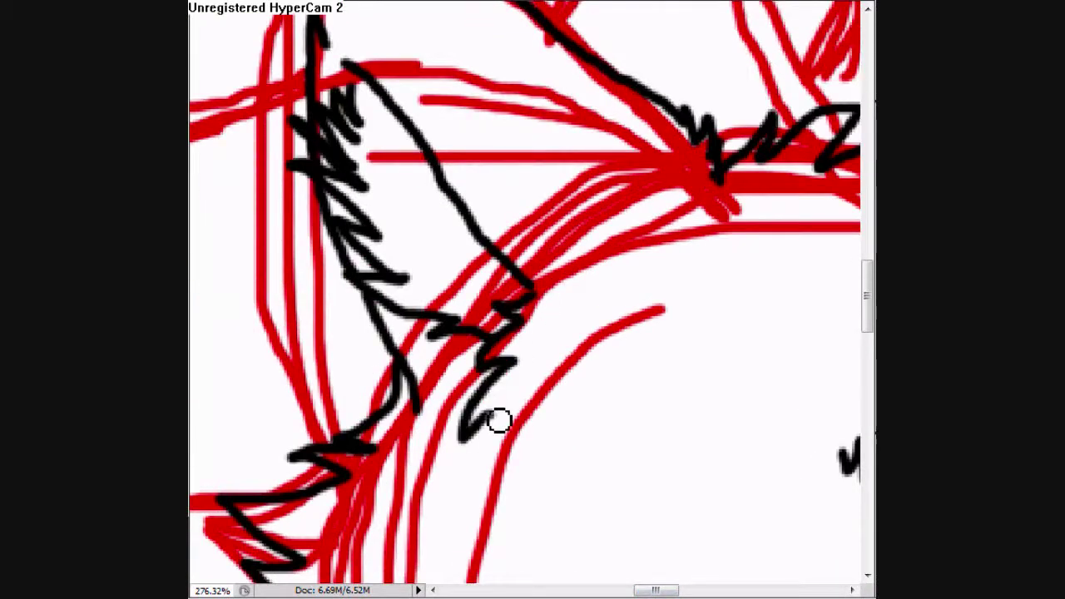
Step: Ink the lying animal's far ear in black, with its inner fold and the small fur tufts at its edge
scroll(499, 420, "up", 2)
scroll(551, 473, "left", 2)
mouse_move(670, 433)
left_mouse_down()
mouse_move(557, 273)
mouse_move(442, 369)
mouse_move(447, 274)
left_mouse_up()
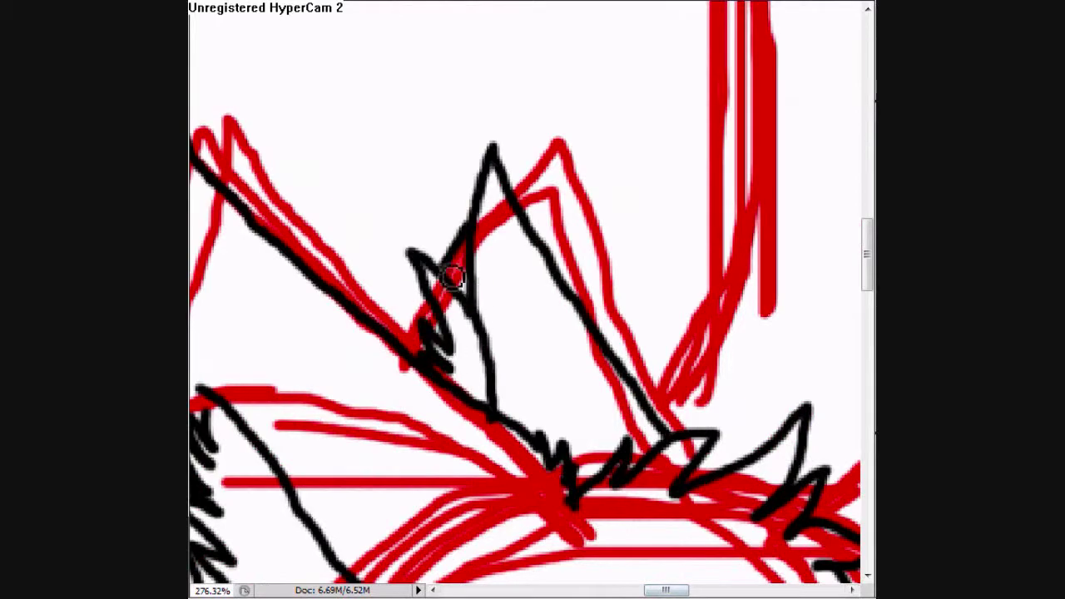
Step: Ink the lying animal's eye with a flat upper lid, slanted lower lid and curved iris line
scroll(671, 161, "down", 5)
scroll(662, 295, "up", 3)
scroll(663, 294, "up", 3)
left_click_drag(655, 262, 549, 218)
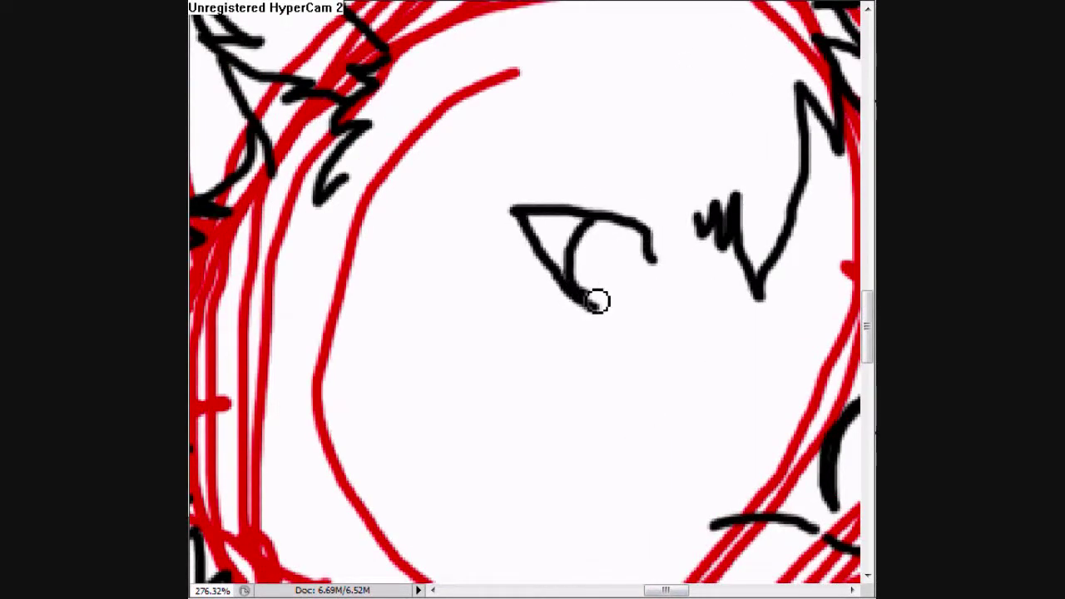
Step: Ink the lying animal's throat line down from the jaw and the jagged fur along its chest
key("ctrl+minus")
key("ctrl+minus")
key("ctrl+minus")
key("ctrl+plus")
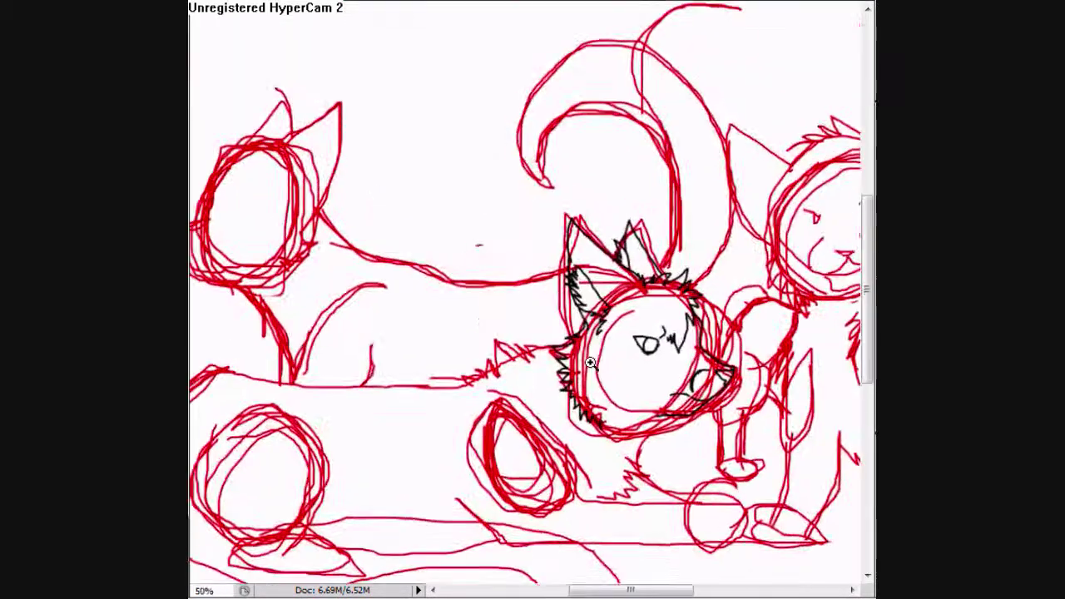
key("ctrl+plus")
scroll(438, 362, "down", 5)
scroll(696, 337, "up", 1)
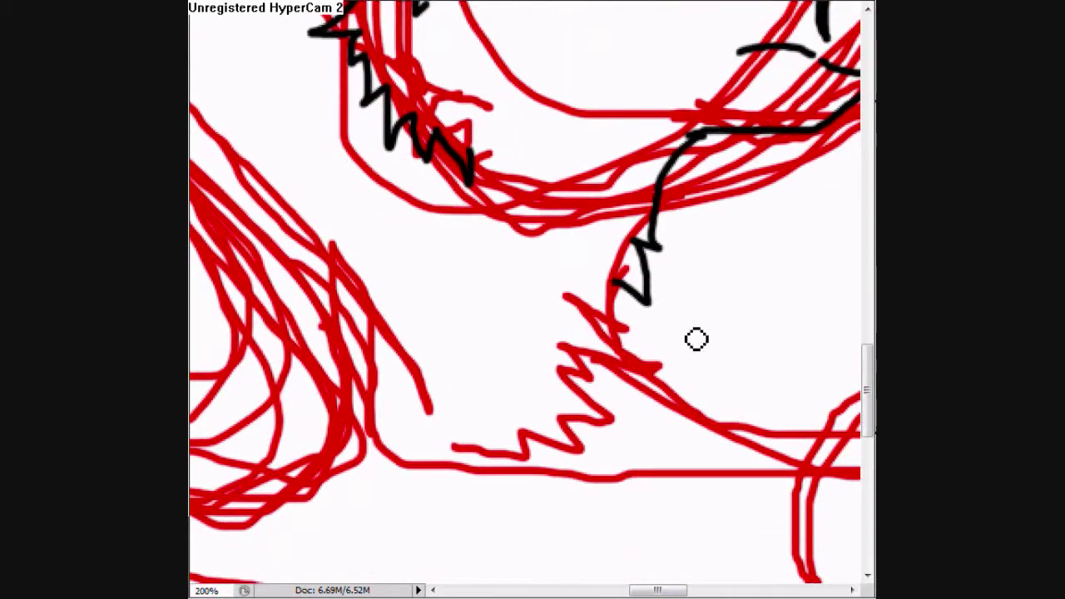
key("ctrl+plus")
mouse_move(712, 88)
left_mouse_down()
mouse_move(542, 440)
mouse_move(491, 520)
left_mouse_up()
scroll(483, 499, "down", 2)
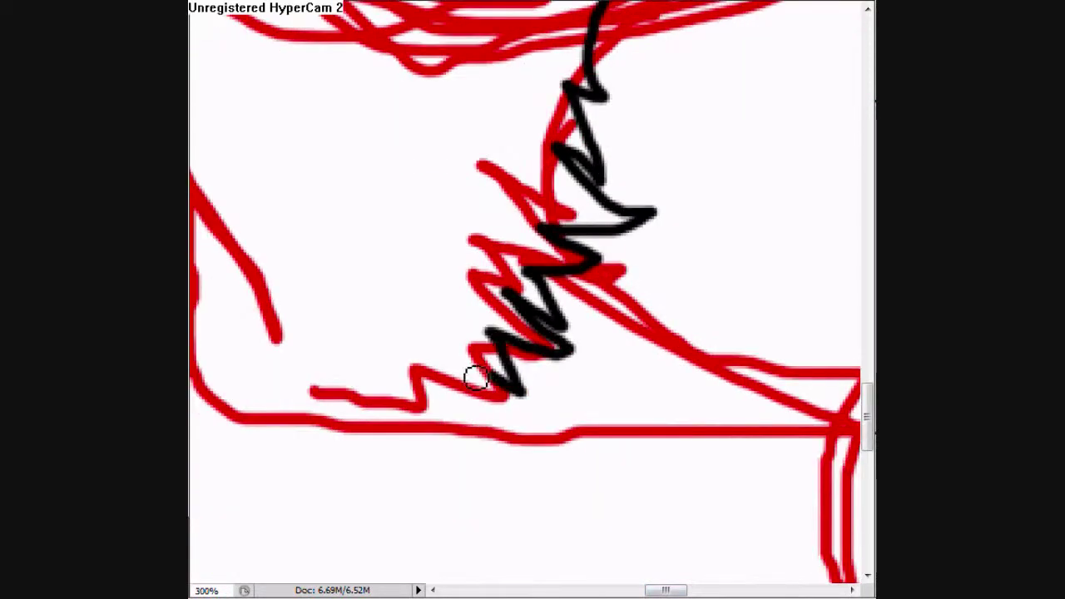
left_click_drag(475, 376, 499, 449)
Step: Ink the jagged ridge of fur running from behind the lying animal's head along its upper back
key("ctrl+minus")
key("ctrl+minus")
key("ctrl+minus")
key("ctrl+plus")
key("ctrl+plus")
key("ctrl+plus")
mouse_move(632, 337)
left_mouse_down()
mouse_move(423, 392)
mouse_move(333, 433)
mouse_move(562, 321)
left_mouse_up()
scroll(475, 450, "down", 5)
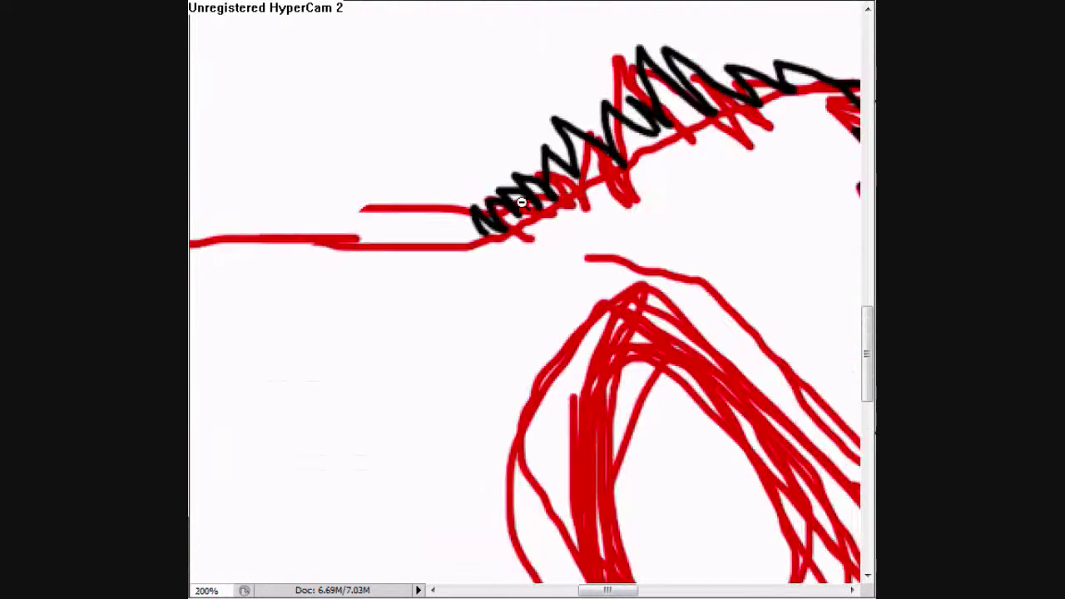
Step: Ink the lying animal's curved shoulder line and the upper edge of its outstretched near foreleg
key("ctrl+minus")
key("ctrl+minus")
key("ctrl+minus")
scroll(516, 373, "up", 3)
scroll(428, 71, "down", 1)
key("alt+e")
key("Escape")
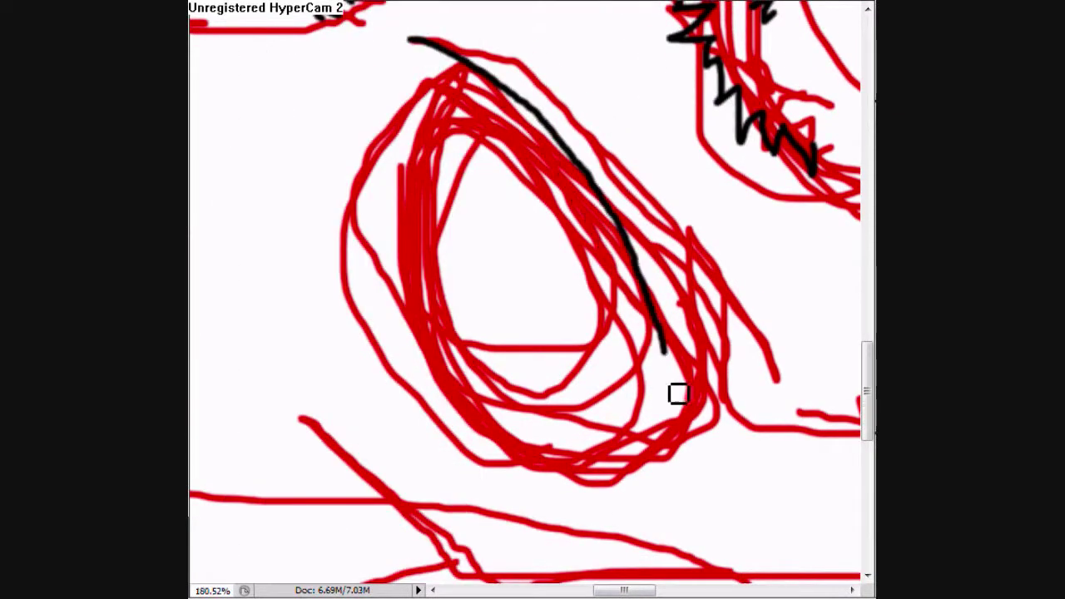
left_click_drag(604, 587, 624, 585)
left_click_drag(508, 414, 571, 449)
Step: Ink the lying animal's near front paw with its rounded top, separate toes and a knuckle line above them
key("ctrl+plus")
key("ctrl+plus")
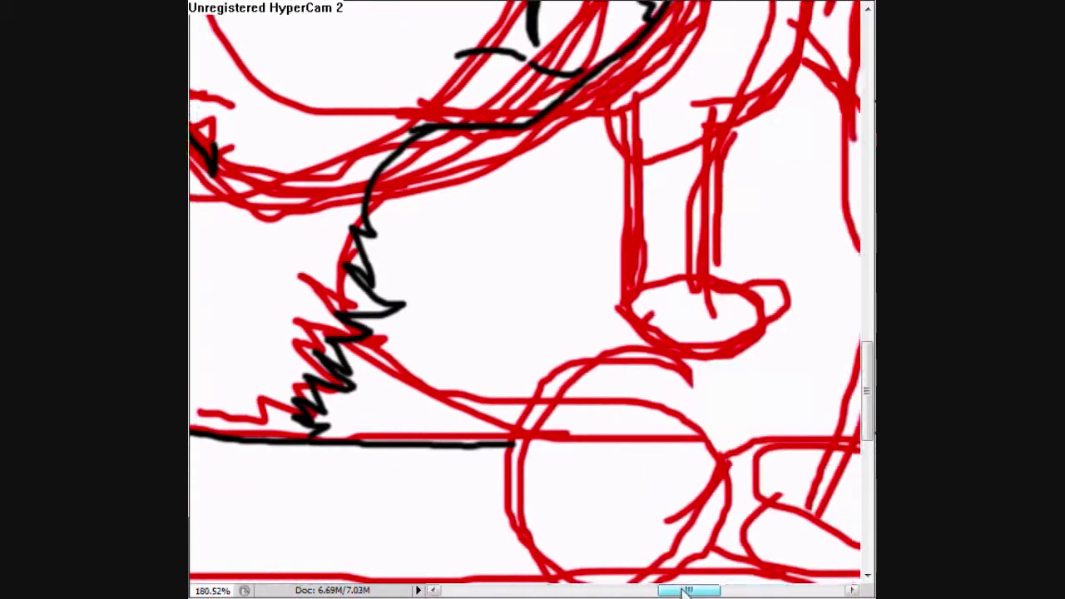
mouse_move(441, 353)
left_mouse_down()
mouse_move(565, 279)
mouse_move(749, 358)
left_mouse_up()
scroll(666, 358, "down", 3)
left_click_drag(441, 208, 371, 314)
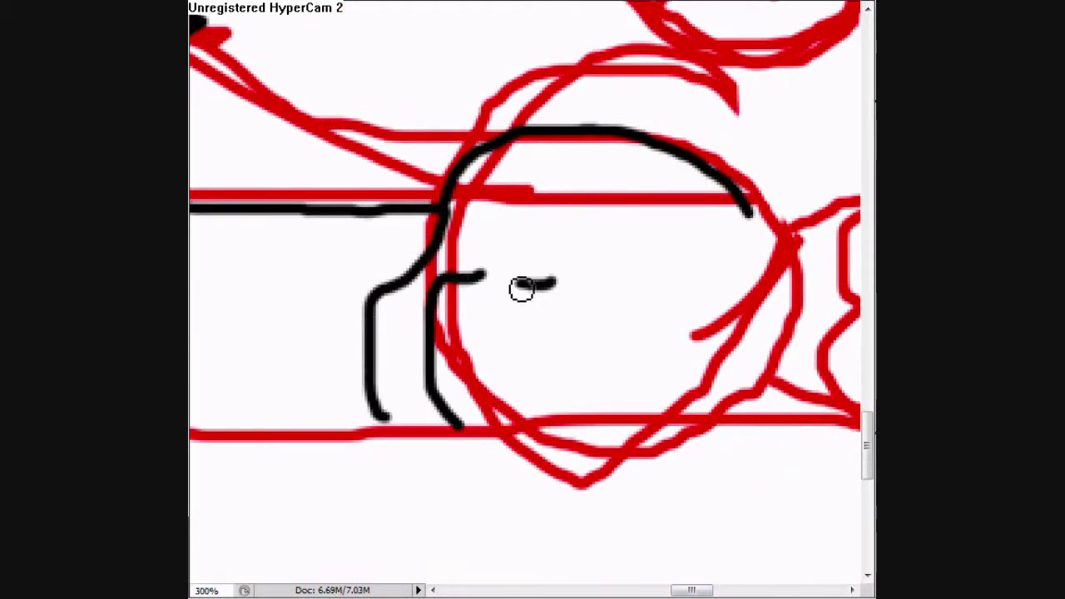
scroll(742, 256, "up", 1)
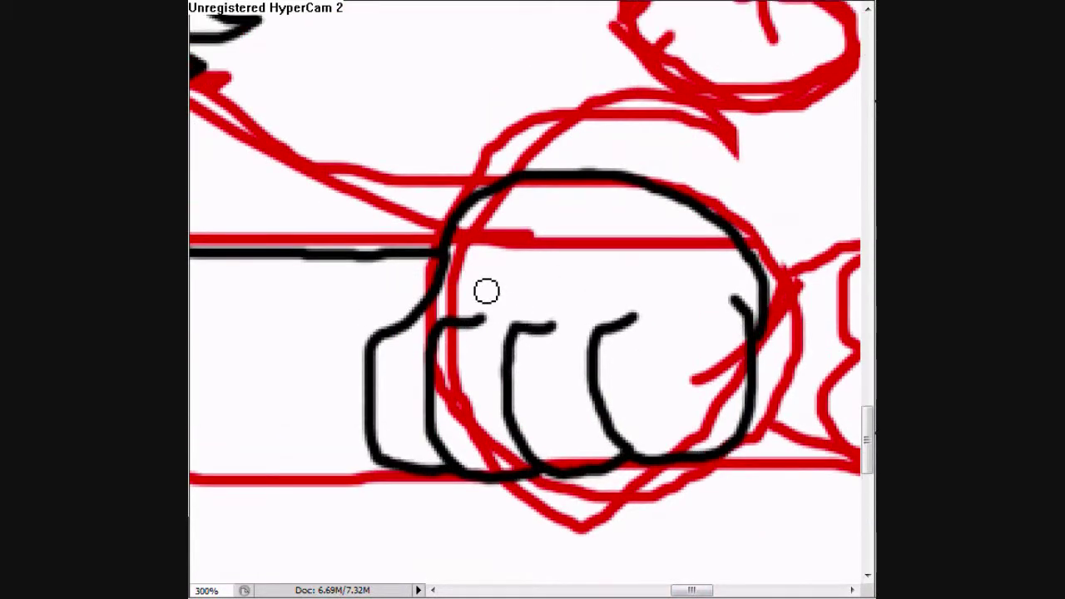
left_click_drag(485, 290, 665, 241)
Step: Ink the top outline and inner toe curve of the lying animal's far front paw
scroll(582, 266, "down", 1)
left_click_drag(689, 586, 715, 587)
mouse_move(379, 196)
left_mouse_down()
mouse_move(505, 193)
mouse_move(772, 348)
left_mouse_up()
left_click_drag(564, 253, 722, 375)
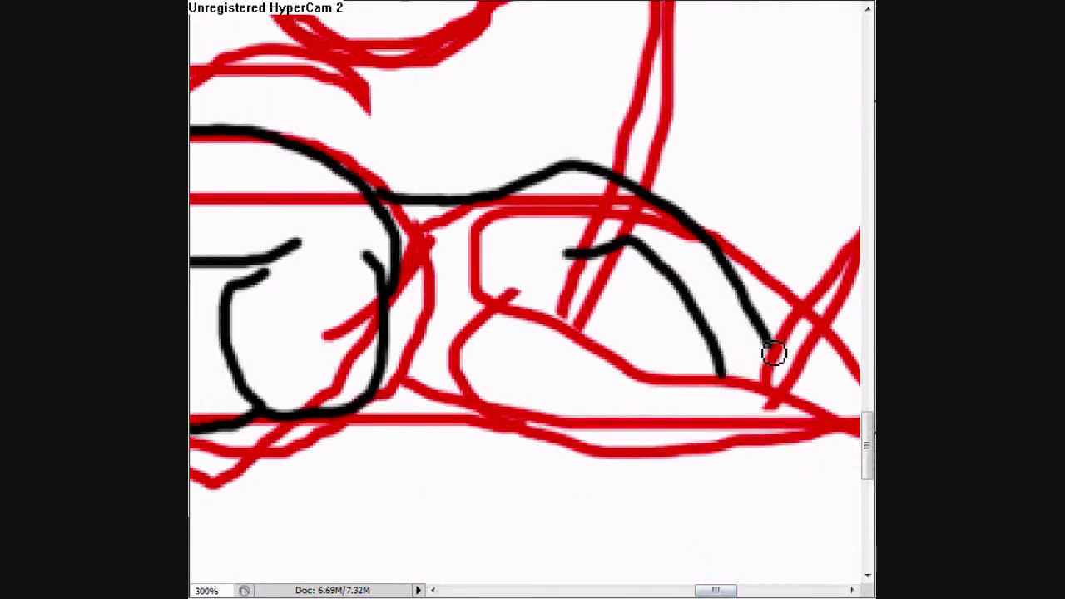
Step: Add strokes to the lying animal's chest fur and ink the line running from it down to the front paw
left_click_drag(715, 590, 637, 590)
left_click(308, 112)
left_click(466, 75)
left_click(534, 311)
left_click_drag(412, 192, 448, 278)
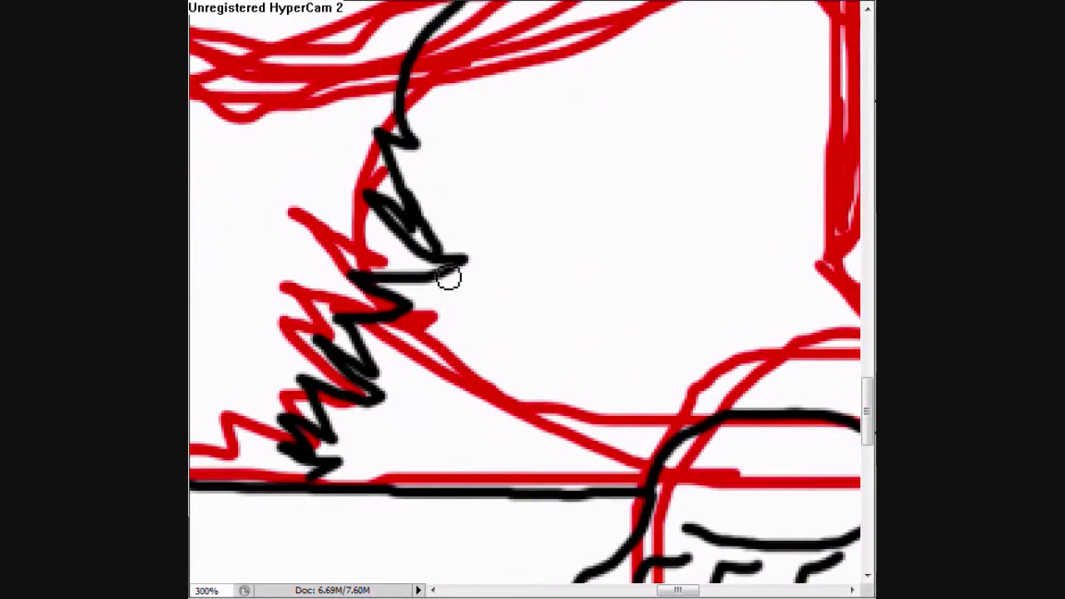
Step: Ink the start of the lying animal's rump outline where the back begins to curve down
left_click_drag(678, 590, 615, 590)
scroll(344, 371, "down", 5)
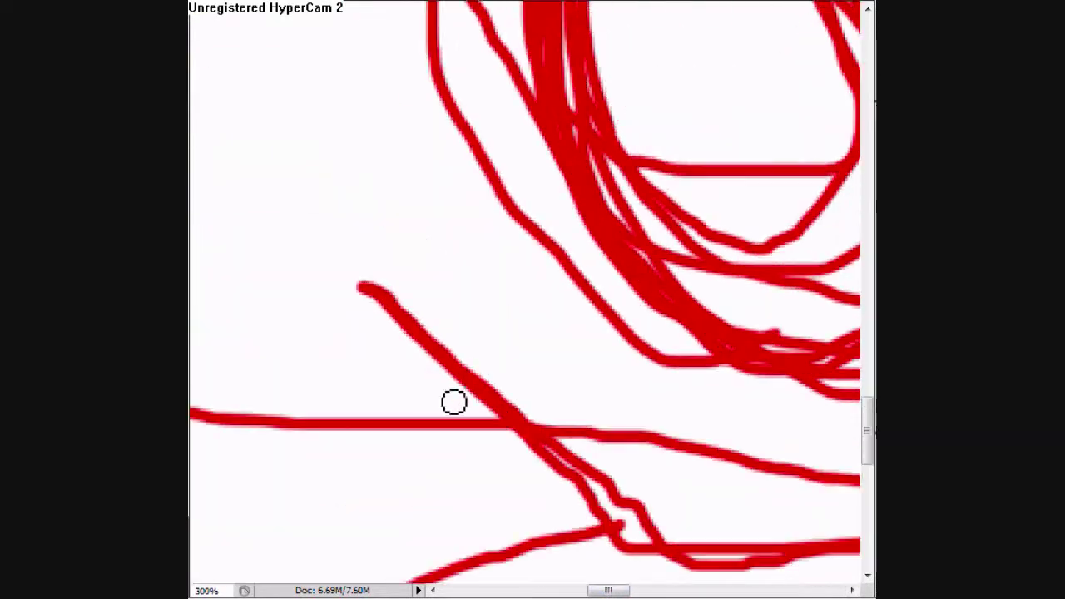
left_click(350, 50)
scroll(432, 401, "up", 3)
left_click(571, 565)
left_click(408, 47)
key("b")
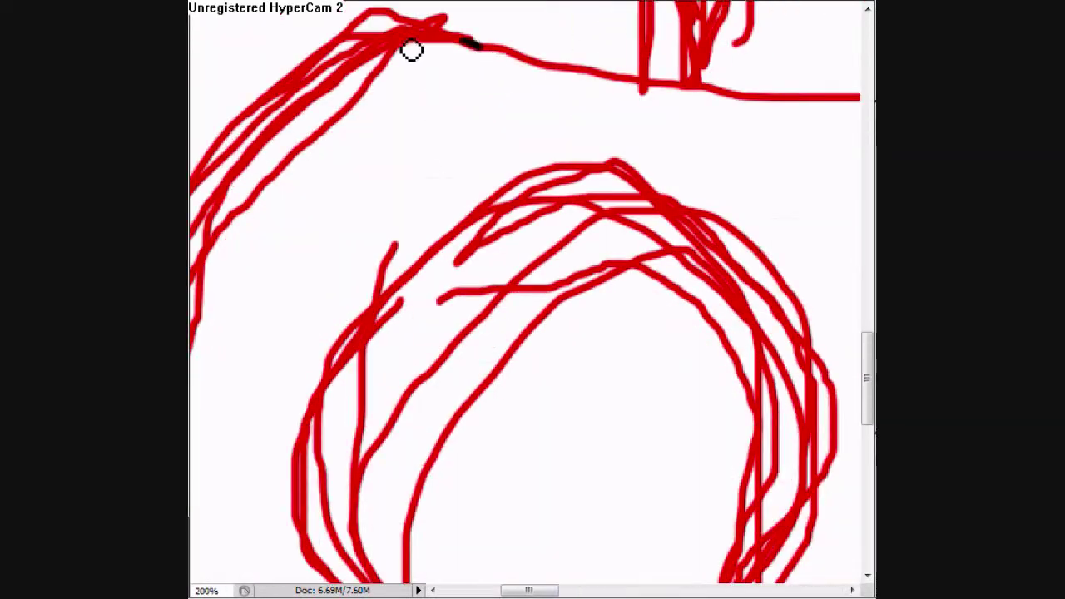
Step: Ink the lying animal's rump and both edges of its curving tail, thinning the thick stretch of the lower edge
mouse_move(532, 71)
left_mouse_down()
mouse_move(369, 100)
mouse_move(238, 305)
mouse_move(225, 147)
mouse_move(376, 420)
mouse_move(452, 190)
mouse_move(499, 354)
mouse_move(297, 191)
mouse_move(656, 272)
mouse_move(308, 266)
mouse_move(475, 240)
mouse_move(796, 309)
mouse_move(487, 237)
mouse_move(356, 427)
mouse_move(793, 409)
mouse_move(483, 391)
left_mouse_up()
left_click_drag(665, 375, 375, 374)
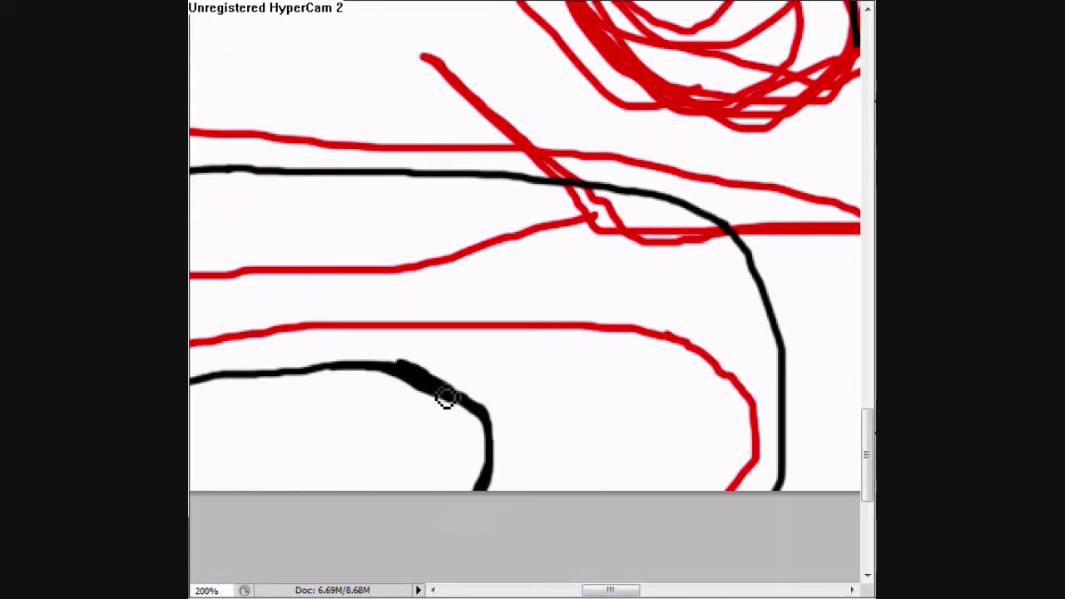
left_click_drag(445, 397, 504, 434)
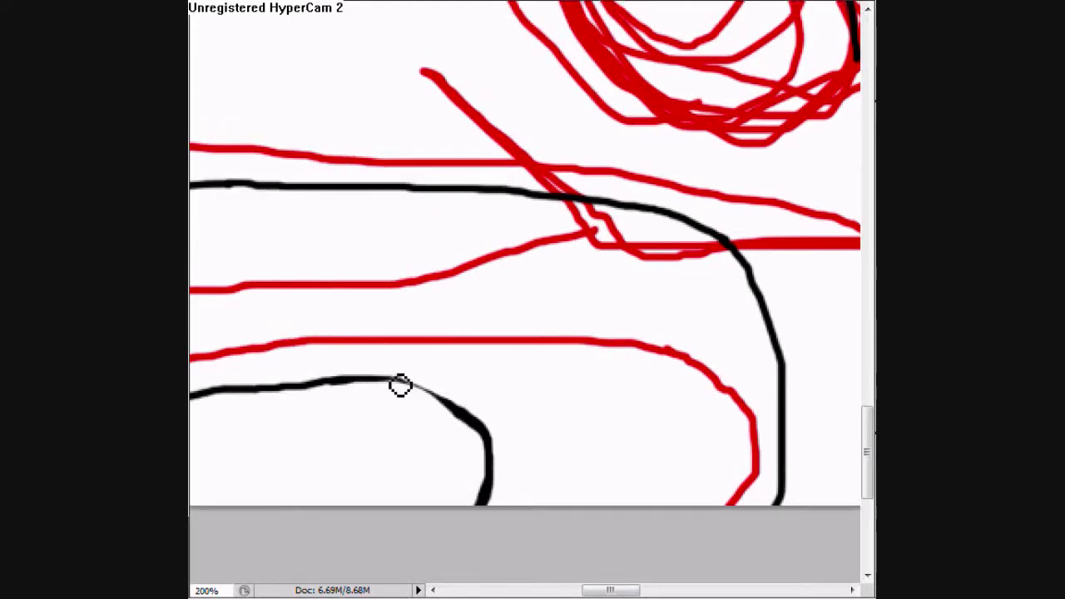
Step: Ink the lower edge of the lying animal's near foreleg up to the paw, replacing the uneven stroke
scroll(523, 487, "up", 5)
scroll(578, 375, "down", 3)
scroll(549, 382, "right", 5)
scroll(520, 391, "left", 1)
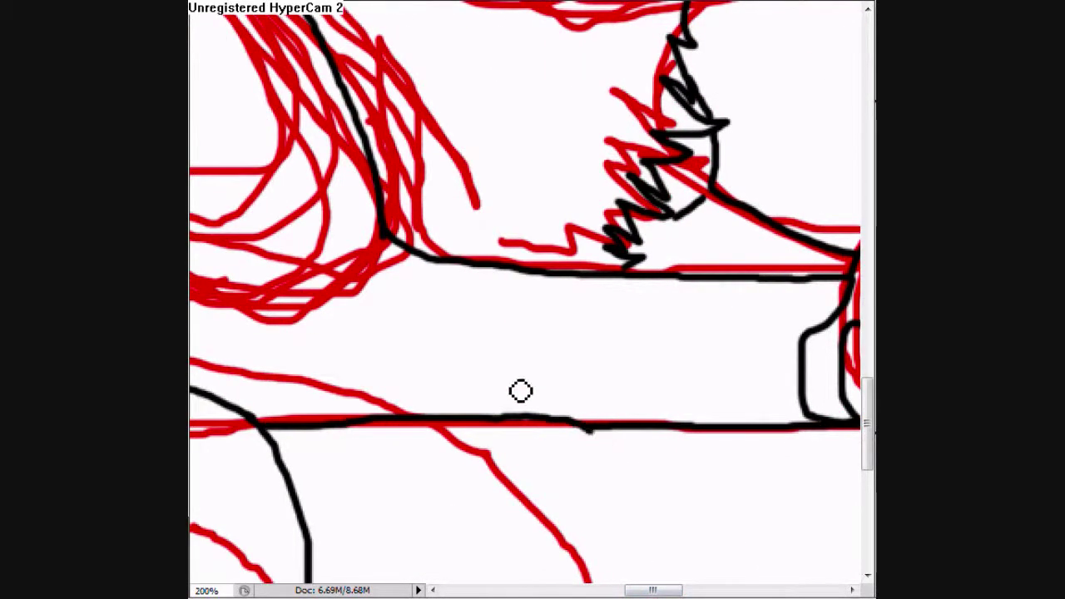
key("ctrl+z")
left_click_drag(375, 432, 577, 435)
Step: Ink the lying animal's rounded thigh and the back line joining the rump to the back fur
left_click_drag(653, 590, 561, 591)
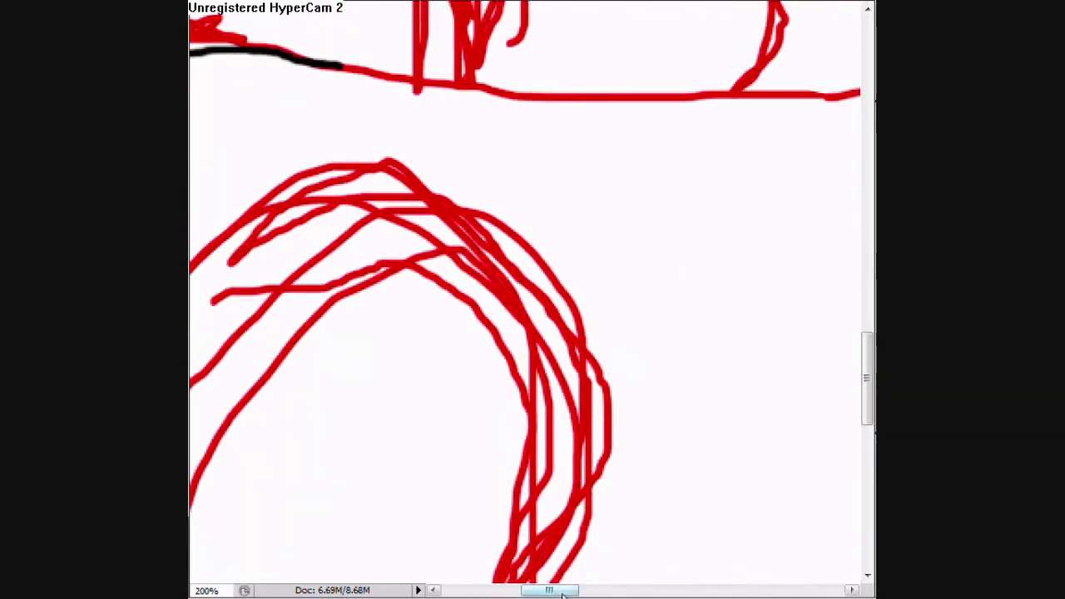
mouse_move(332, 131)
left_mouse_down()
mouse_move(658, 354)
mouse_move(637, 375)
mouse_move(677, 269)
left_mouse_up()
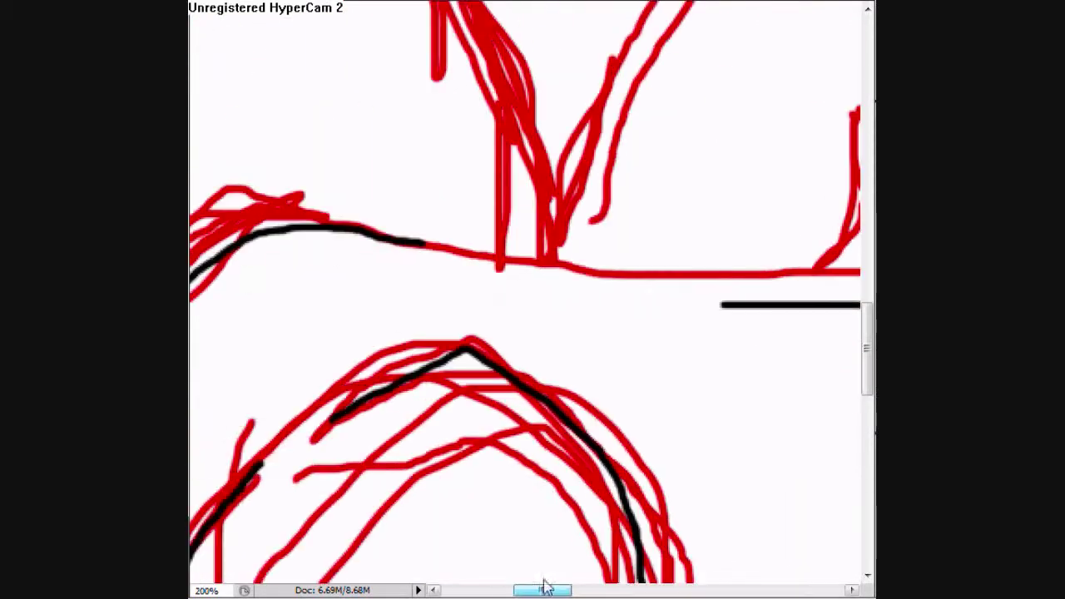
left_click_drag(722, 305, 219, 267)
left_click(374, 278, "ctrl+alt")
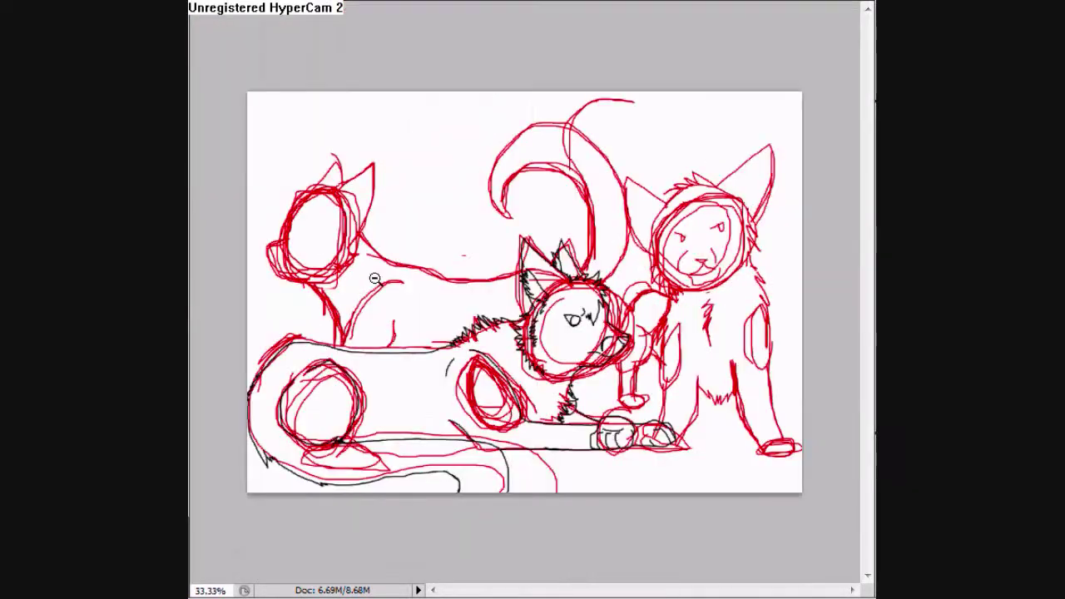
Step: Ink the sitting animal's left-hand ear with its inner fur and the jagged cheek fur below it
left_click(701, 235, "ctrl")
left_click_drag(416, 245, 333, 178)
mouse_move(325, 135)
left_mouse_down()
mouse_move(333, 375)
mouse_move(470, 520)
left_mouse_up()
scroll(431, 447, "up", 3)
scroll(490, 315, "left", 3)
mouse_move(590, 254)
left_mouse_down()
mouse_move(354, 197)
mouse_move(387, 353)
mouse_move(344, 124)
mouse_move(419, 268)
left_mouse_up()
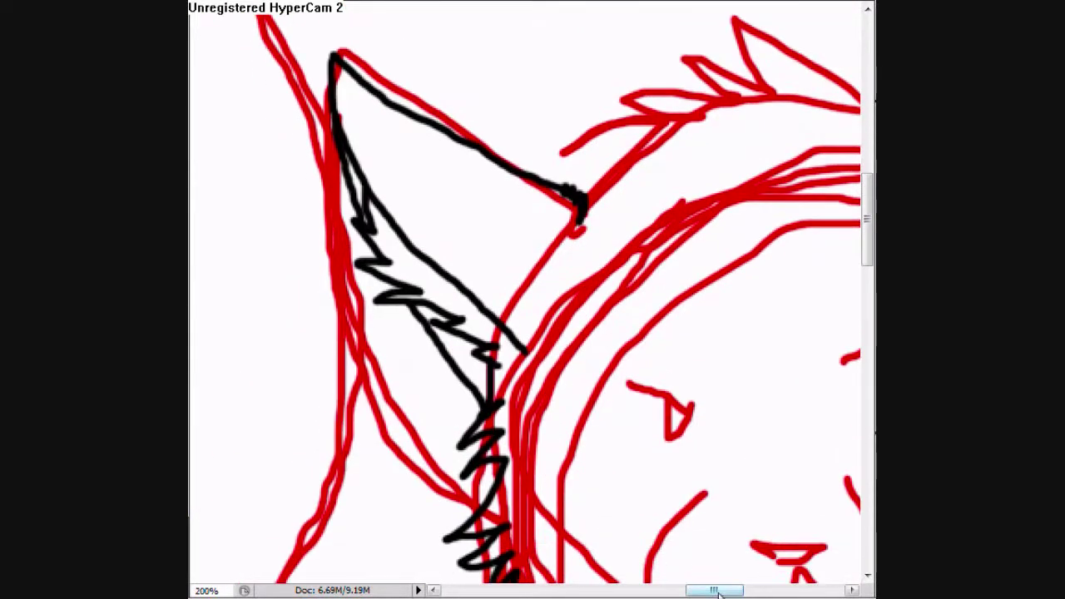
Step: Ink the fur tufts on top of the sitting animal's head, following the red sketch
scroll(418, 269, "right", 4)
mouse_move(604, 199)
left_mouse_down()
mouse_move(442, 136)
mouse_move(432, 280)
left_mouse_up()
scroll(516, 411, "down", 4)
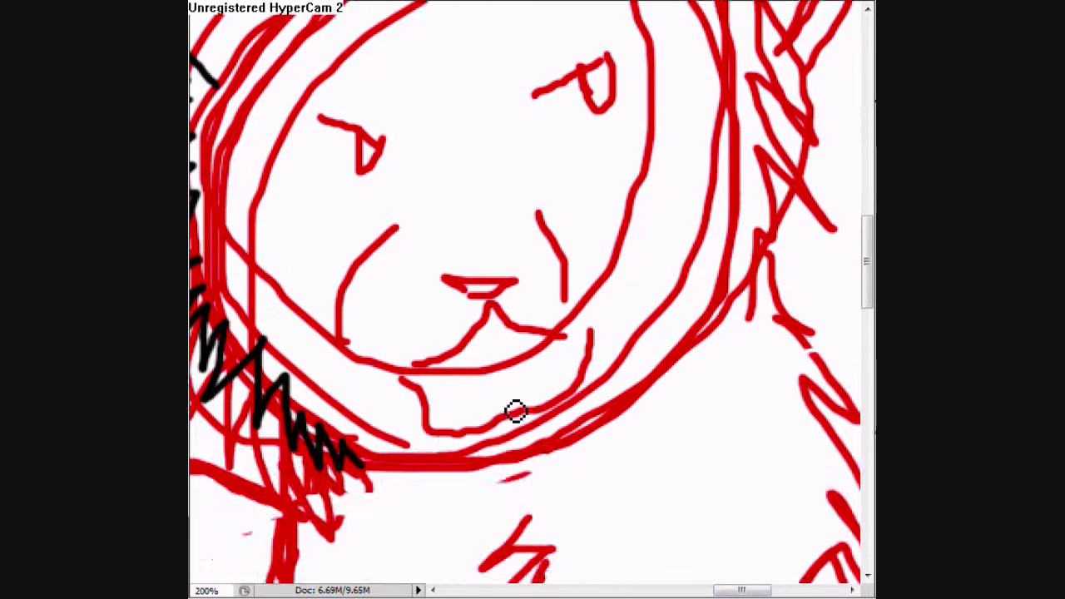
Step: Ink the jagged fur down the right-hand side of the sitting animal's head and onto its shoulder
scroll(431, 135, "up", 3)
scroll(432, 136, "right", 3)
scroll(532, 214, "down", 3)
left_click_drag(523, 25, 542, 90)
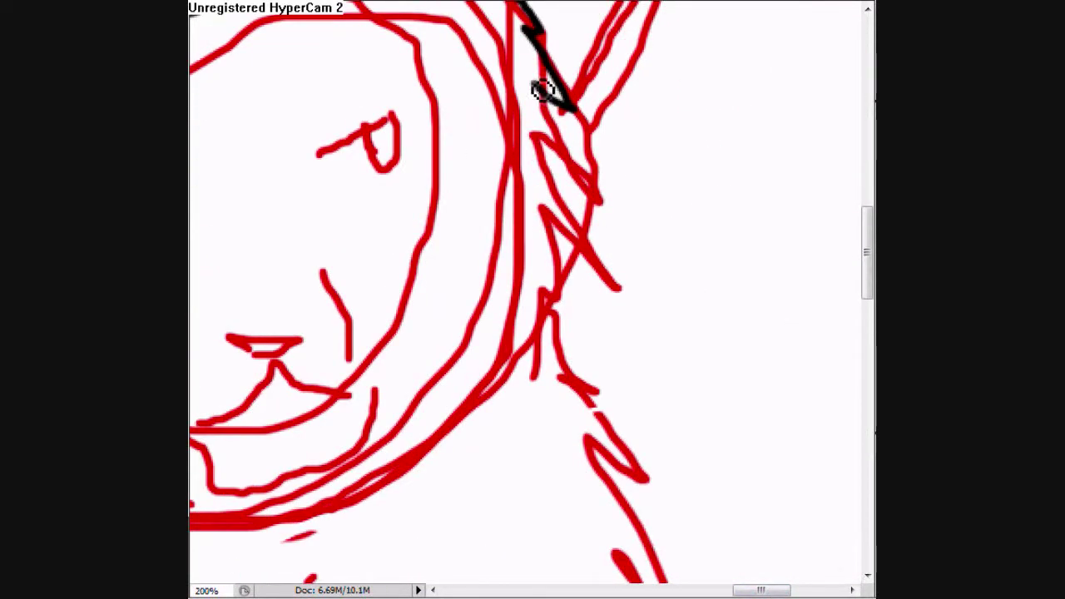
scroll(575, 278, "down", 3)
scroll(463, 344, "down", 2)
left_click_drag(606, 253, 730, 288)
Step: Ink the sitting animal's neck fur below the cheek and the jagged fur down the middle of its chest
scroll(729, 288, "left", 3)
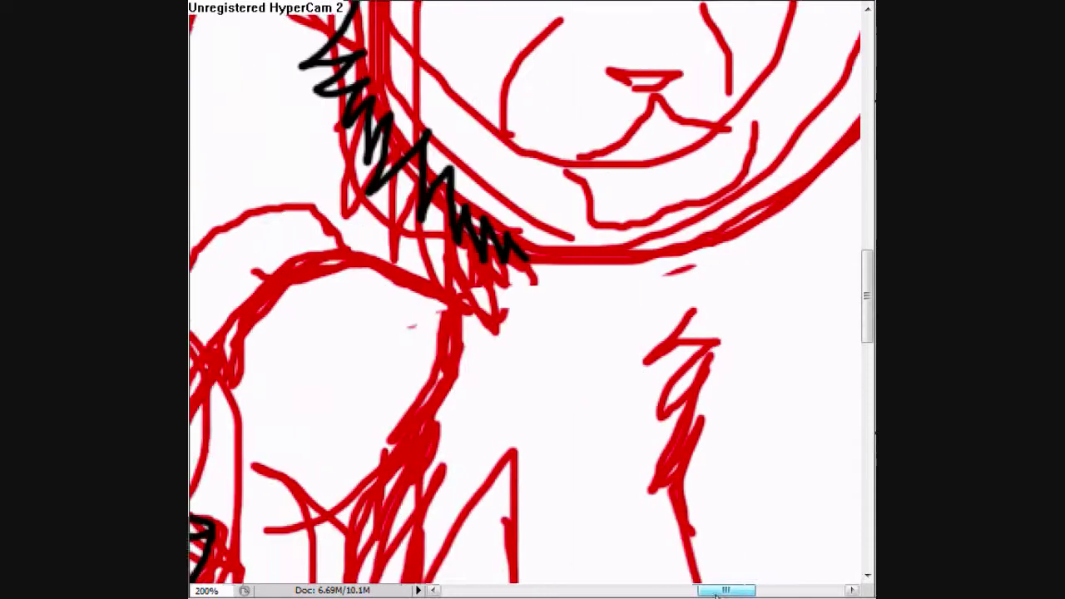
scroll(478, 156, "down", 2)
left_click_drag(478, 156, 449, 338)
mouse_move(707, 175)
left_mouse_down()
mouse_move(670, 357)
mouse_move(690, 416)
left_mouse_up()
Step: Try inking the sitting animal's mouth, chin, muzzle sides and nose over the sketched face
scroll(680, 392, "up", 3)
left_click_drag(422, 345, 459, 326)
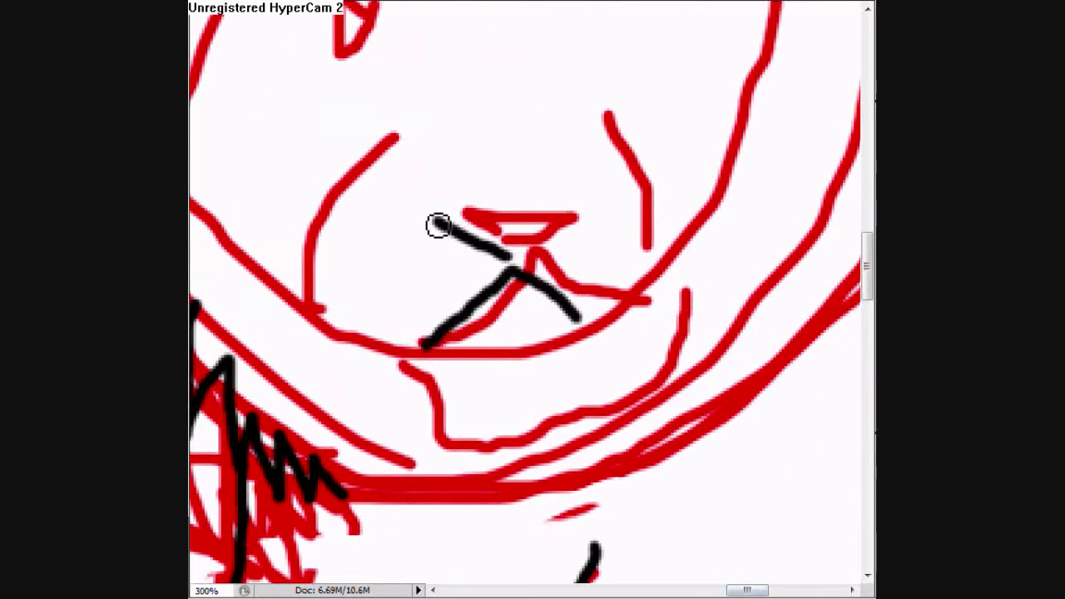
left_click_drag(429, 388, 590, 371)
left_click_drag(401, 198, 351, 316)
left_click_drag(595, 205, 620, 306)
scroll(487, 264, "up", 1)
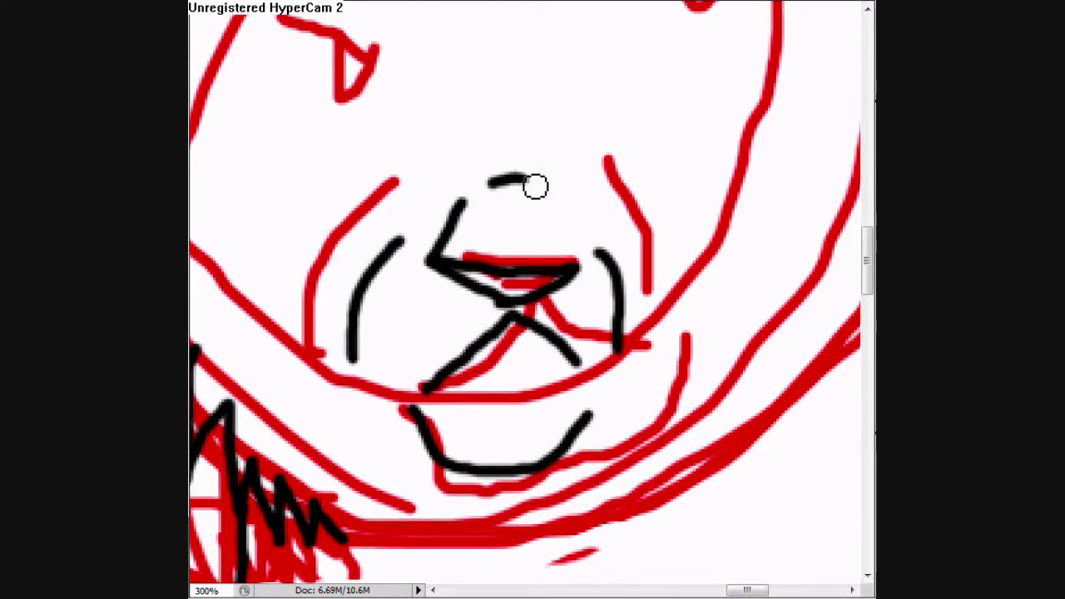
Step: Try inking the sitting animal's right-hand eye as a slanted almond with a round iris, redoing strokes as needed
scroll(684, 245, "up", 4)
mouse_move(604, 159)
left_mouse_down()
mouse_move(670, 219)
mouse_move(721, 88)
mouse_move(737, 124)
left_mouse_up()
key("ctrl+z")
key("ctrl+z")
key("ctrl+z")
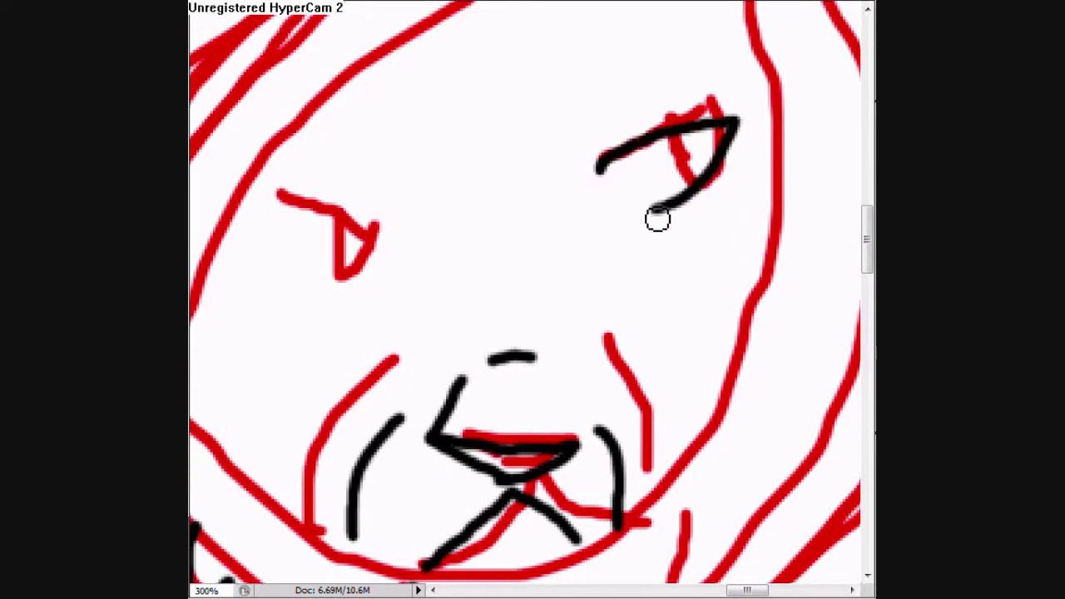
key("ctrl+z")
left_click_drag(657, 219, 632, 154)
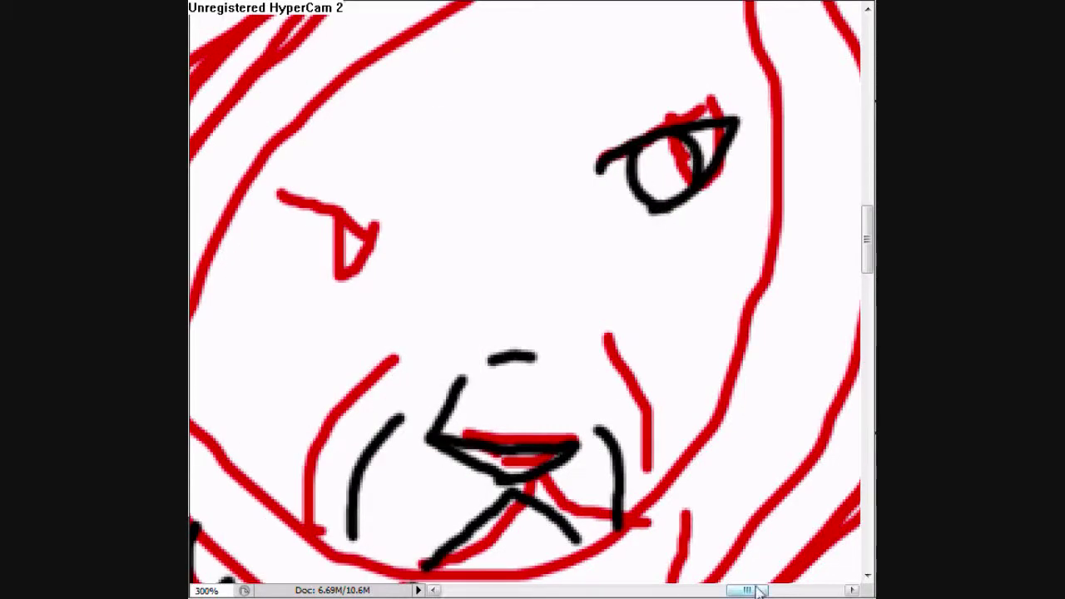
Step: Try inking the sitting animal's left-hand eye to match and fill in both pupils
left_click_drag(759, 591, 724, 591)
left_click_drag(511, 139, 561, 140)
left_click_drag(595, 154, 634, 175)
left_click_drag(476, 139, 351, 139)
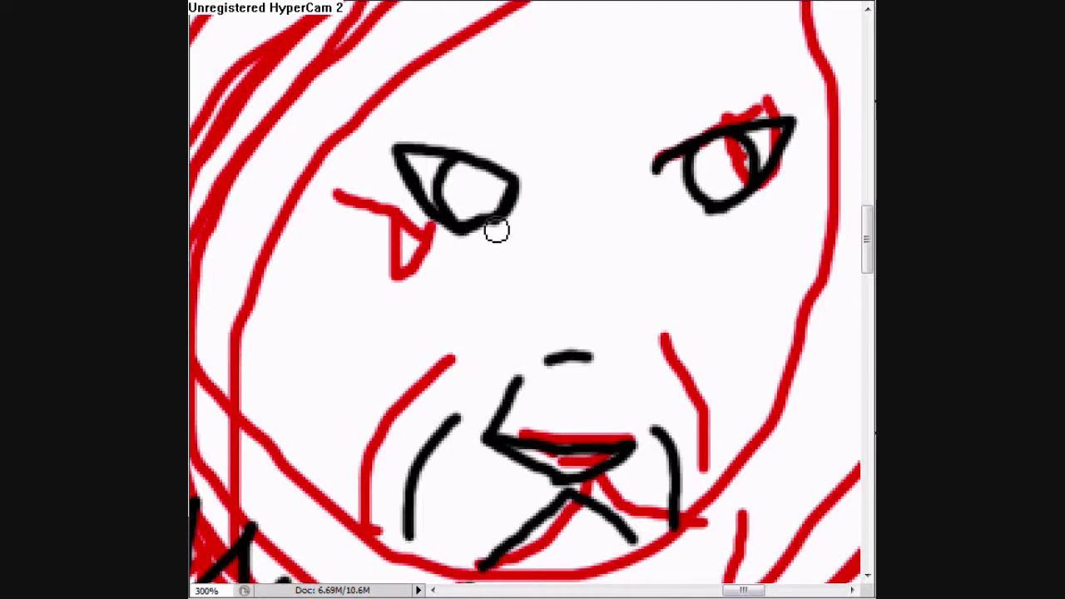
scroll(456, 193, "down", 3)
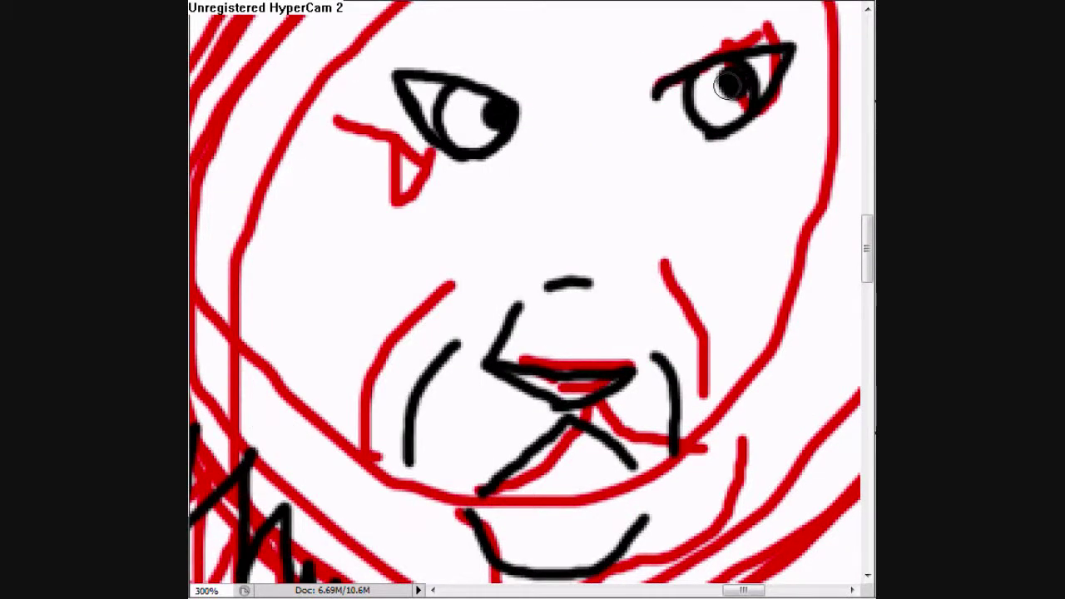
scroll(799, 195, "down", 5)
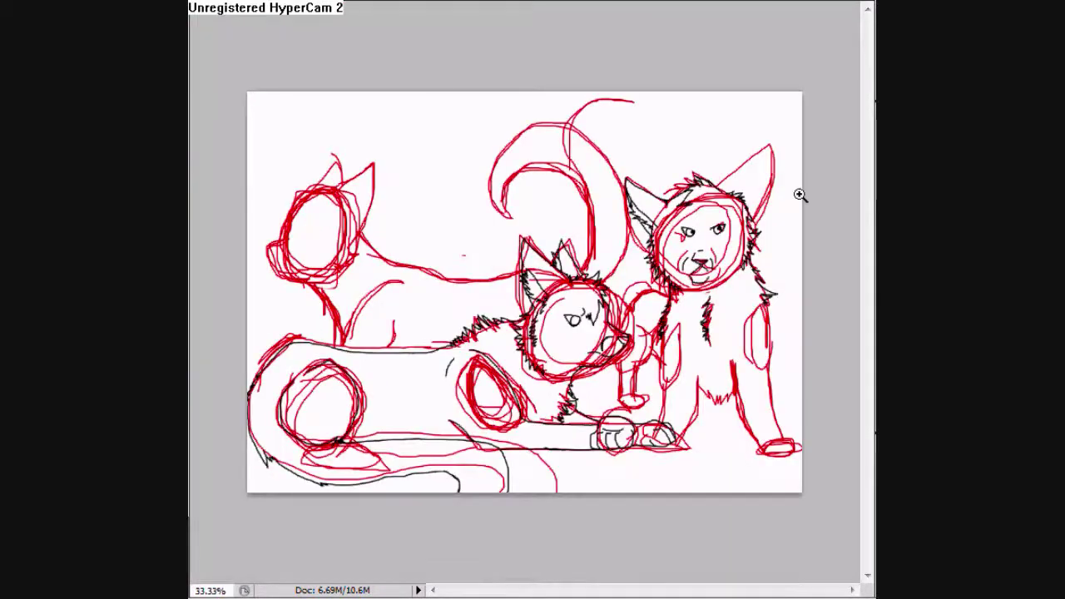
Step: Undo the inked eyes, nose, mouth and chin of the sitting animal's face
scroll(798, 194, "up", 4)
key("ctrl+alt+z")
key("ctrl+alt+z")
scroll(683, 177, "down", 1)
key("ctrl+alt+z")
scroll(599, 227, "up", 1)
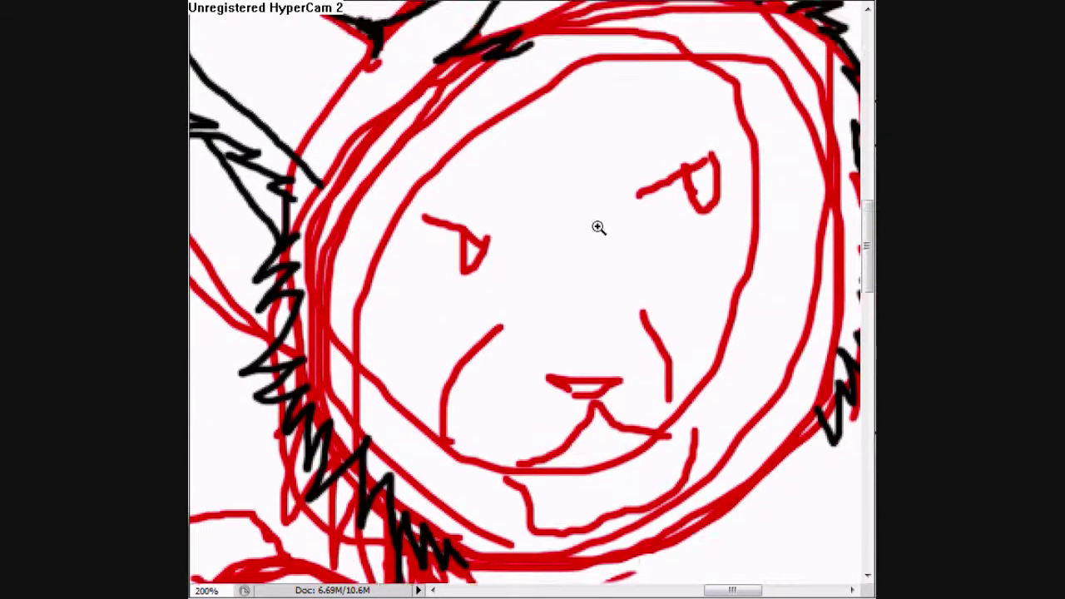
Step: Ink the sitting animal's eyes with wide upper lids, separate lower lids, irises and filled pupils
scroll(599, 228, "up", 1)
left_click_drag(636, 185, 819, 131)
left_click_drag(682, 231, 801, 171)
left_click_drag(473, 213, 303, 175)
left_click_drag(314, 210, 362, 255)
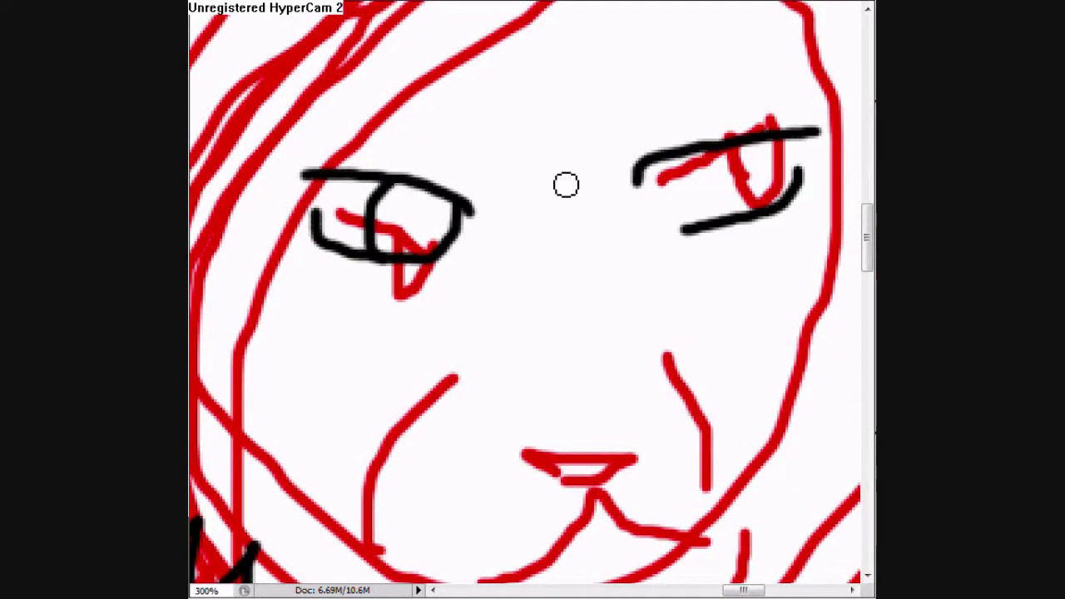
scroll(532, 178, "down", 1)
key("ctrl+alt+z")
key("ctrl+alt+z")
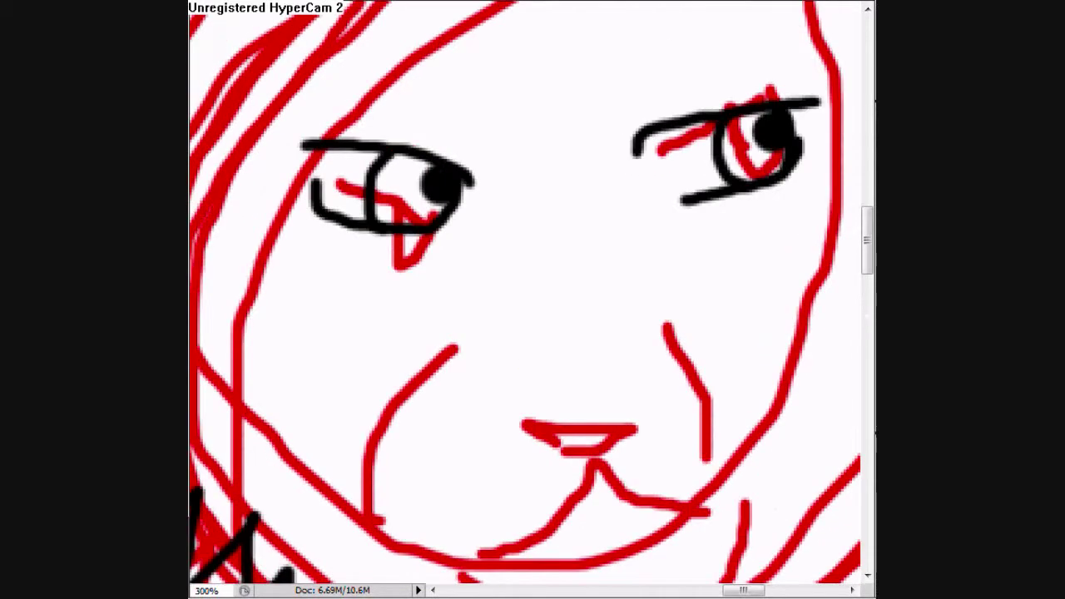
Step: Ink a short curved brow mark beside the sitting animal's left-hand eye and a triangular nose
left_click_drag(495, 98, 487, 166)
scroll(533, 333, "down", 2)
mouse_move(524, 362)
left_mouse_down()
mouse_move(575, 368)
mouse_move(508, 378)
left_mouse_up()
key("alt+e")
key("Escape")
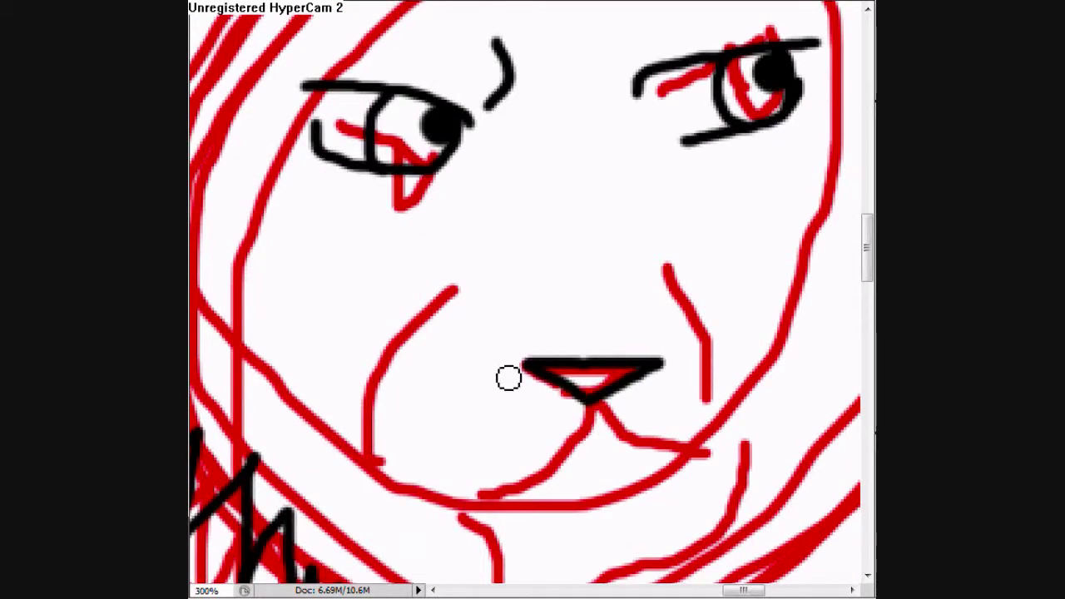
Step: Ink the sitting animal's mouth and chin, the curves on both sides of the muzzle, and short marks above the nose
scroll(608, 252, "down", 5)
scroll(583, 275, "down", 2)
mouse_move(512, 281)
left_mouse_down()
mouse_move(535, 307)
mouse_move(695, 276)
left_mouse_up()
scroll(563, 371, "up", 10)
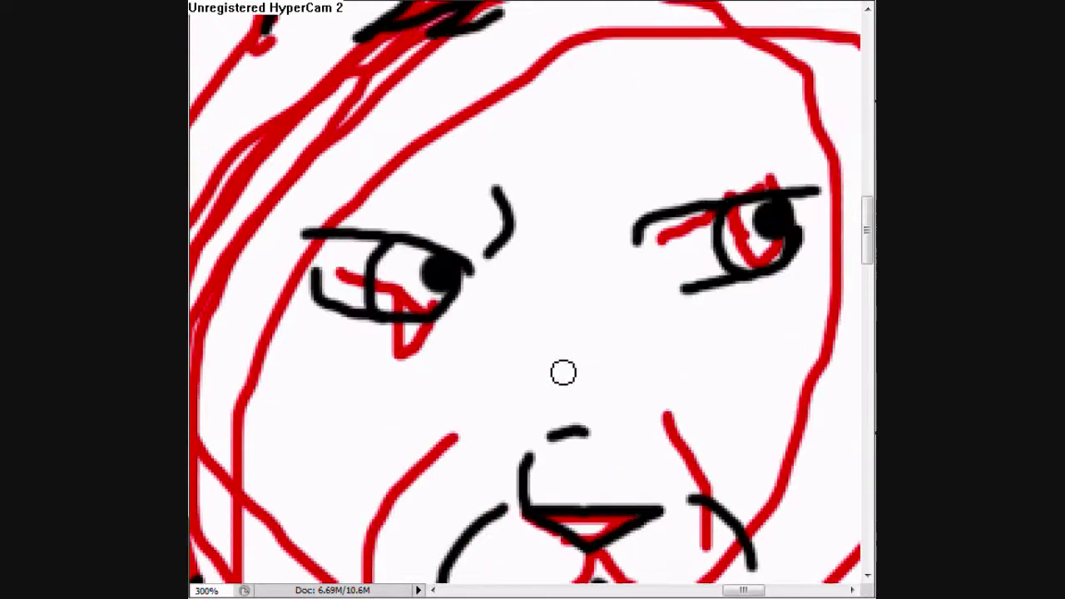
Step: Erase the red sketch lines from the sitting animal's face and around its inked fur
key("ctrl+minus")
key("ctrl+minus")
left_click(396, 108, "alt")
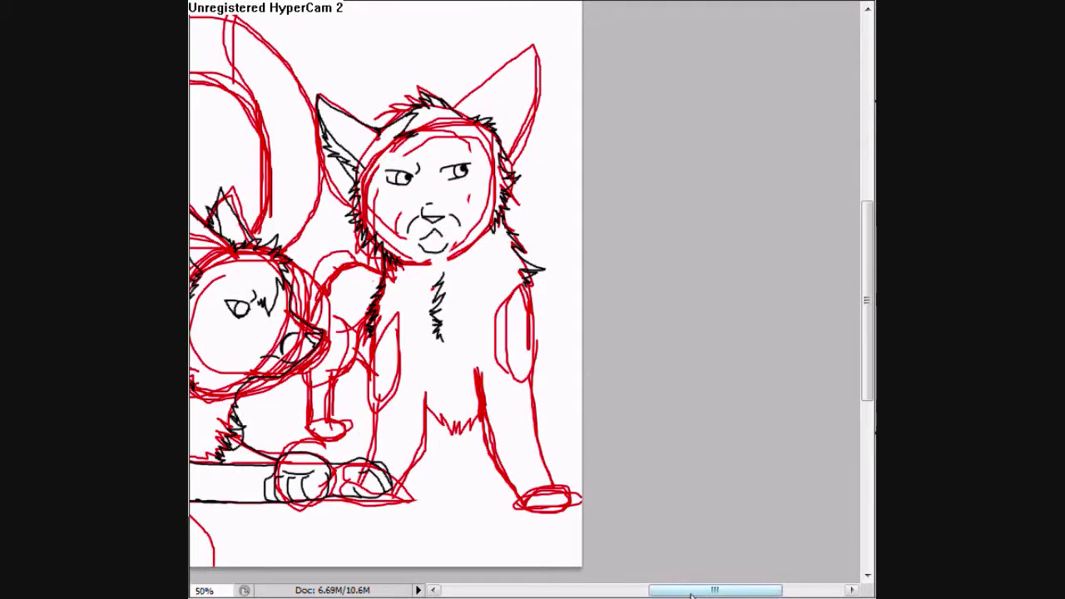
left_click_drag(690, 595, 643, 595)
mouse_move(532, 333)
left_mouse_down()
mouse_move(629, 269)
mouse_move(753, 250)
left_mouse_up()
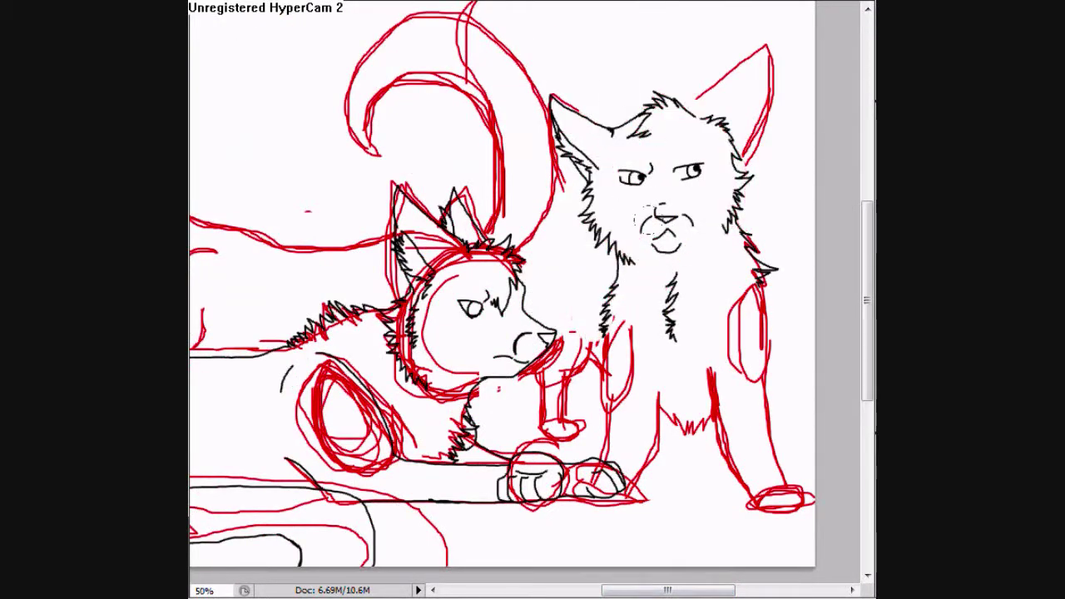
Step: Erase the red sketch lines from the lying animal's body, head and front paws
left_click_drag(668, 590, 616, 589)
left_click_drag(515, 494, 647, 376)
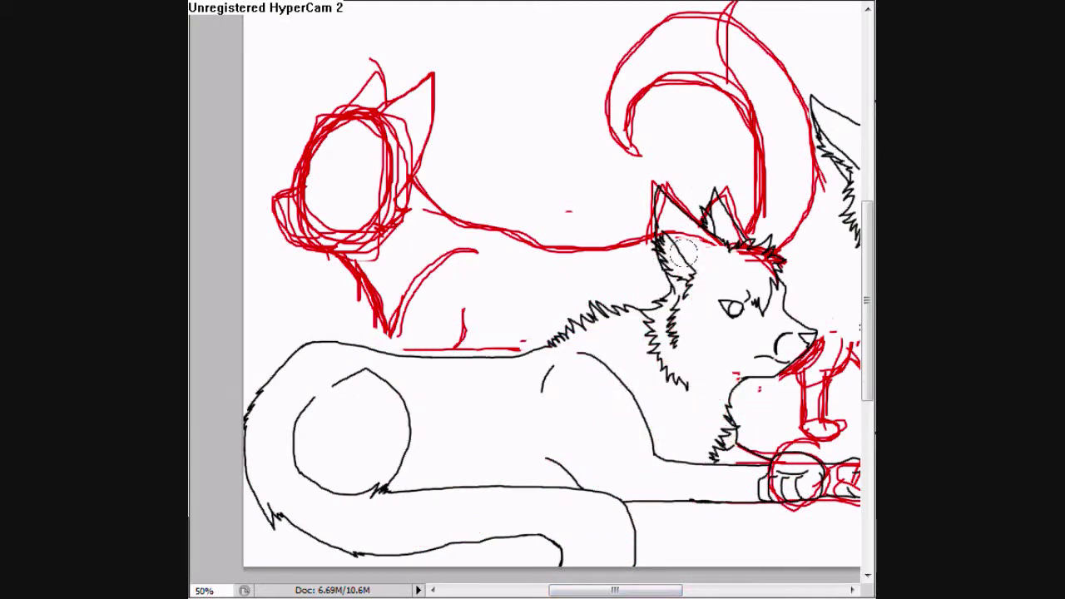
mouse_move(811, 335)
left_mouse_down()
mouse_move(799, 482)
mouse_move(645, 363)
left_mouse_up()
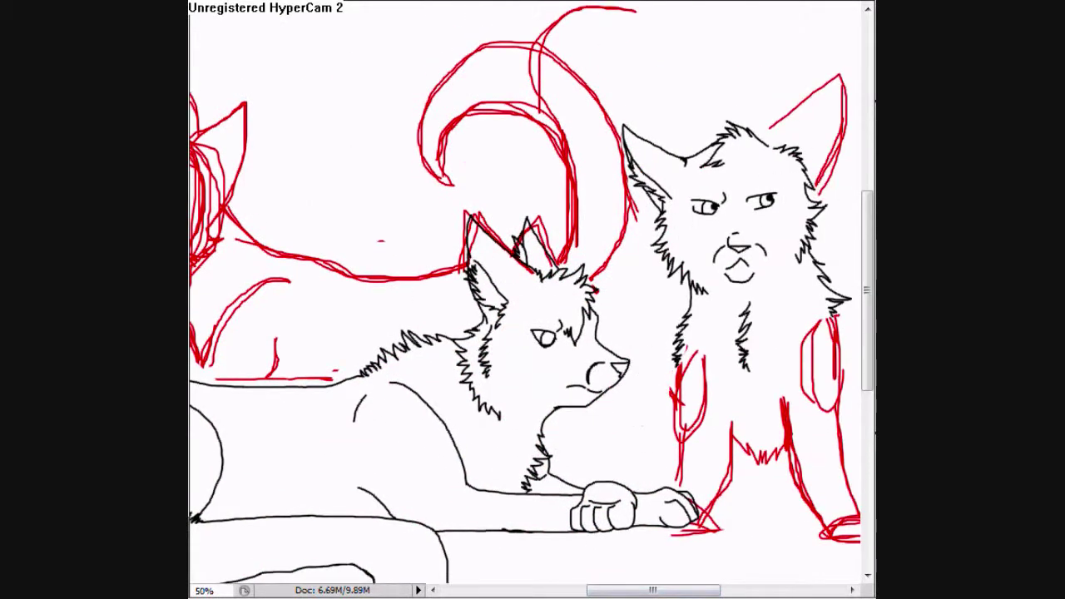
Step: Ink the sitting animal's right-hand ear with jagged fur inside it
key("ctrl+plus")
key("ctrl+plus")
key("ctrl+plus")
scroll(510, 295, "up", 1)
left_click_drag(510, 294, 673, 380)
scroll(673, 380, "right", 2)
mouse_move(532, 412)
left_mouse_down()
mouse_move(580, 378)
mouse_move(644, 271)
left_mouse_up()
scroll(667, 209, "down", 2)
key("ctrl+minus")
key("ctrl+minus")
key("ctrl+minus")
key("ctrl+minus")
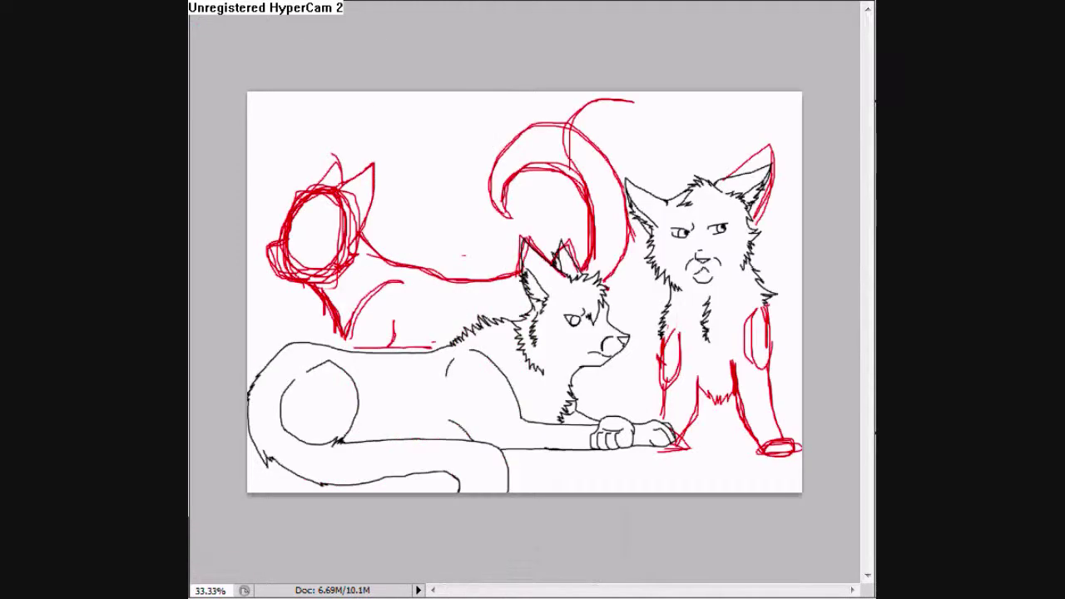
Step: Try inking the outer and inner lines of the sitting animal's left-hand foreleg down to the lying animal's paw
key("ctrl+plus")
key("ctrl+plus")
key("ctrl+plus")
key("ctrl+plus")
scroll(546, 321, "down", 3)
mouse_move(520, 9)
left_mouse_down()
mouse_move(546, 322)
mouse_move(499, 574)
left_mouse_up()
scroll(750, 179, "down", 3)
left_click_drag(750, 178, 648, 510)
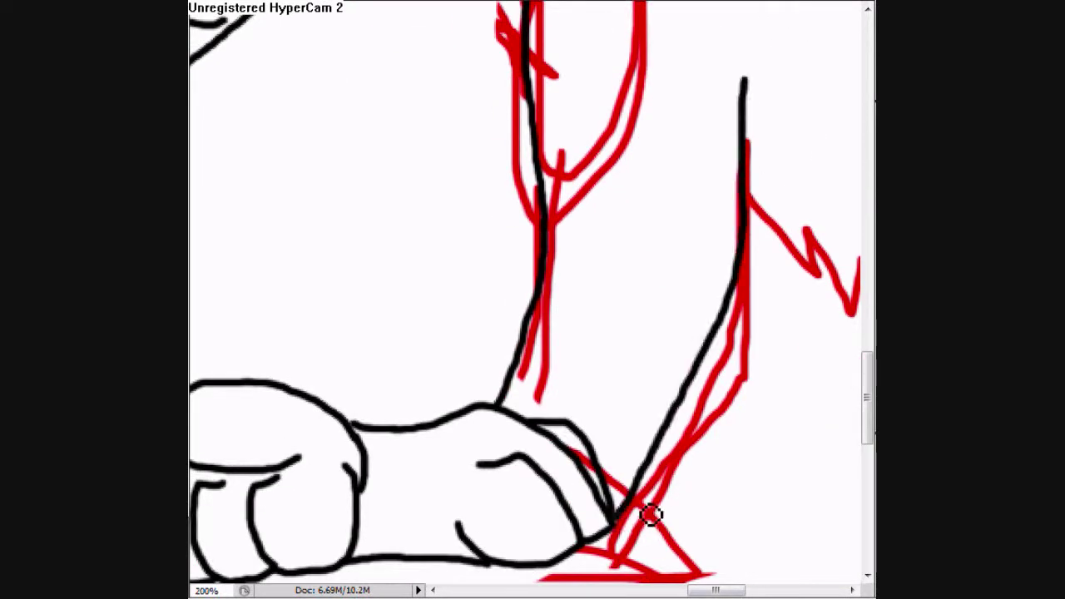
key("ctrl+minus")
key("ctrl+minus")
key("ctrl+plus")
key("ctrl+plus")
scroll(811, 174, "up", 5)
scroll(699, 76, "down", 6)
scroll(698, 76, "right", 2)
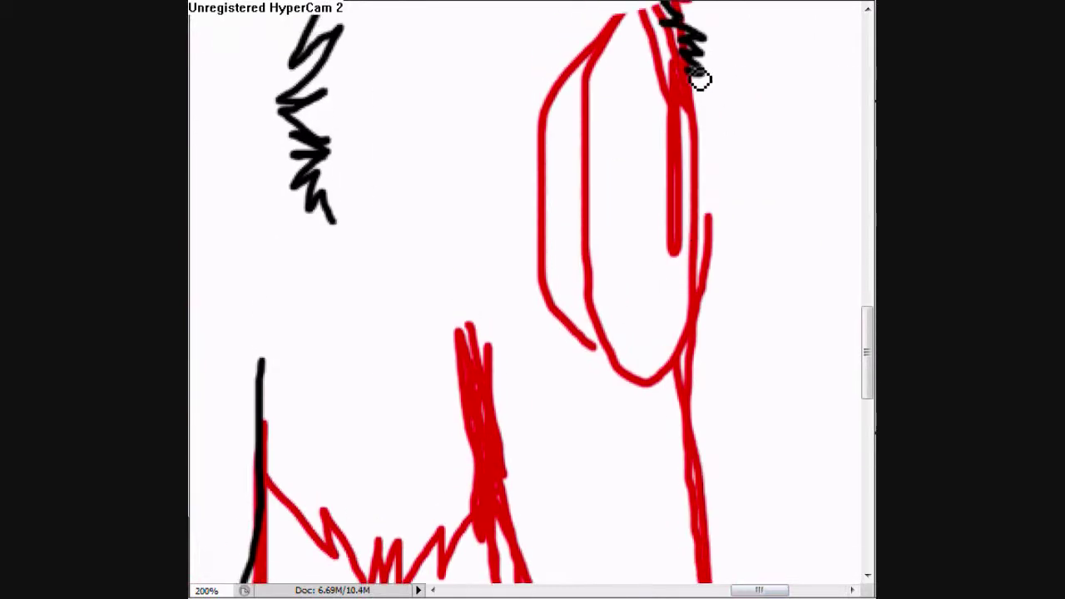
Step: Undo the inked lines of the sitting animal's left-hand foreleg
scroll(321, 162, "left", 5)
key("ctrl+alt+z")
key("ctrl+alt+z")
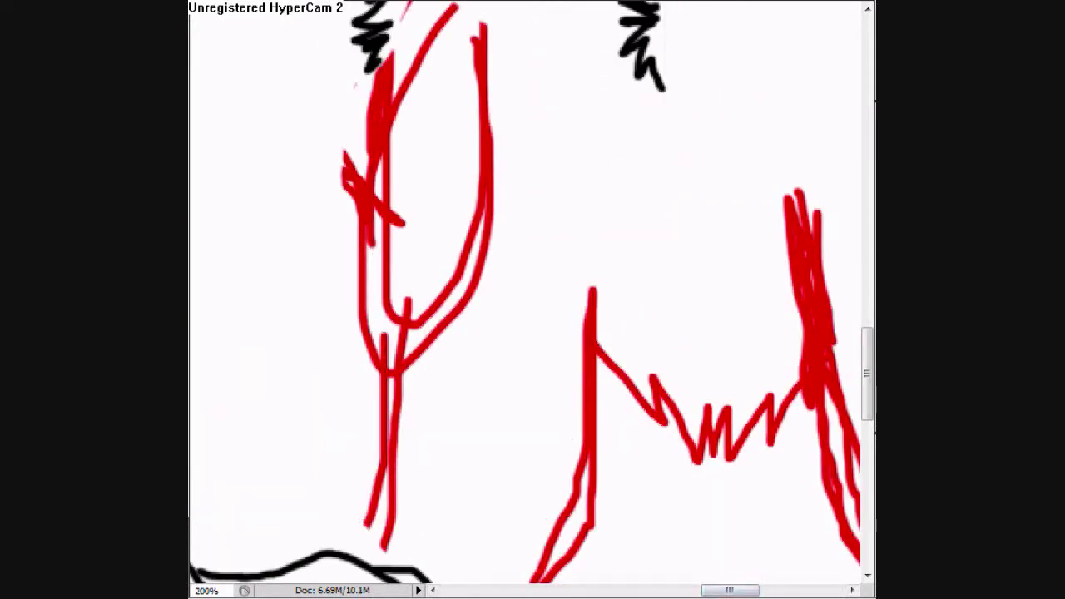
key("alt+e")
key("Escape")
Step: Ink the sitting animal's left-hand foreleg again and add jagged belly fur between the forelegs
mouse_move(377, 53)
left_mouse_down()
mouse_move(408, 364)
mouse_move(383, 574)
left_mouse_up()
scroll(594, 125, "down", 3)
mouse_move(591, 84)
left_mouse_down()
mouse_move(483, 494)
mouse_move(462, 532)
left_mouse_up()
scroll(633, 447, "up", 4)
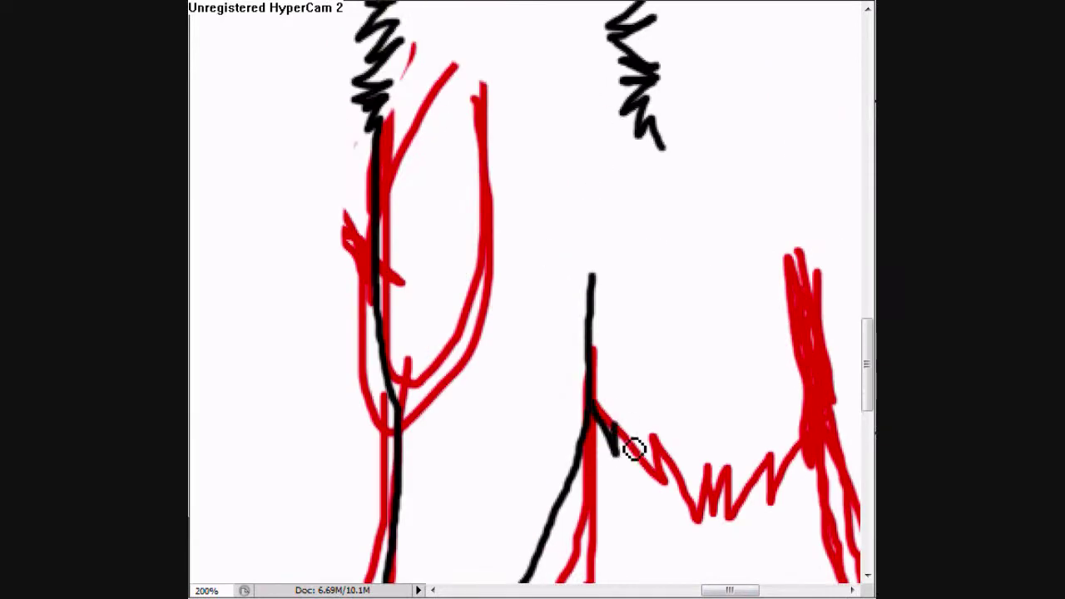
left_click_drag(634, 448, 789, 466)
Step: Ink the sitting animal's right-hand foreleg from the shoulder fur down to a paw with separate toes
scroll(700, 317, "up", 4)
scroll(700, 317, "right", 2)
scroll(664, 262, "down", 5)
mouse_move(645, 34)
left_mouse_down()
mouse_move(684, 349)
mouse_move(717, 471)
left_mouse_up()
mouse_move(420, 25)
left_mouse_down()
mouse_move(541, 421)
mouse_move(586, 516)
left_mouse_up()
scroll(751, 316, "down", 3)
left_click_drag(715, 316, 811, 399)
mouse_move(682, 354)
left_mouse_down()
mouse_move(723, 428)
mouse_move(690, 430)
left_mouse_up()
Step: Erase the red sketch around the sitting animal's legs and right-hand ear, including the inked ear
scroll(690, 430, "up", 10)
scroll(532, 563, "left", 5)
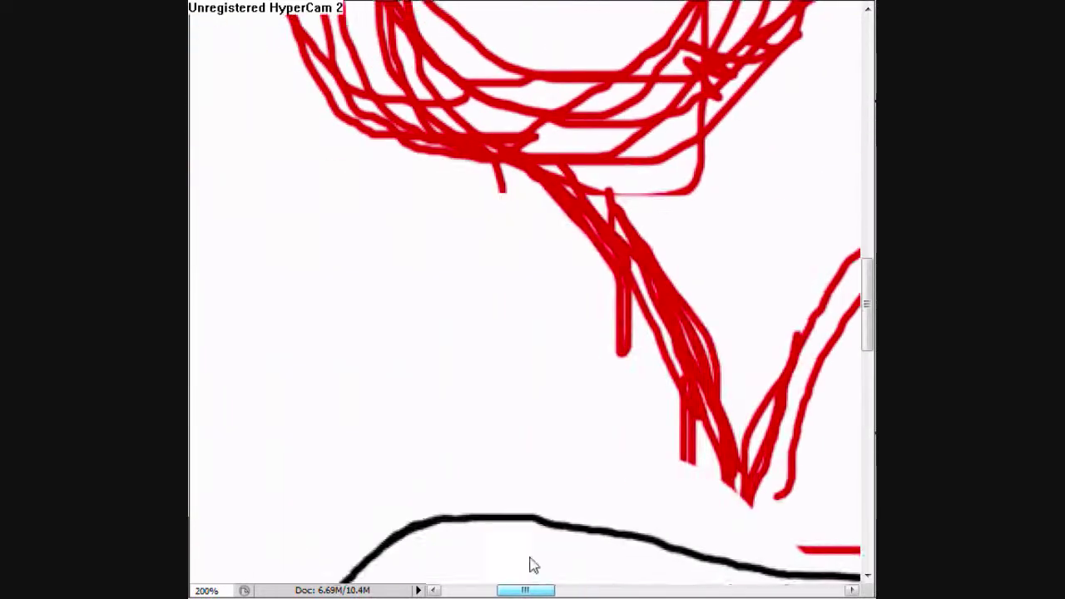
left_click(371, 79, "alt")
left_click(371, 79, "alt")
left_click(370, 79, "alt")
left_click(370, 79, "alt")
mouse_move(761, 337)
left_mouse_down()
mouse_move(729, 367)
mouse_move(705, 437)
left_mouse_up()
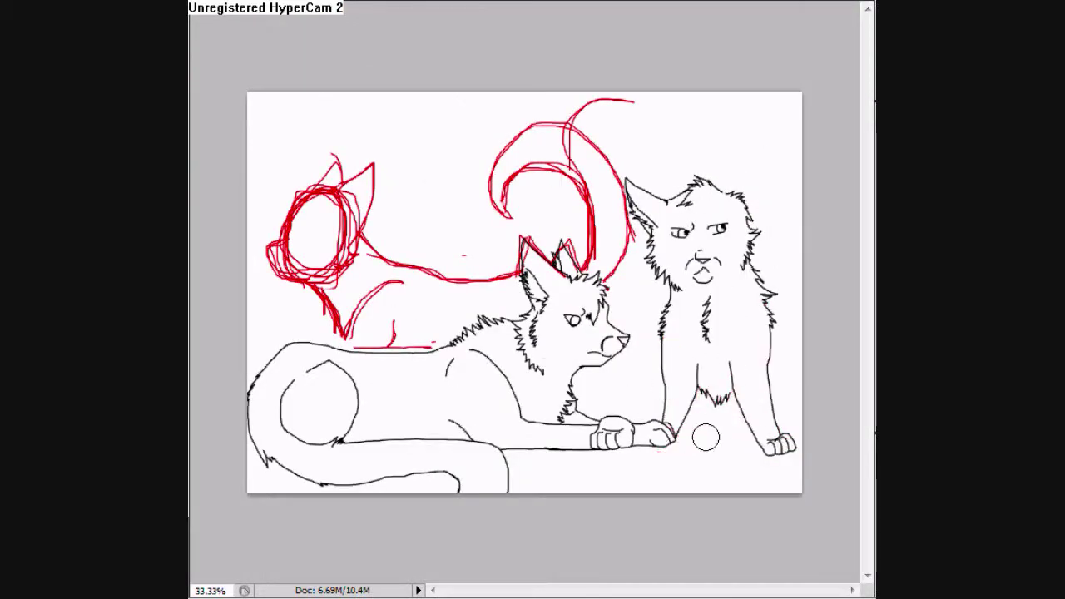
Step: Ink a new right-hand ear with inner fur on the sitting animal's head
left_click(562, 133, "ctrl")
scroll(763, 461, "up", 10)
scroll(736, 365, "up", 3)
mouse_move(449, 324)
left_mouse_down()
mouse_move(755, 200)
mouse_move(720, 229)
left_mouse_up()
left_click_drag(703, 241, 573, 337)
mouse_move(580, 378)
left_mouse_down()
mouse_move(677, 356)
mouse_move(763, 224)
mouse_move(761, 167)
mouse_move(742, 297)
mouse_move(686, 372)
mouse_move(706, 363)
left_mouse_up()
key("ctrl+minus")
key("ctrl+minus")
key("ctrl+minus")
key("ctrl+minus")
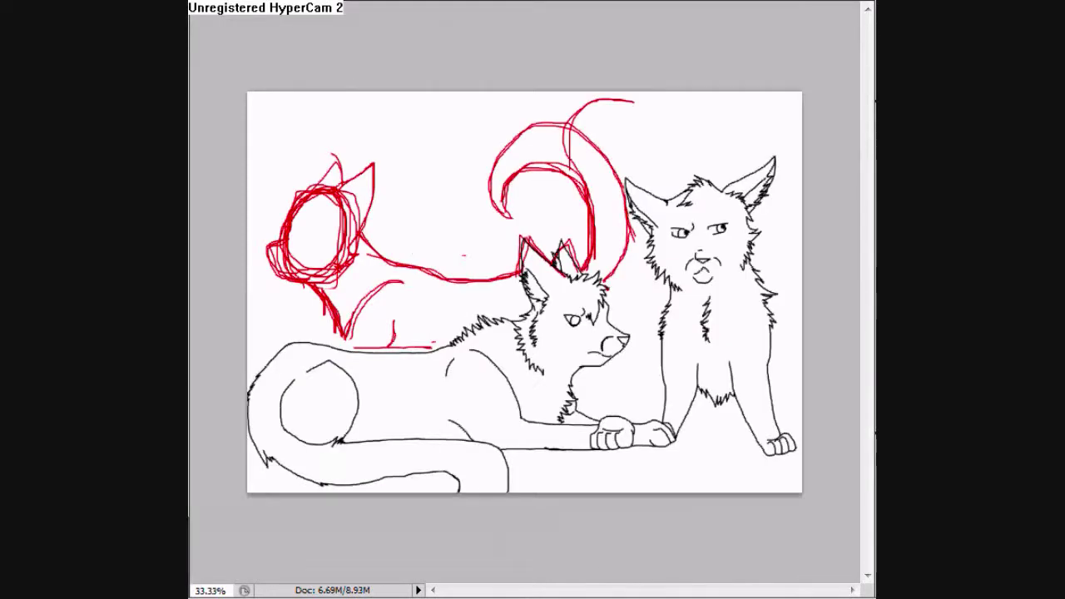
Step: Erase the jagged belly fur between the sitting animal's forelegs and ink a new fringe with larger points
key("ctrl+plus")
key("ctrl+plus")
key("ctrl+plus")
scroll(665, 478, "right", 3)
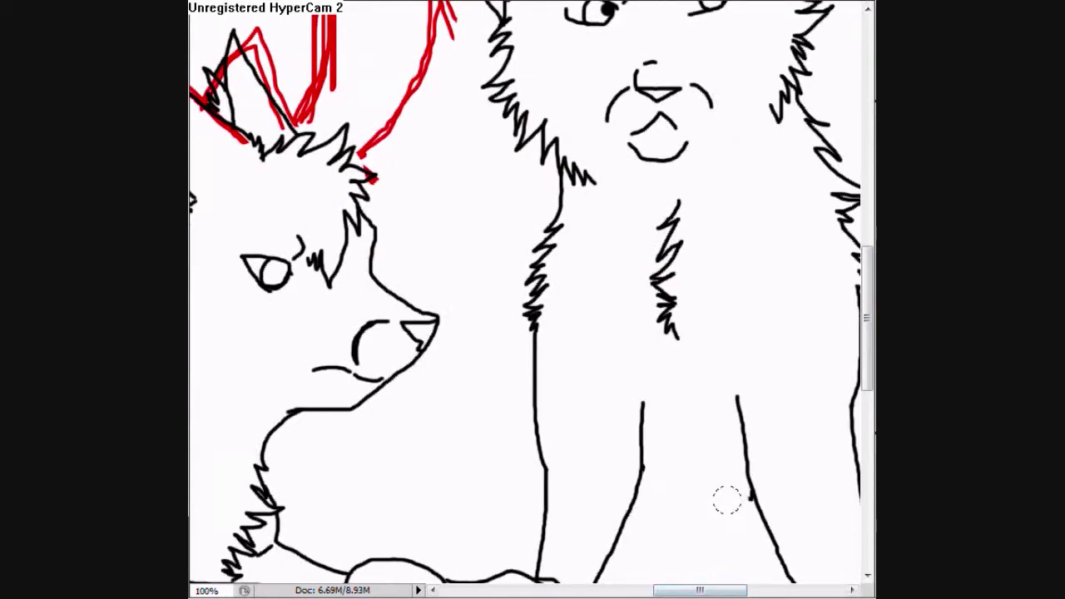
key("ctrl+plus")
key("ctrl+plus")
mouse_move(316, 321)
left_mouse_down()
mouse_move(504, 423)
mouse_move(623, 333)
left_mouse_up()
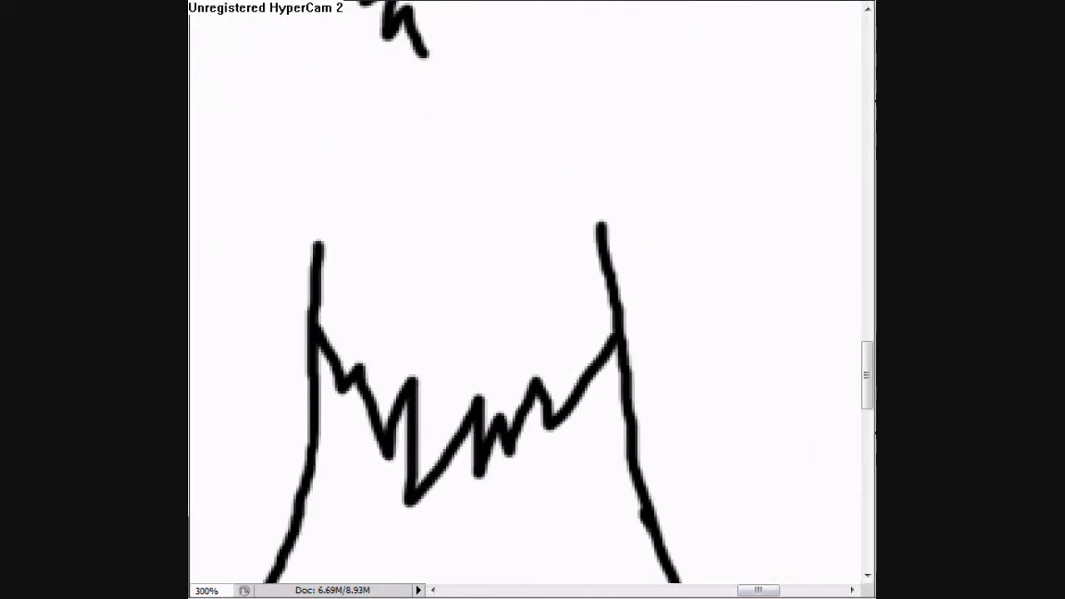
key("ctrl+minus")
key("ctrl+minus")
key("ctrl+minus")
key("ctrl+minus")
key("ctrl+minus")
Step: Ink jagged fur down the back of the rear animal's head and cheek
key("ctrl+plus")
key("ctrl+plus")
key("ctrl+plus")
key("ctrl+plus")
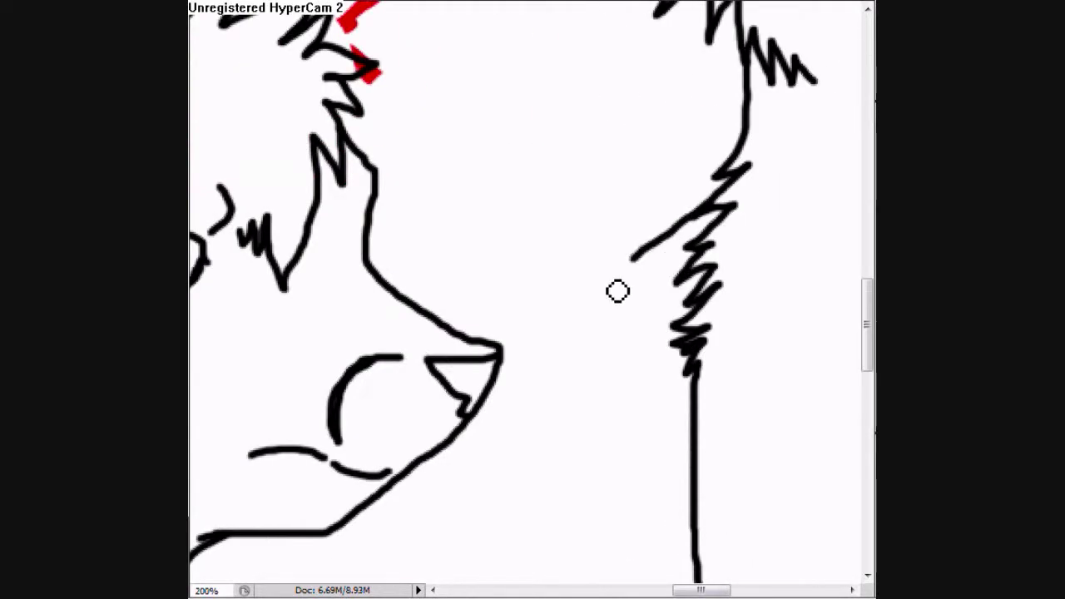
scroll(618, 291, "down", 3)
scroll(470, 340, "left", 5)
scroll(471, 340, "up", 5)
scroll(480, 171, "up", 2)
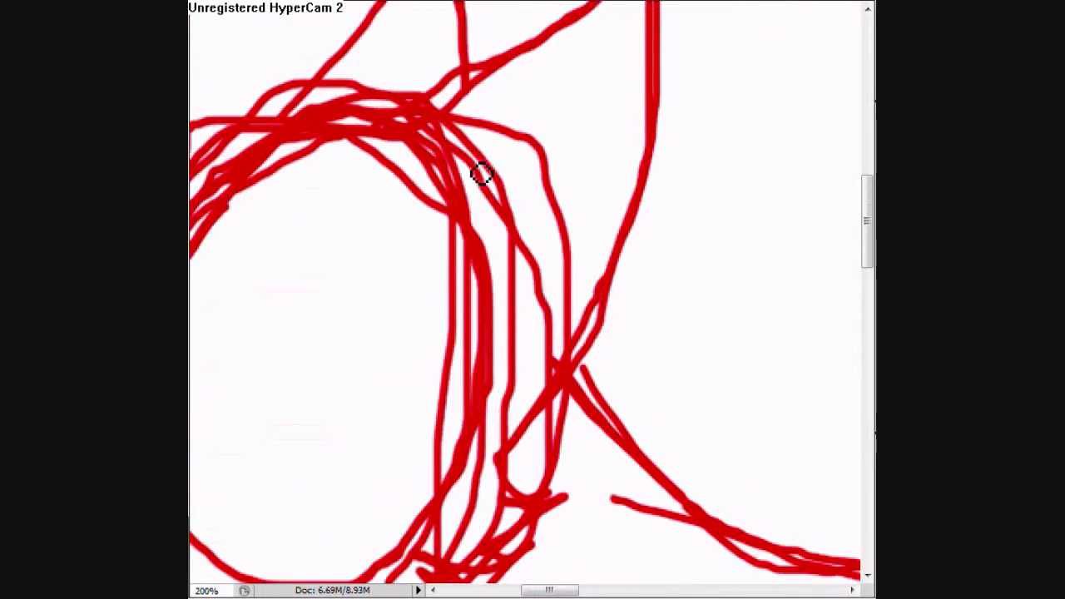
mouse_move(471, 90)
left_mouse_down()
mouse_move(535, 200)
mouse_move(554, 337)
mouse_move(516, 474)
left_mouse_up()
Step: Ink the rear animal's snout outline down to the jaw and a triangular nose at its tip
scroll(516, 474, "down", 3)
scroll(499, 137, "left", 4)
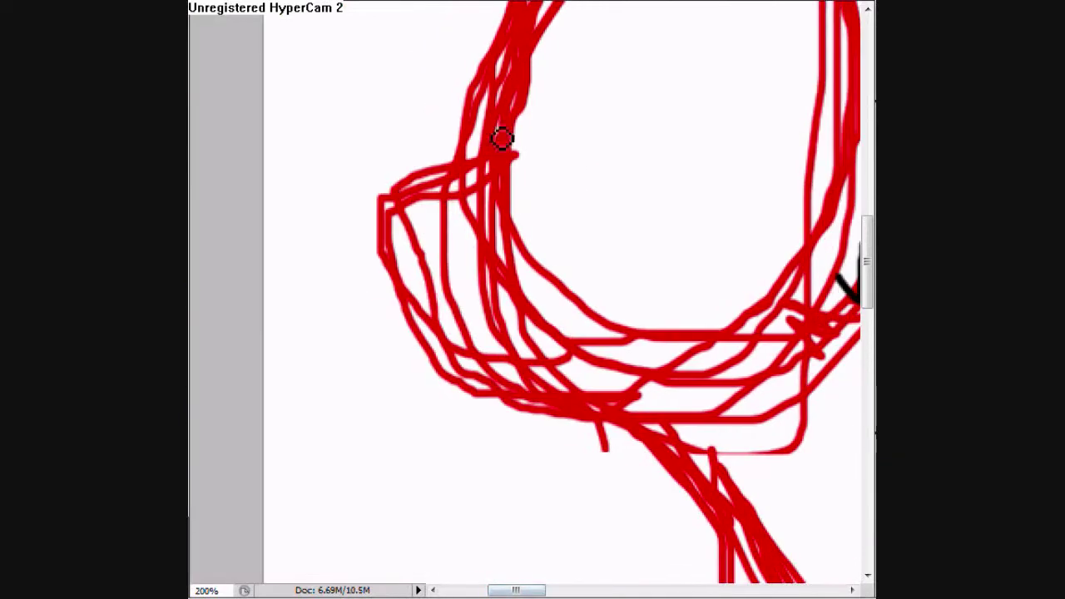
left_click_drag(499, 137, 647, 408)
scroll(646, 408, "up", 1)
mouse_move(399, 282)
left_mouse_down()
mouse_move(655, 413)
mouse_move(461, 291)
mouse_move(413, 333)
left_mouse_up()
key("ctrl+z")
key("ctrl+plus")
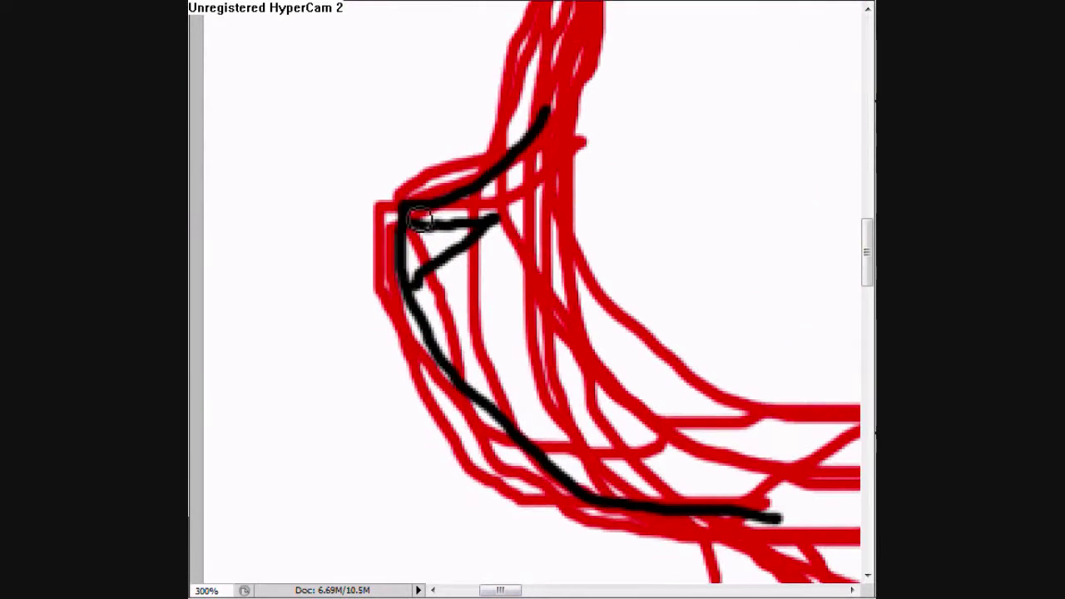
Step: Ink the curve behind the rear animal's nose and its mouth line
left_click_drag(515, 211, 632, 317)
left_click_drag(523, 414, 740, 400)
scroll(491, 372, "up", 1)
scroll(490, 371, "down", 1)
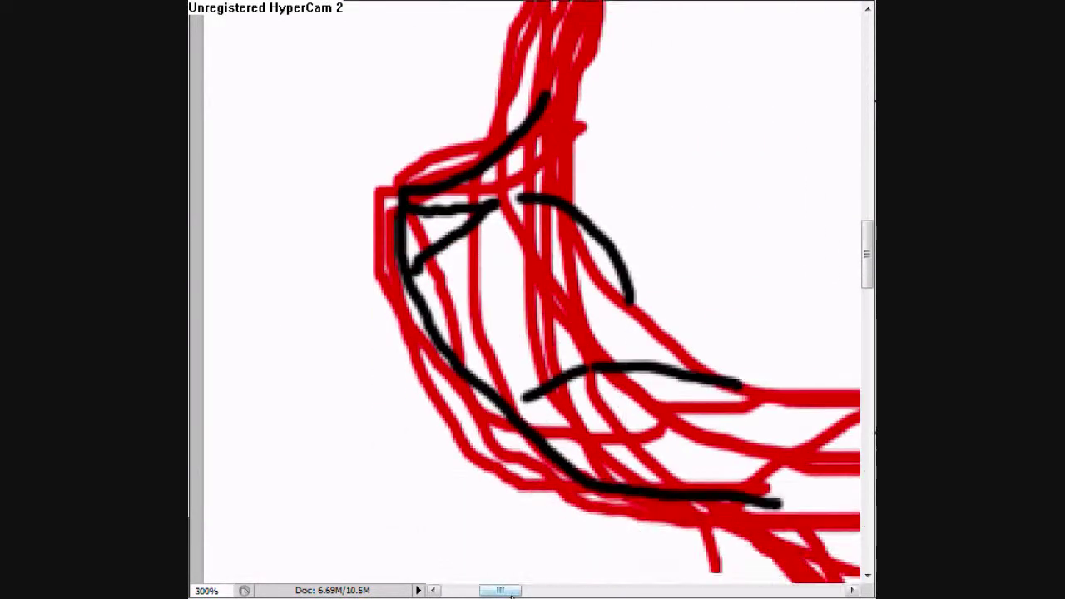
Step: Ink jagged fur across the rear animal's forehead and connect it to the snout with a nose bridge line
scroll(490, 372, "up", 6)
scroll(491, 372, "right", 3)
mouse_move(713, 83)
left_mouse_down()
mouse_move(582, 108)
mouse_move(499, 266)
left_mouse_up()
scroll(499, 267, "down", 1)
left_click_drag(387, 179, 374, 435)
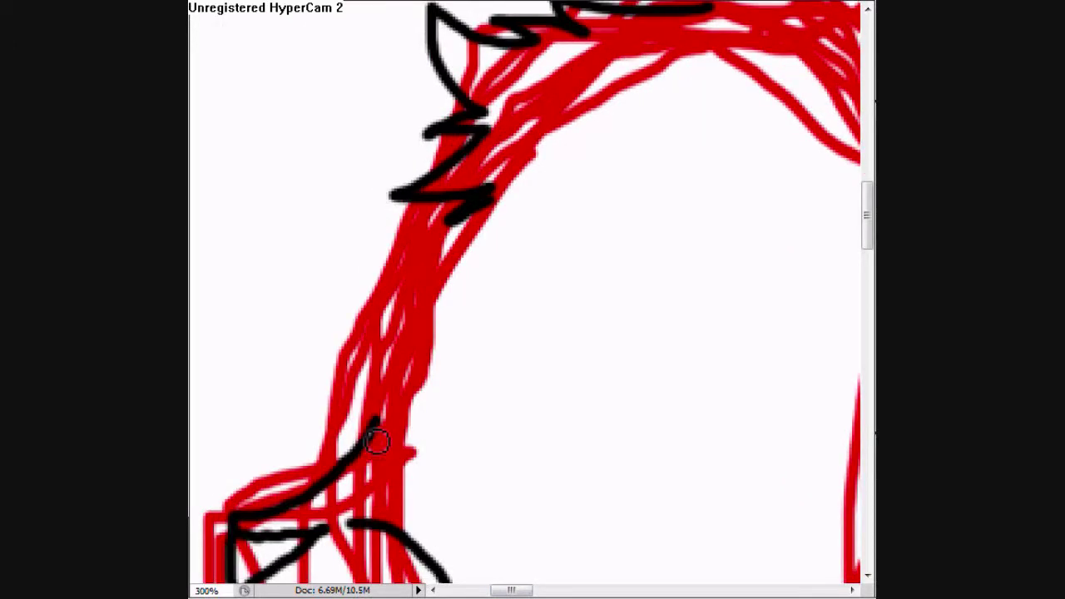
Step: Ink the rear animal's slanted eye outline with a round iris
scroll(594, 325, "down", 1)
scroll(594, 325, "right", 3)
mouse_move(321, 285)
left_mouse_down()
mouse_move(364, 218)
mouse_move(370, 272)
mouse_move(684, 318)
mouse_move(619, 399)
left_mouse_up()
Step: Ink the rear animal's near ear with a fur tuft at its base and jagged fur inside
scroll(523, 222, "up", 6)
scroll(523, 221, "right", 3)
scroll(655, 405, "right", 3)
mouse_move(488, 405)
left_mouse_down()
mouse_move(619, 318)
mouse_move(607, 257)
left_mouse_up()
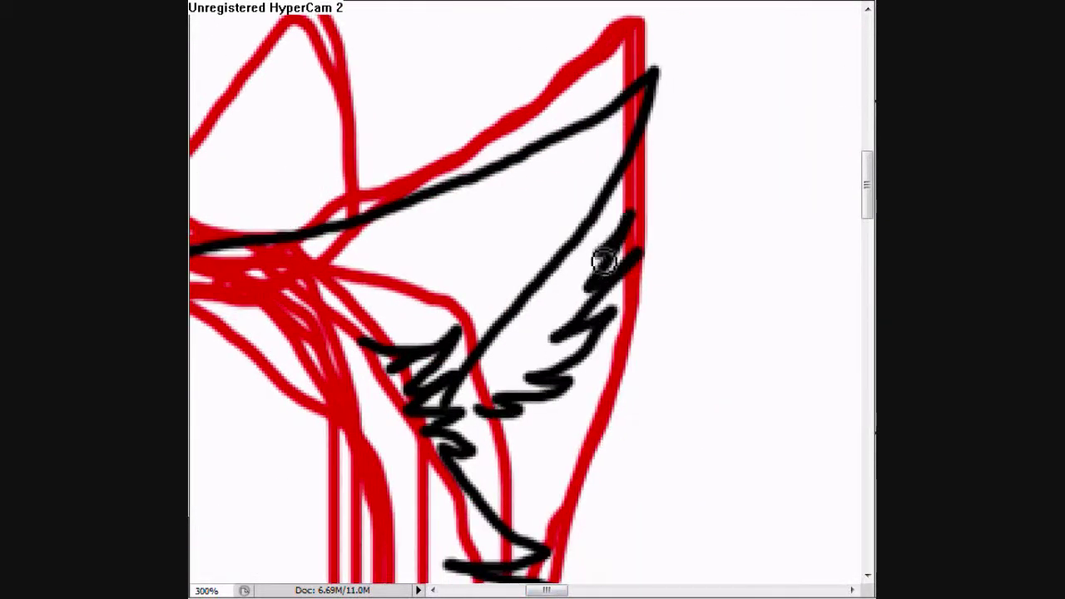
Step: Ink the rear animal's far ear with jagged inner fur
scroll(606, 257, "up", 1)
scroll(545, 366, "up", 4)
scroll(545, 365, "left", 3)
mouse_move(320, 359)
left_mouse_down()
mouse_move(511, 340)
mouse_move(555, 263)
left_mouse_up()
Step: Erase the rear animal's mouth line
left_click(339, 64, "alt")
left_click(247, 150)
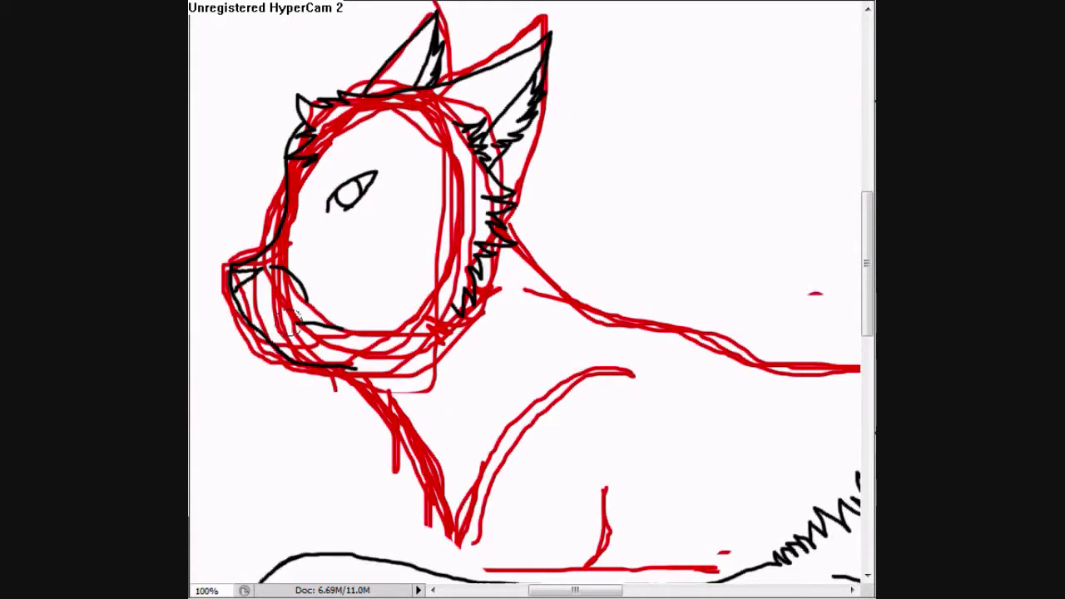
left_click(232, 359)
key("ctrl+z")
left_click_drag(315, 317, 371, 322)
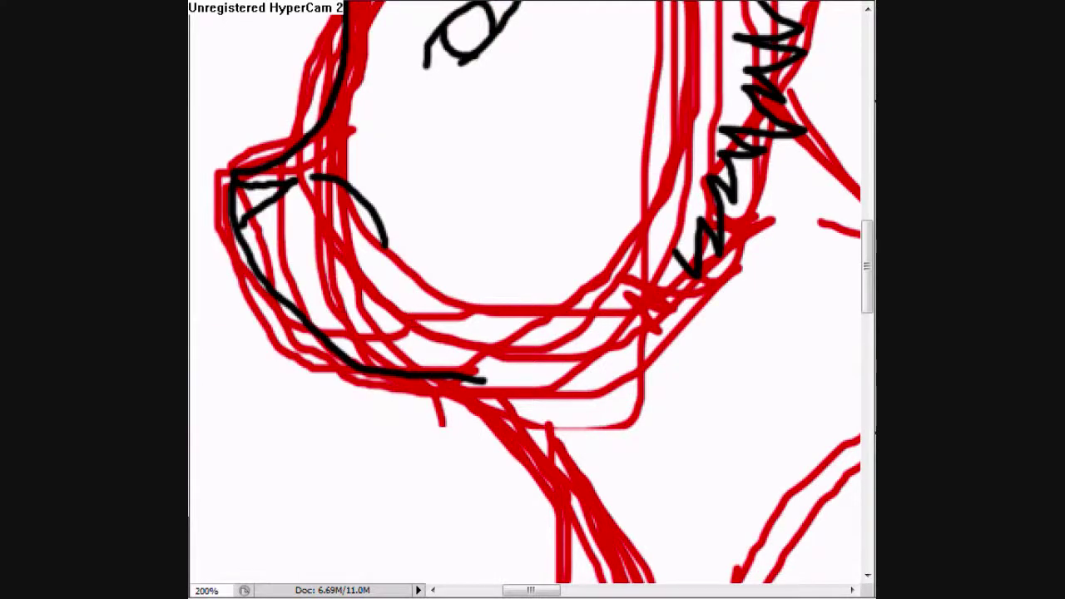
Step: Ink a new mouth line on the rear animal, fill in its pupil and add a curved brow mark
scroll(244, 309, "up", 1)
left_click_drag(321, 292, 533, 283)
scroll(464, 129, "up", 3)
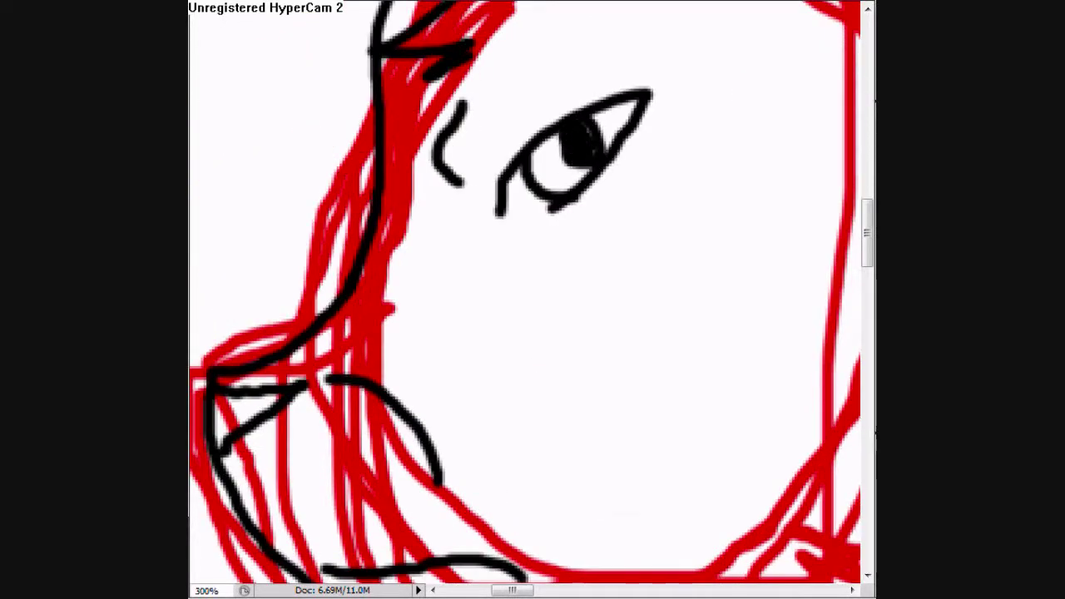
left_click(330, 67, "alt")
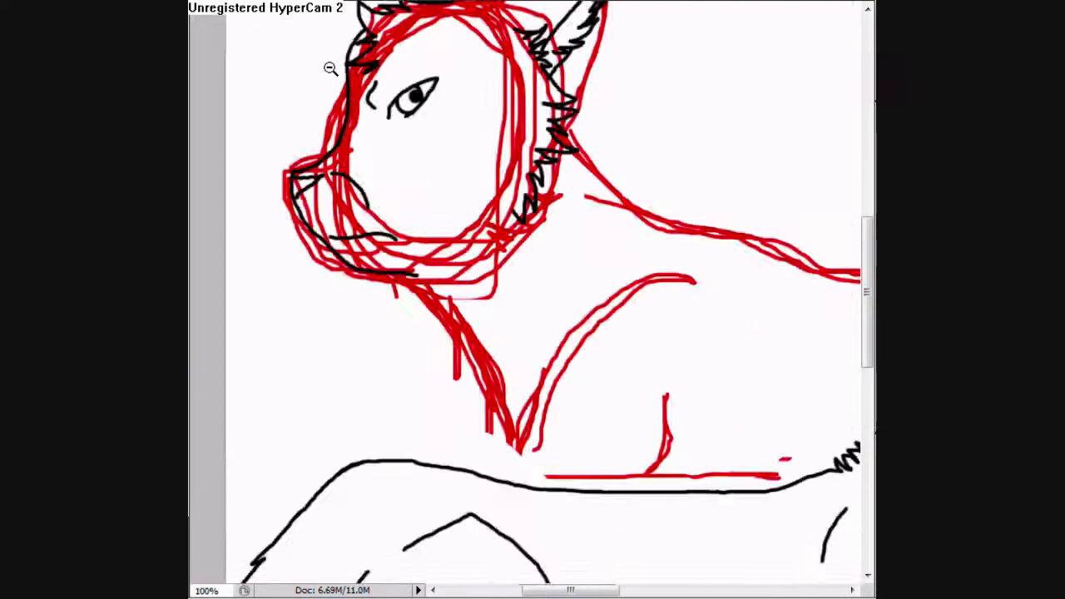
Step: Select the rear animal's eye with the Lasso and rotate it slightly clockwise
left_click(391, 57)
key("l")
left_click_drag(366, 90, 371, 93)
key("ctrl+t")
left_click_drag(441, 247, 429, 257)
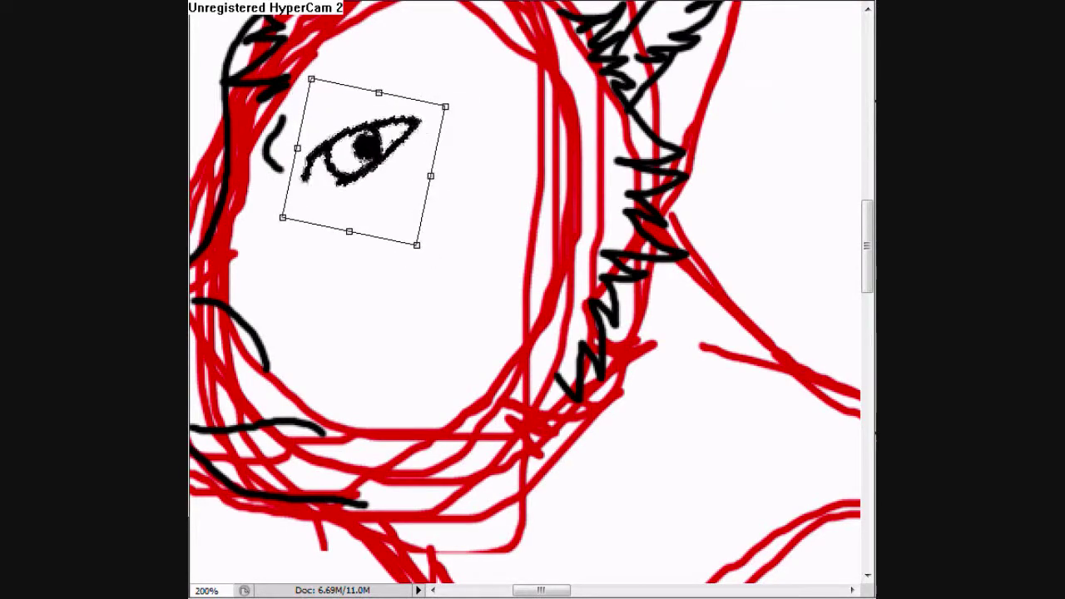
key("Return")
Step: Erase the rear animal's new mouth line and ink jagged fur from the jaw down its chest
scroll(428, 257, "down", 1)
scroll(325, 93, "down", 3)
scroll(262, 100, "up", 3)
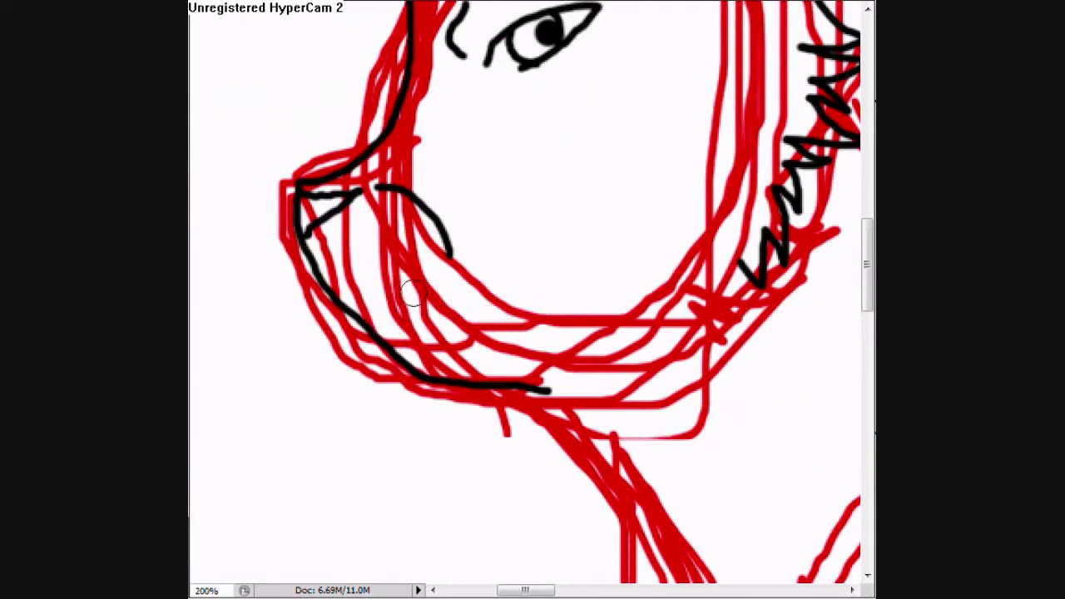
scroll(423, 301, "up", 1)
scroll(789, 427, "down", 4)
left_click_drag(544, 166, 718, 460)
Step: Ink the front curve of the rear animal's shoulder and the short elbow line behind it
scroll(717, 460, "down", 2)
scroll(525, 228, "right", 5)
left_click_drag(489, 124, 339, 441)
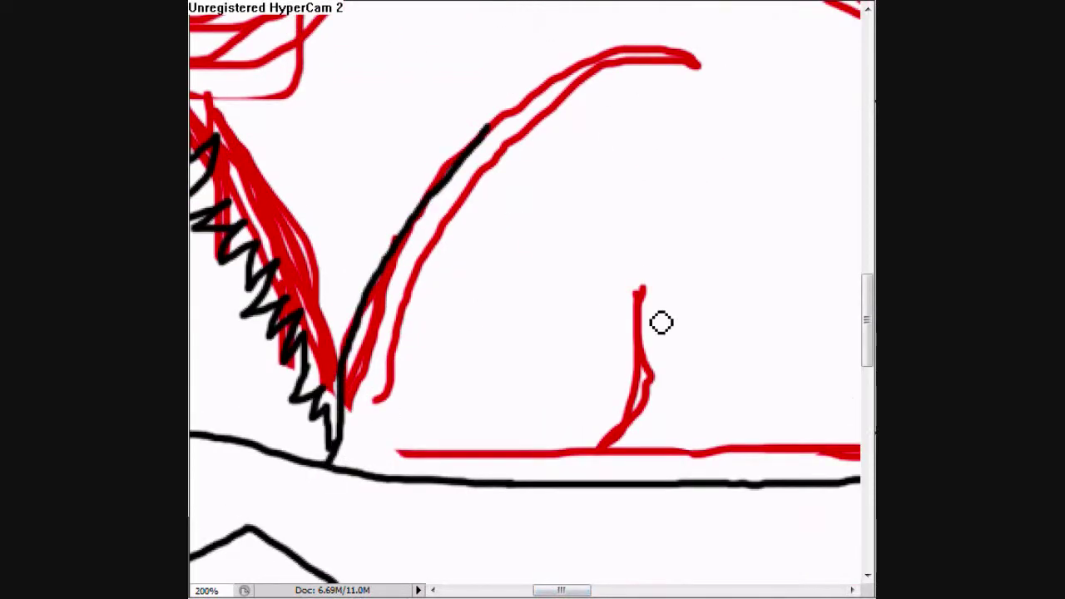
key("ctrl+z")
left_click_drag(669, 361, 596, 499)
Step: Ink jagged fur at the rear animal's nape and the start of its back line
scroll(423, 392, "up", 5)
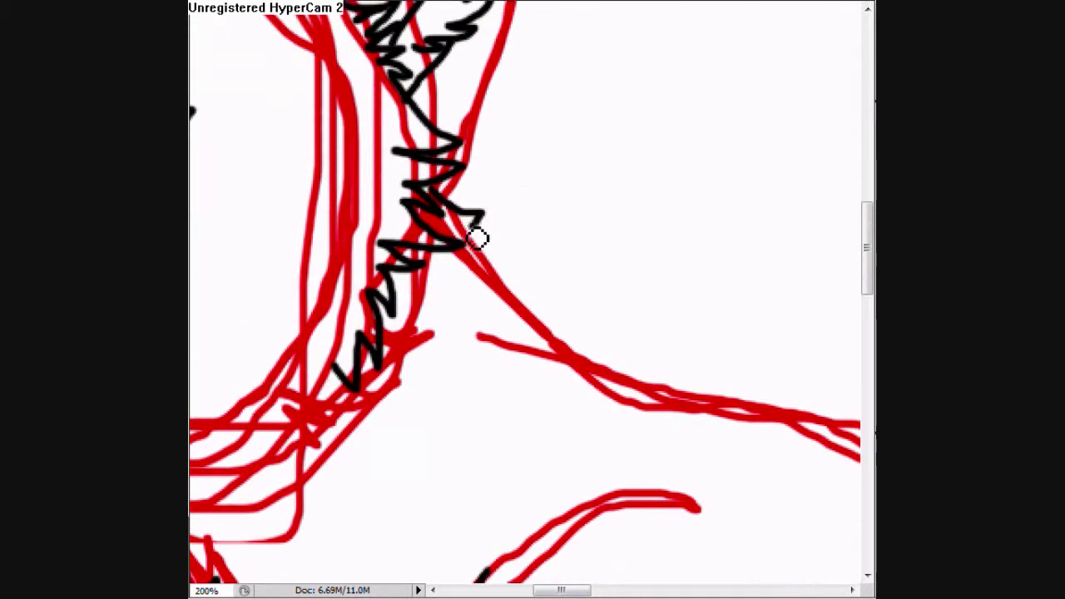
mouse_move(478, 238)
left_mouse_down()
mouse_move(559, 289)
mouse_move(664, 399)
mouse_move(768, 415)
mouse_move(589, 590)
mouse_move(508, 502)
mouse_move(618, 586)
mouse_move(406, 514)
mouse_move(532, 419)
mouse_move(645, 454)
left_mouse_up()
scroll(768, 416, "right", 8)
key("alt+e")
key("Escape")
key("ctrl+z")
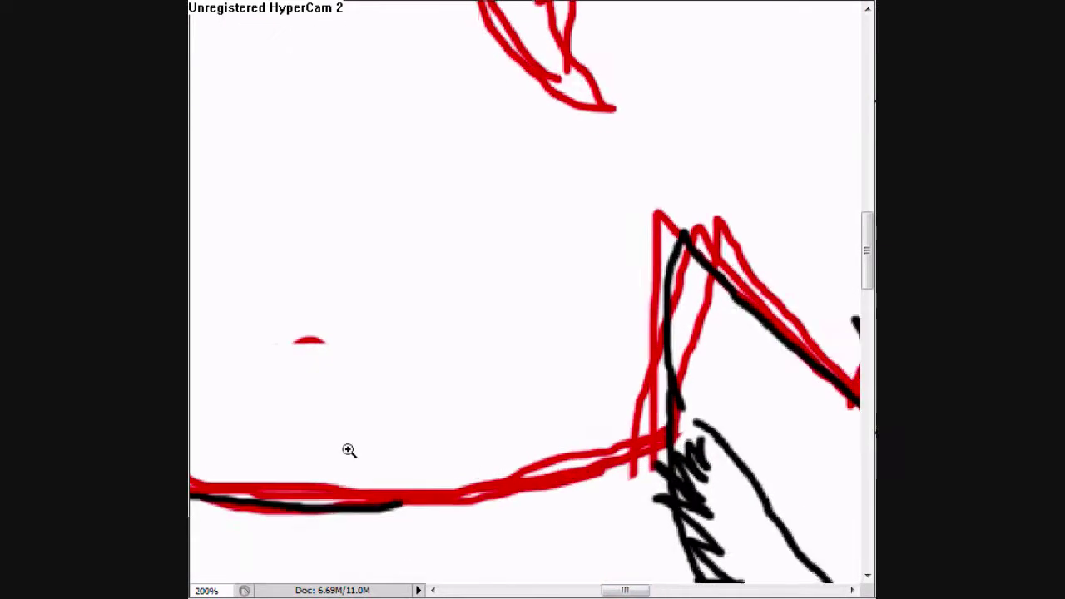
Step: Extend the rear animal's back line toward the lying animal's ear
left_click(347, 450)
mouse_move(391, 472)
left_mouse_down()
mouse_move(637, 449)
mouse_move(495, 478)
mouse_move(811, 366)
left_mouse_up()
key("ctrl+z")
left_click(388, 103, "alt")
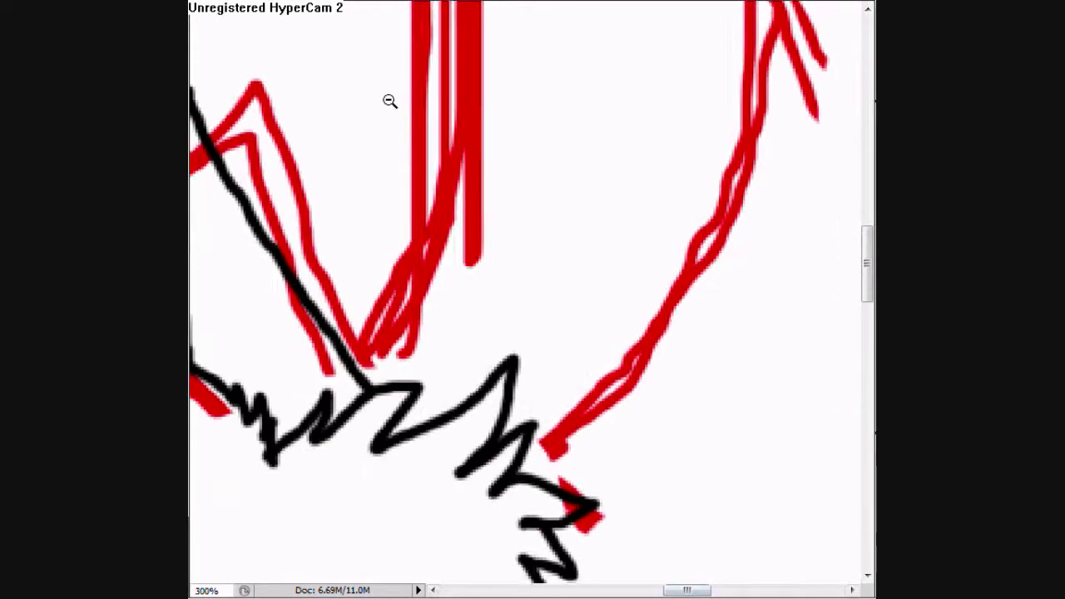
Step: Ink jagged fur at the base of the rear animal's tail, beside the lying animal's head
left_click(387, 102, "alt")
key("ctrl+plus")
key("ctrl+plus")
key("ctrl+plus")
key("ctrl+plus")
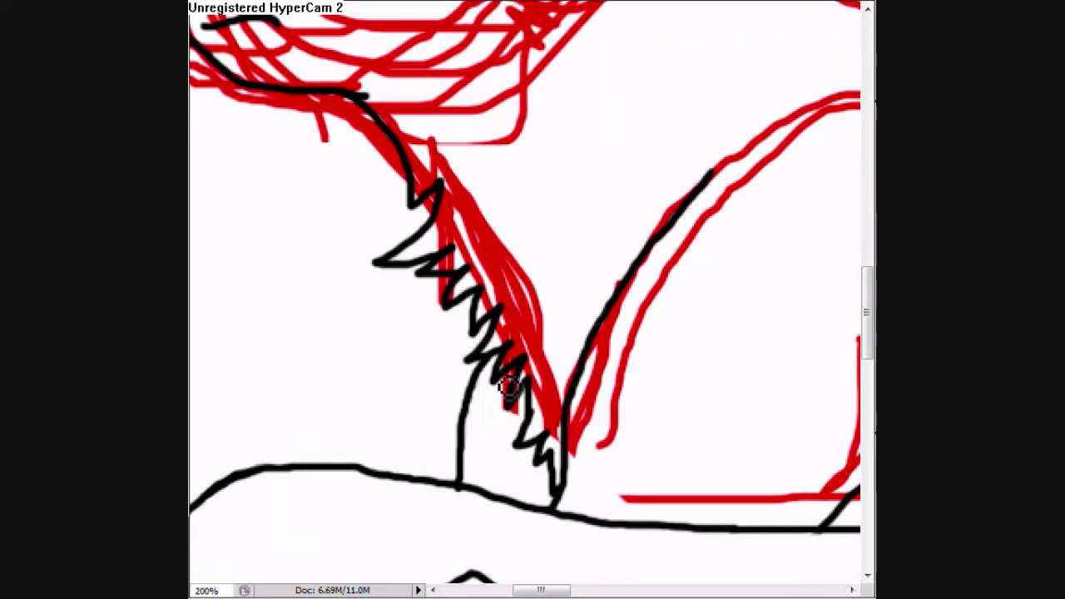
left_click_drag(477, 387, 411, 444)
left_click_drag(541, 589, 672, 592)
scroll(472, 401, "down", 3)
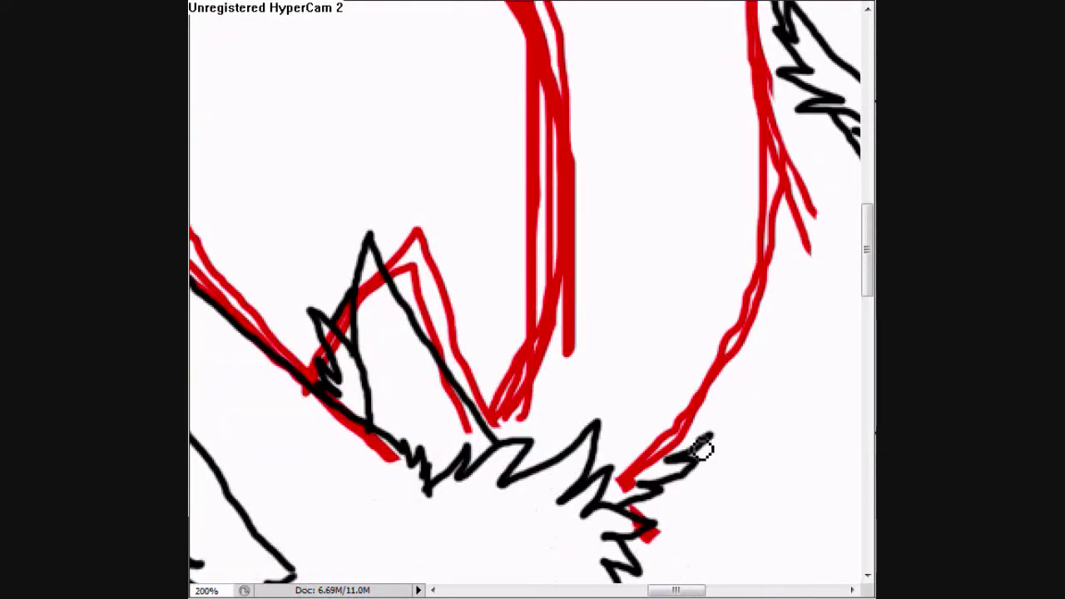
Step: Ink the outer edge of the rear animal's tail with a small fur tuft, over the top curve and around the tip
scroll(703, 449, "up", 2)
left_click_drag(765, 571, 741, 169)
scroll(741, 168, "up", 3)
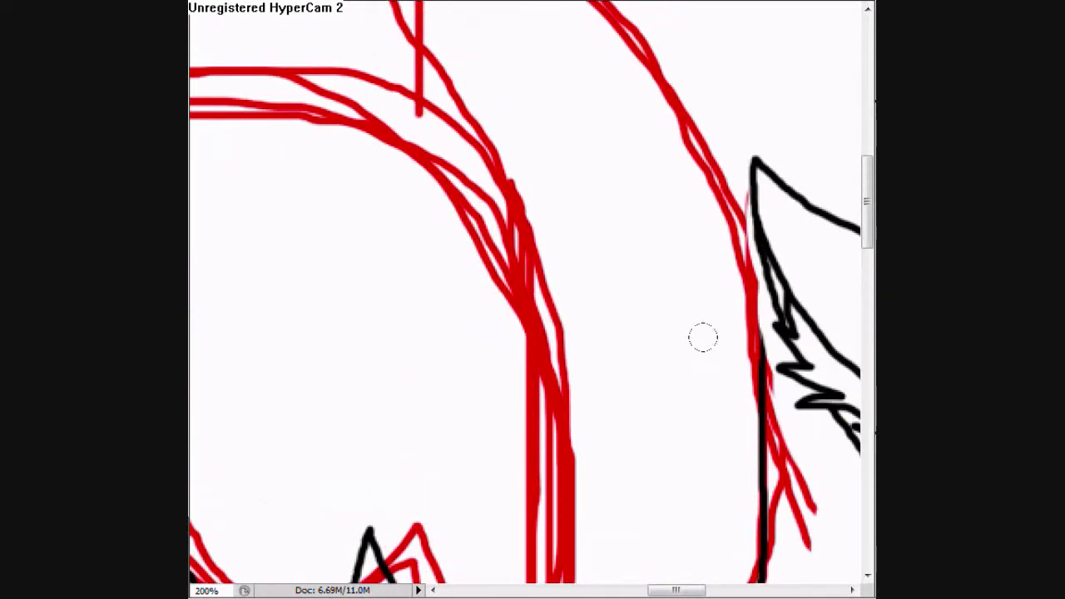
scroll(724, 169, "up", 3)
left_click_drag(724, 412, 610, 250)
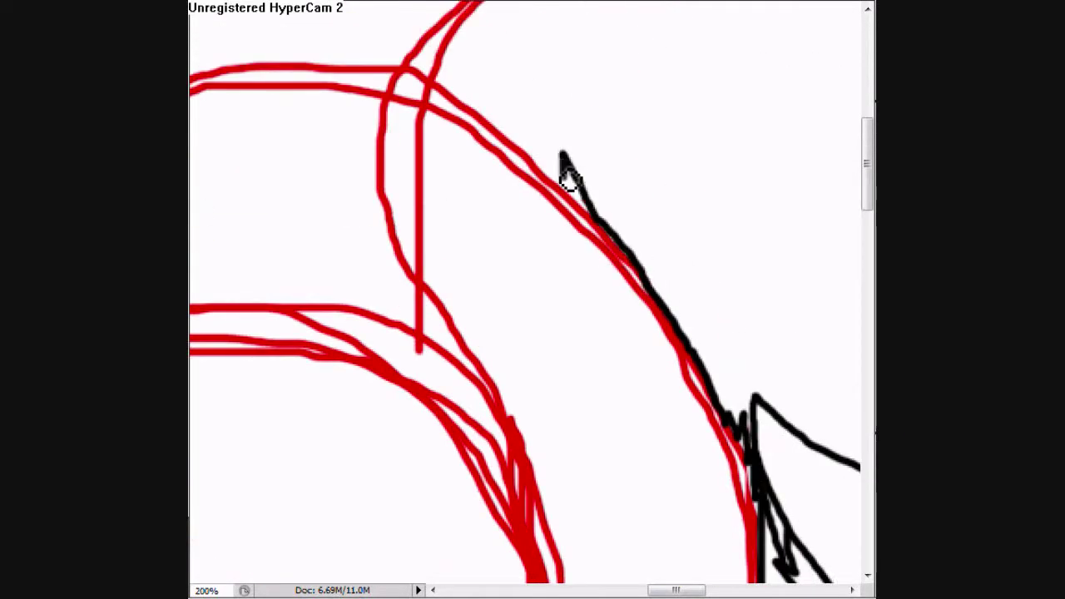
left_click_drag(568, 179, 216, 75)
scroll(454, 145, "left", 4)
mouse_move(586, 73)
left_mouse_down()
mouse_move(475, 145)
mouse_move(316, 532)
left_mouse_up()
Step: Ink the inner edge of the rear animal's tail from behind the lying animal's ear around to the curled tip
scroll(620, 520, "down", 5)
left_click_drag(645, 382, 705, 226)
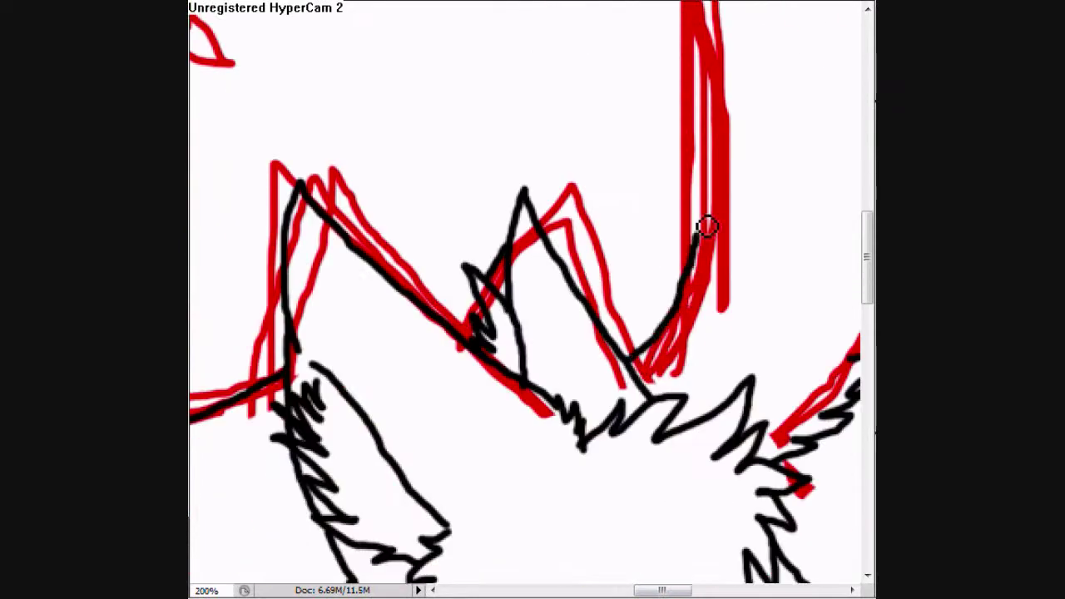
scroll(706, 226, "up", 3)
left_click_drag(697, 446, 713, 242)
scroll(713, 242, "up", 2)
mouse_move(654, 357)
left_mouse_down()
mouse_move(528, 266)
mouse_move(253, 289)
left_mouse_up()
scroll(469, 245, "left", 4)
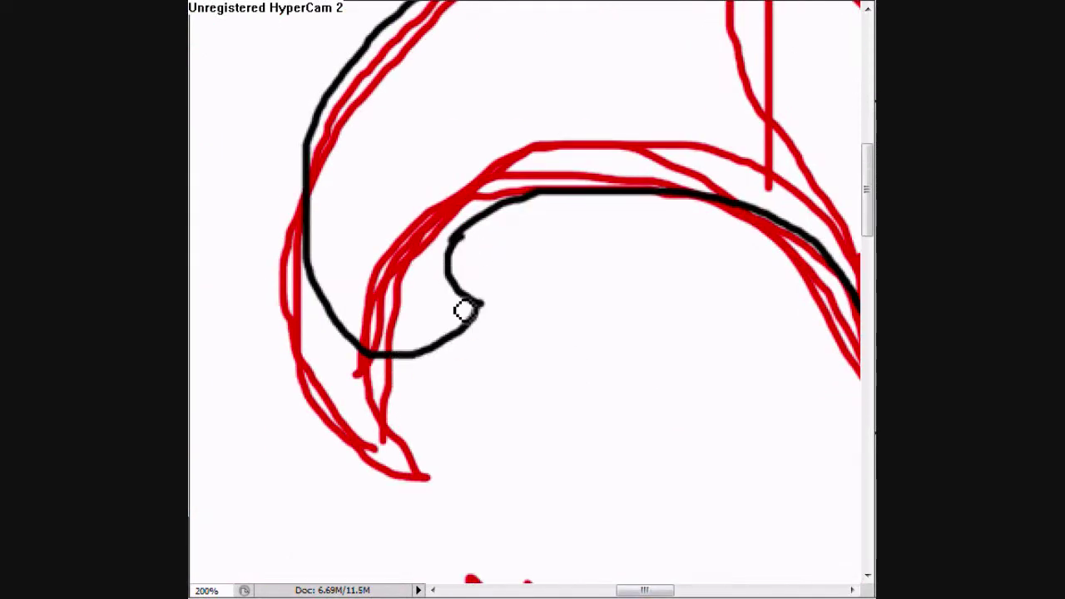
Step: Undo the last tail tip stroke and redraw the curled end with a small inward point
key("ctrl+z")
scroll(460, 303, "up", 2)
scroll(454, 296, "down", 2)
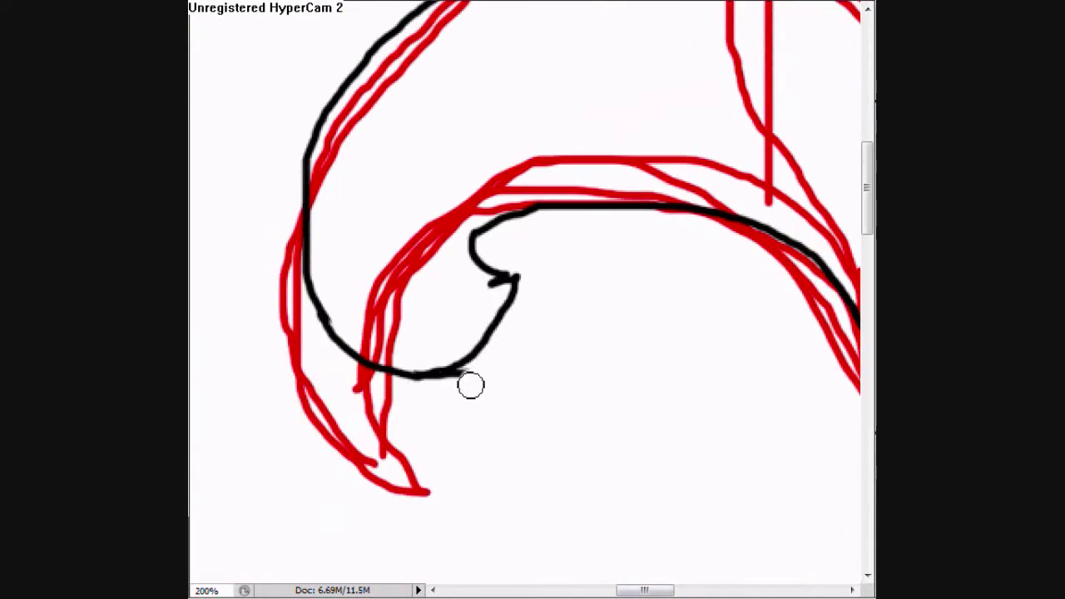
key("z")
left_click(411, 111, "alt")
key("ctrl+0")
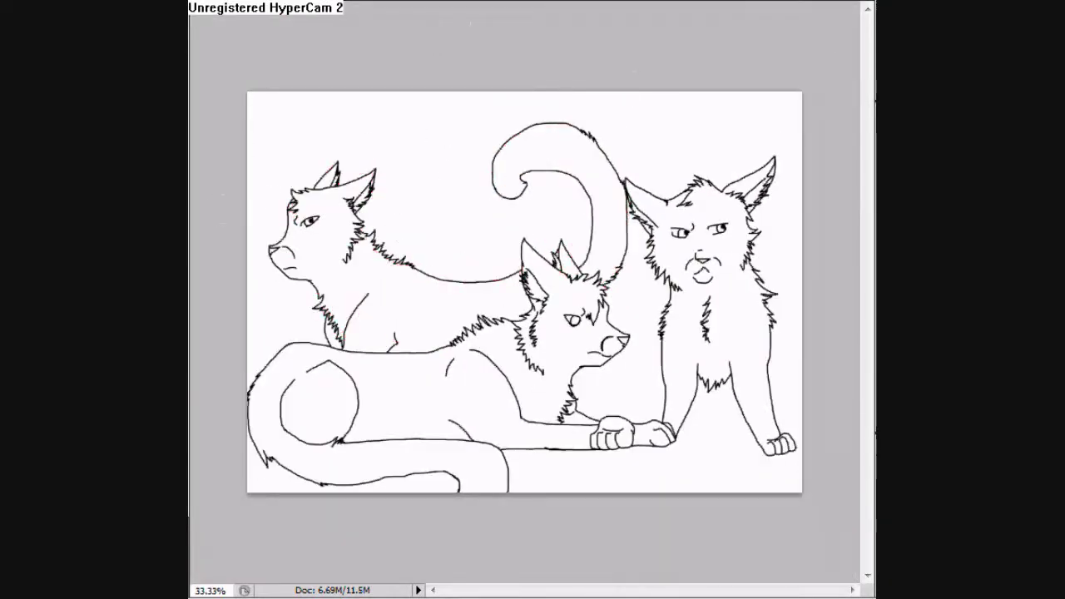
left_click(223, 122)
left_click_drag(218, 158, 387, 304)
key("ctrl+alt+z")
key("ctrl+alt+z")
Step: Erase the rear animal's mouth and throat lines and rework its jaw and upper chest line
key("b")
mouse_move(247, 285)
left_mouse_down()
mouse_move(340, 402)
mouse_move(503, 454)
left_mouse_up()
scroll(462, 356, "down", 3)
left_click_drag(438, 301, 499, 370)
scroll(516, 333, "down", 3)
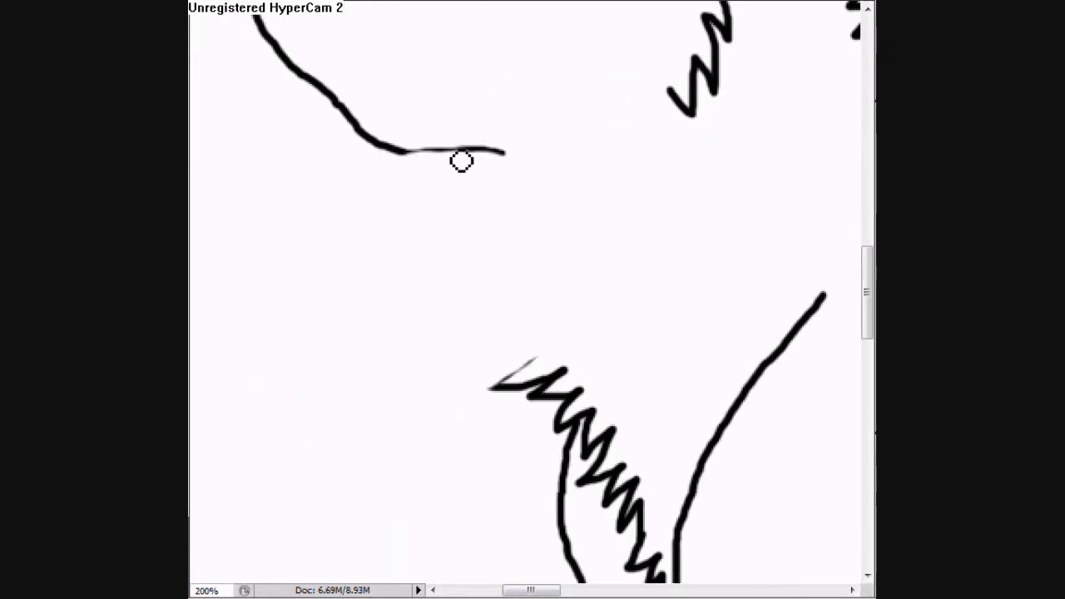
mouse_move(462, 160)
left_mouse_down()
mouse_move(454, 284)
mouse_move(518, 373)
left_mouse_up()
Step: Ink the rear animal's muzzle curve, short mouth line and throat, adding jagged fur below the jaw
scroll(466, 391, "up", 5)
key("ctrl+plus")
left_click_drag(379, 367, 554, 391)
mouse_move(238, 222)
left_mouse_down()
mouse_move(353, 219)
mouse_move(264, 287)
left_mouse_up()
left_click_drag(375, 208, 452, 309)
scroll(499, 291, "down", 2)
left_click_drag(380, 297, 535, 312)
left_click(377, 120, "alt")
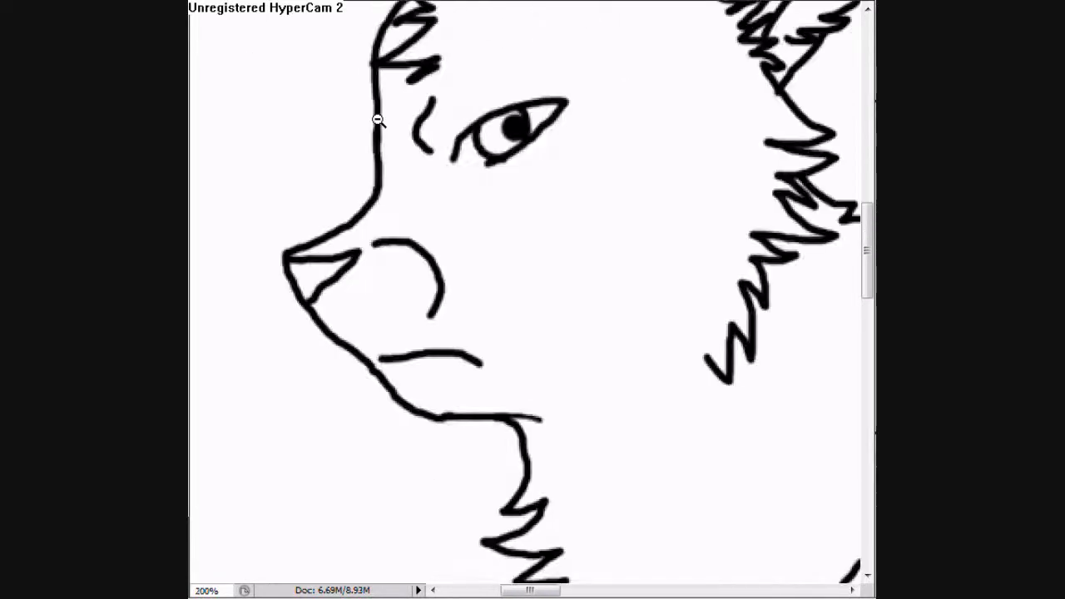
key("ctrl+minus")
key("ctrl+minus")
key("ctrl+minus")
key("ctrl+minus")
Step: Ink the seated animal's hind leg behind its front leg, ending in a small paw
key("ctrl+plus")
key("ctrl+plus")
key("ctrl+plus")
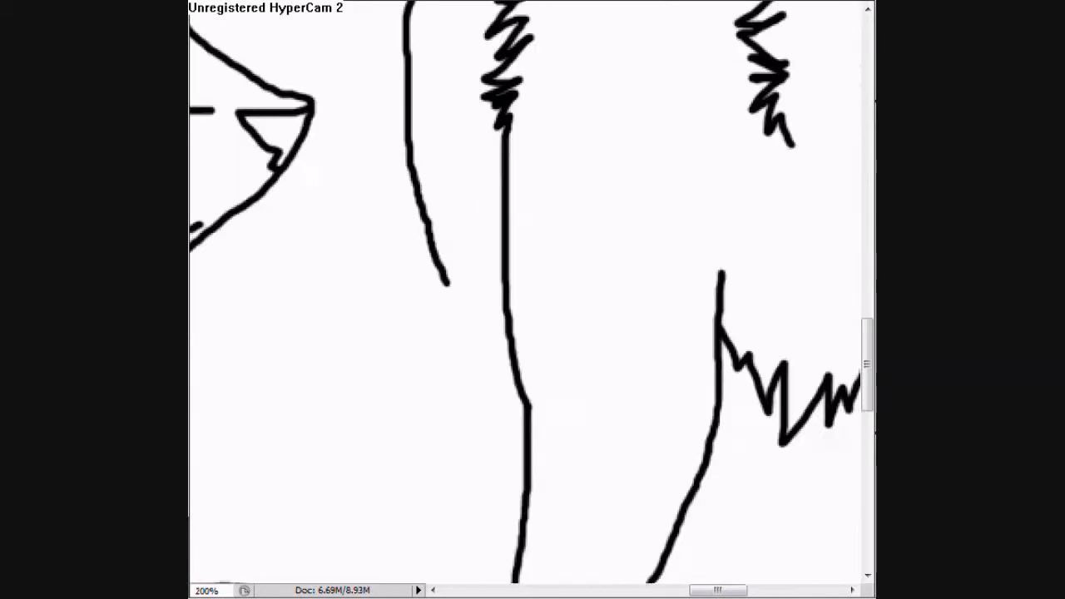
scroll(449, 283, "down", 2)
mouse_move(450, 198)
left_mouse_down()
mouse_move(472, 437)
mouse_move(533, 416)
left_mouse_up()
scroll(532, 416, "down", 1)
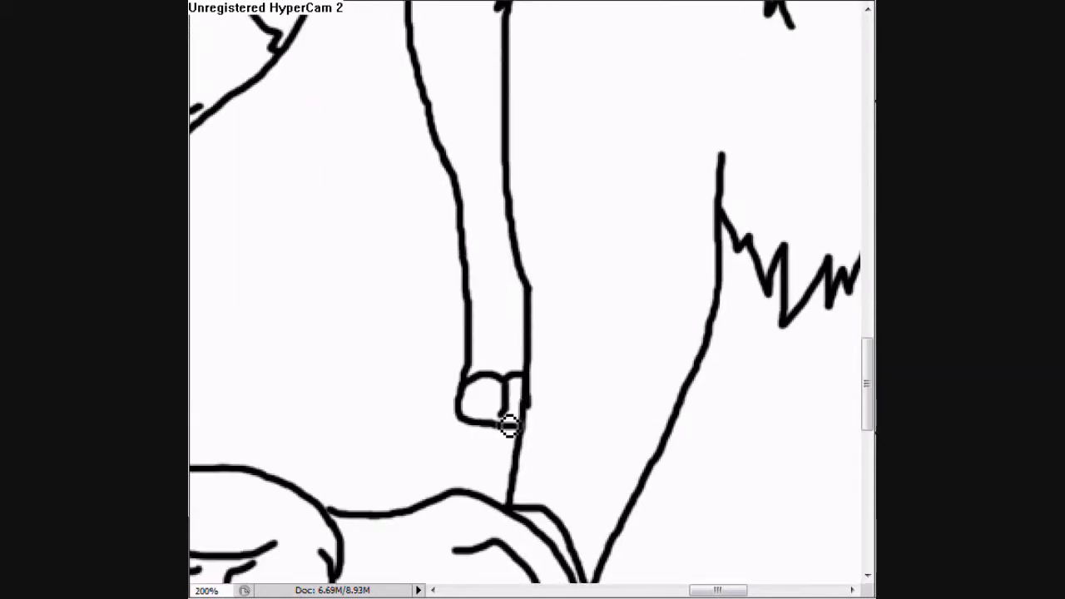
Step: Erase the seated animal's small hind paw and redraw the lower leg curving outward into a new foot
left_click(363, 80, "alt")
left_click(363, 165, "alt")
left_click(399, 421)
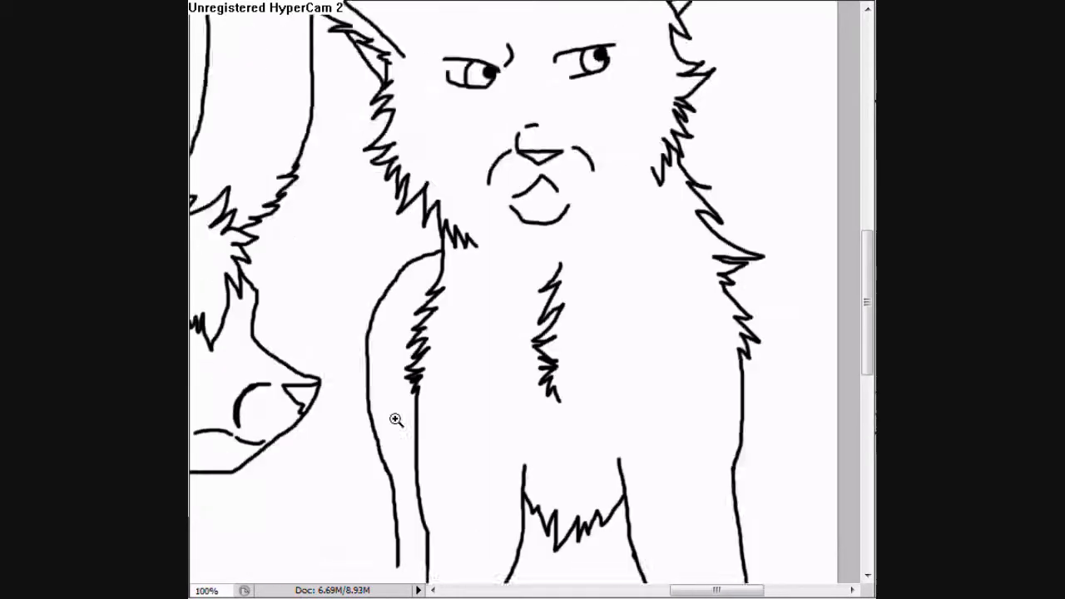
left_click(286, 385)
scroll(555, 420, "down", 2)
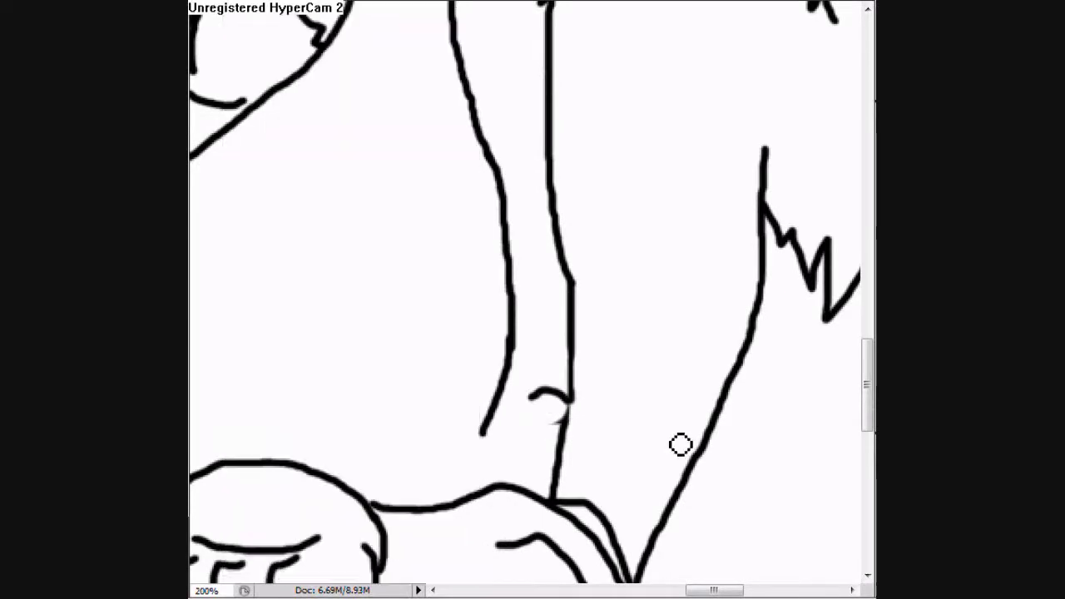
scroll(500, 454, "up", 5)
left_click_drag(539, 106, 354, 259)
key("ctrl+z")
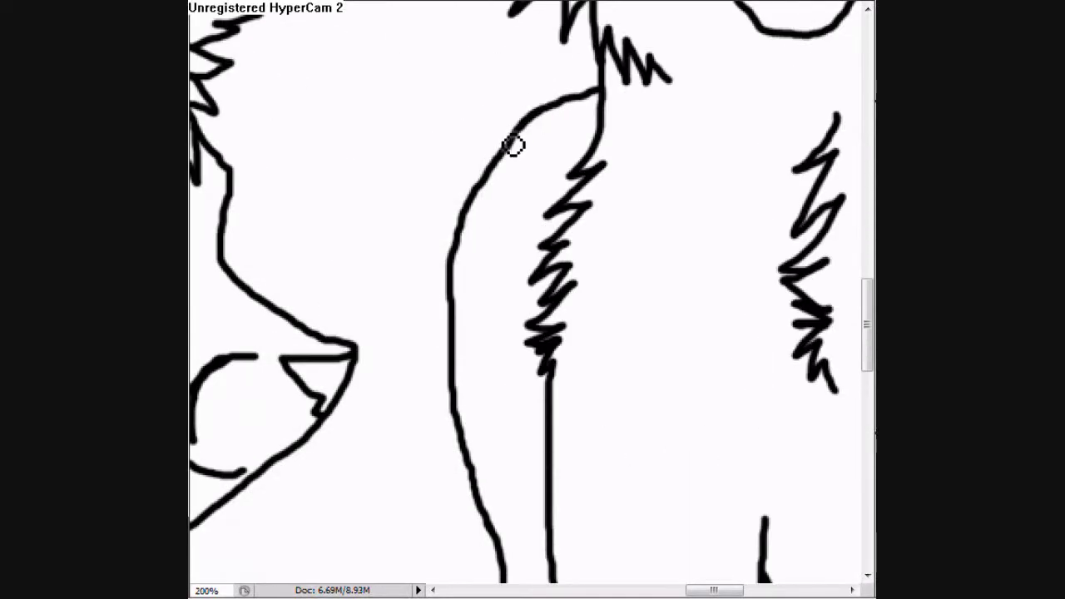
Step: Ink the seated animal's curled tail behind its hind leg and close the underside of the hind paw
left_click_drag(511, 148, 366, 416)
scroll(368, 231, "down", 3)
scroll(369, 230, "up", 3)
mouse_move(747, 9)
left_mouse_down()
mouse_move(687, 270)
mouse_move(694, 411)
mouse_move(837, 325)
left_mouse_up()
left_click_drag(837, 325, 541, 486)
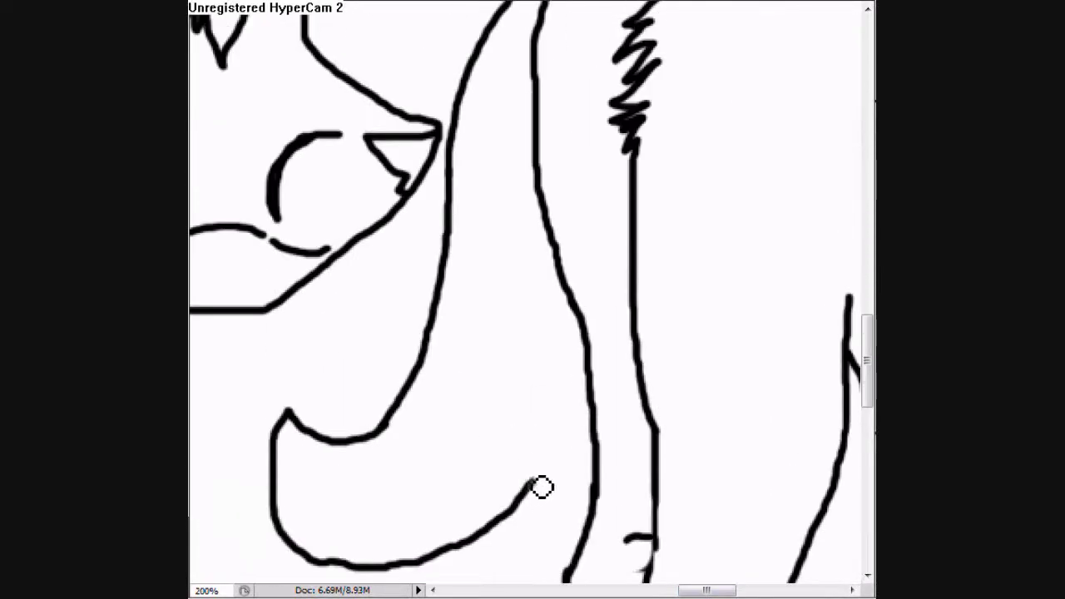
scroll(549, 301, "down", 2)
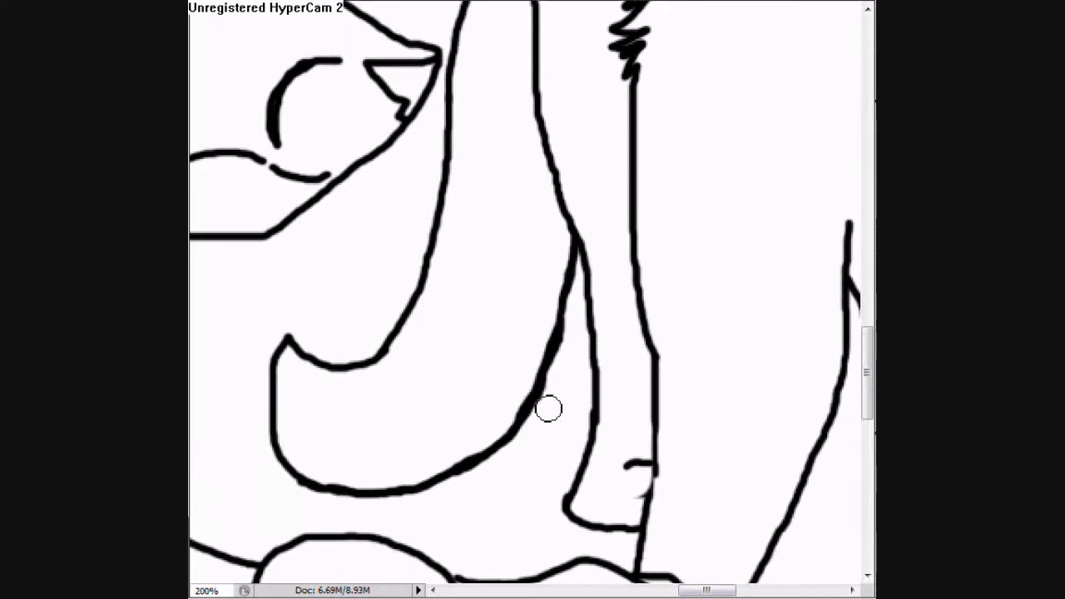
Step: Clean up the seated animal's tail outline and ink the toe curve on its hind paw
scroll(500, 418, "up", 9)
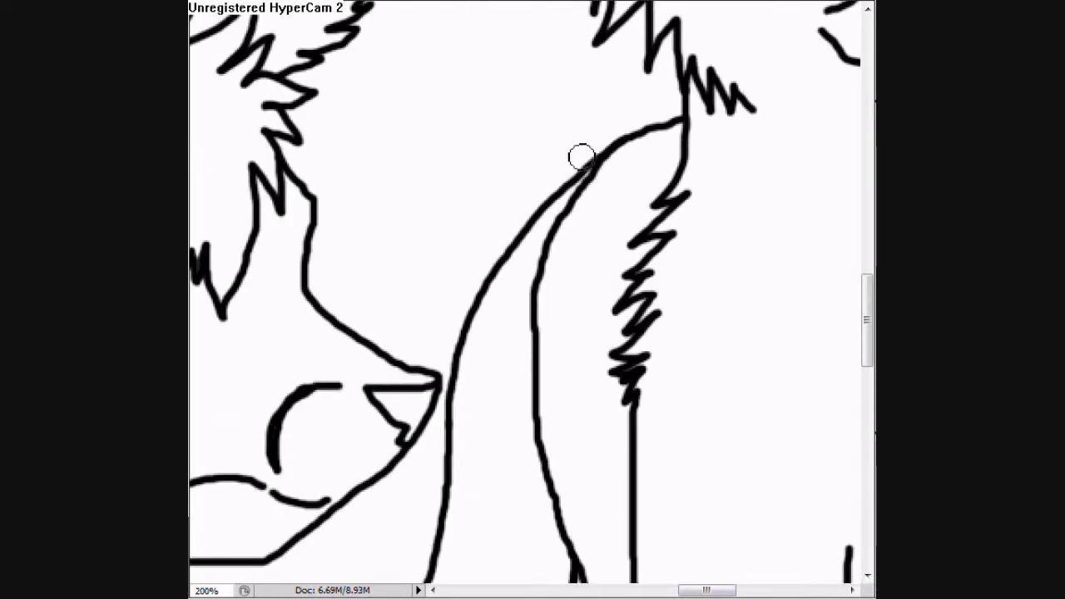
scroll(766, 467, "down", 4)
scroll(766, 468, "up", 6)
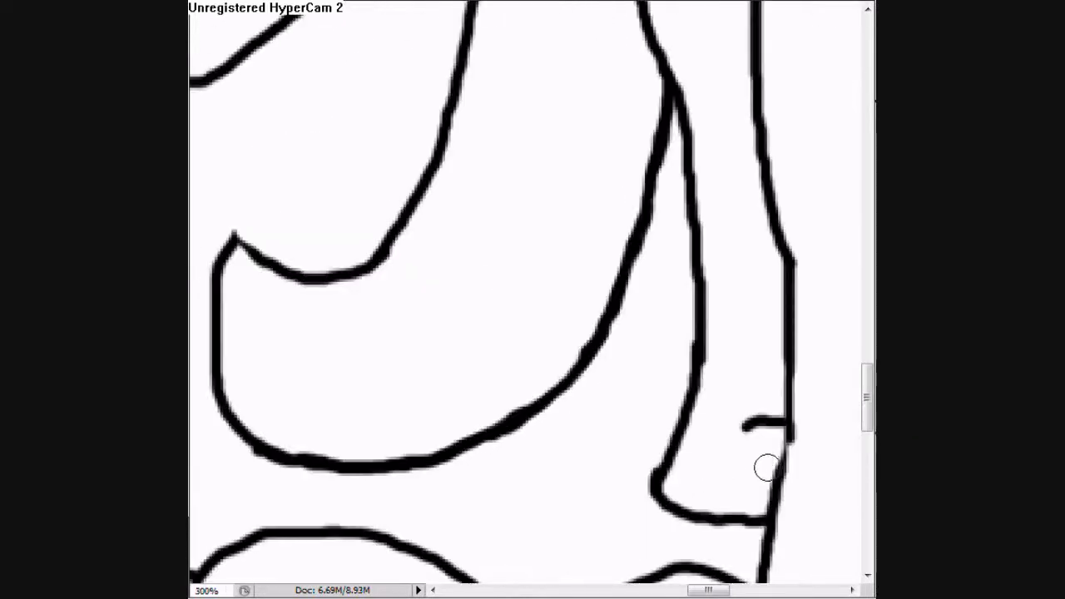
scroll(731, 447, "down", 5)
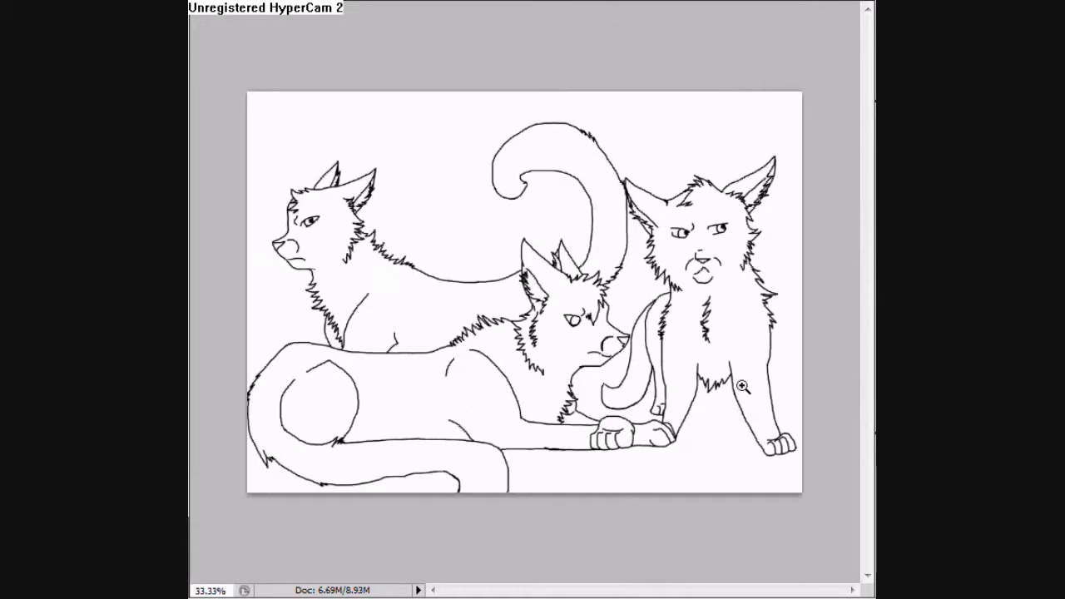
Step: Transform the rear animal's head to make it slightly larger
key("ctrl+t")
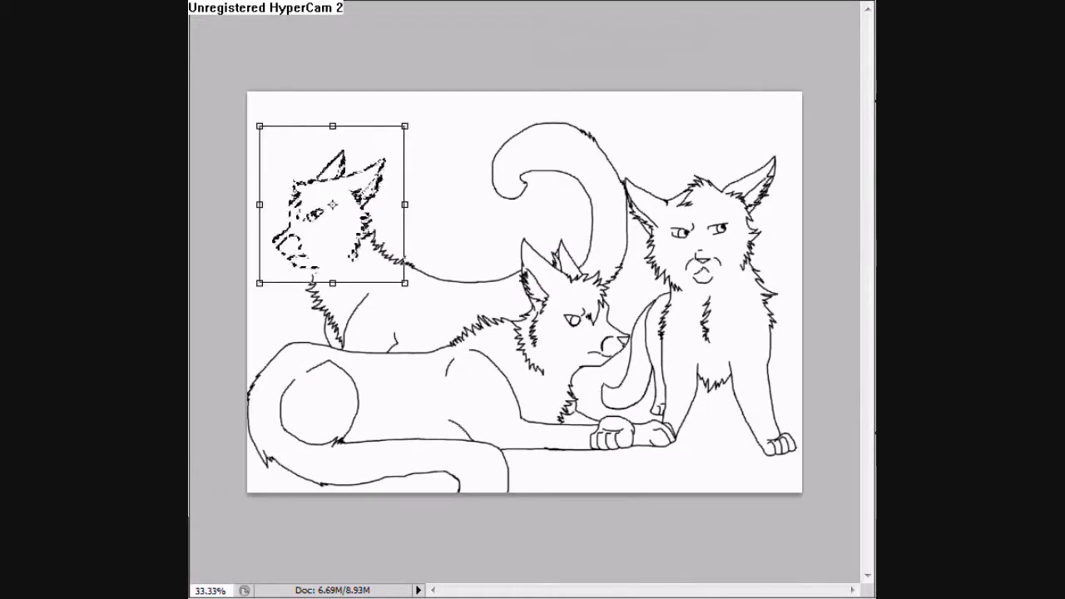
key("Return")
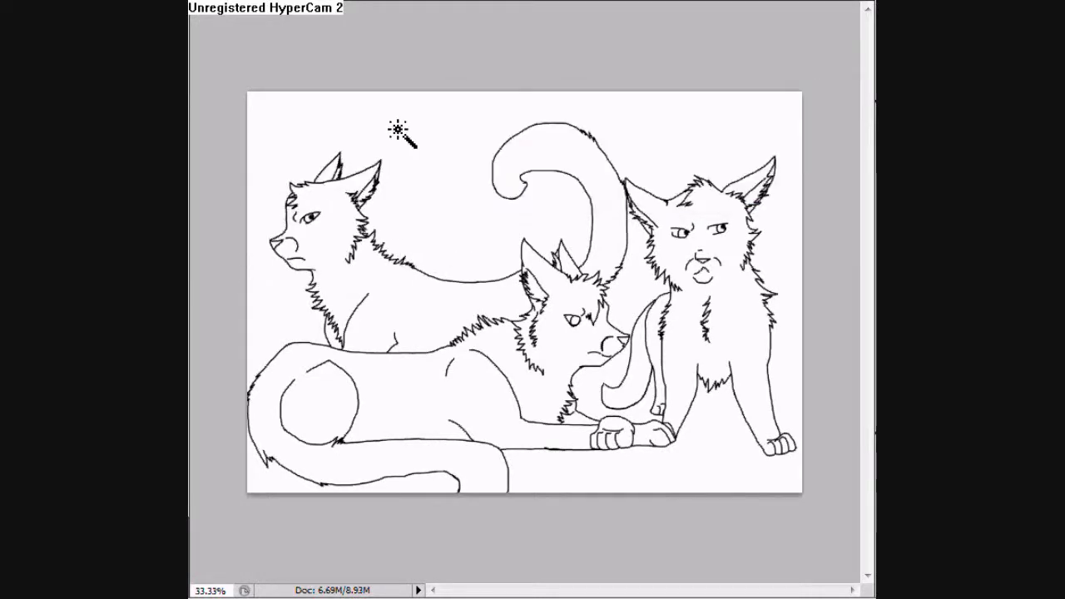
Step: Select the whole seated animal with its tail and scale it up slightly
scroll(644, 308, "up", 1)
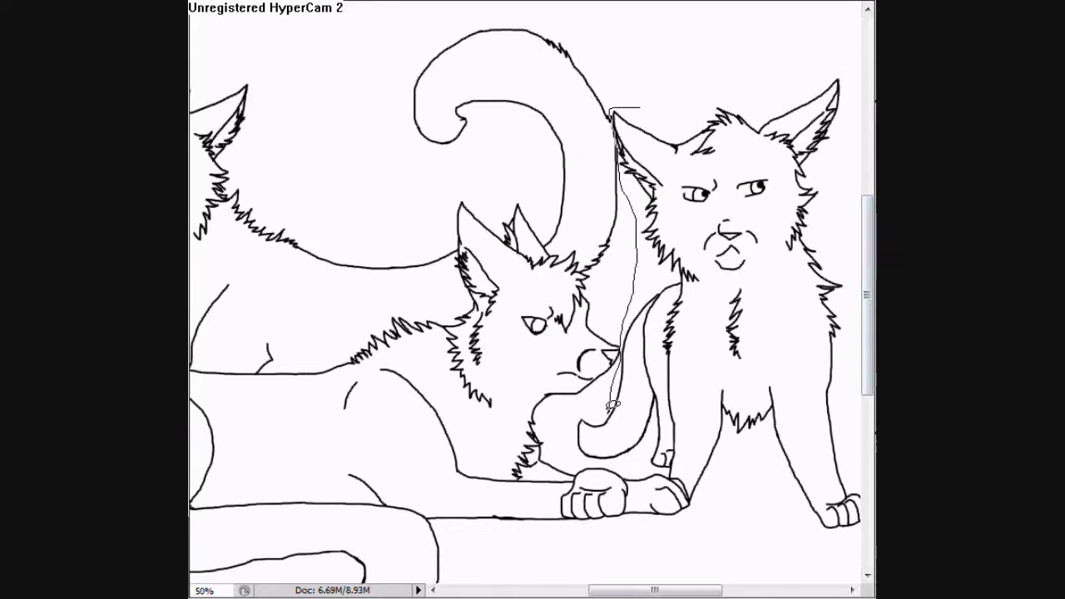
left_click_drag(837, 181, 616, 110)
key("ctrl+t")
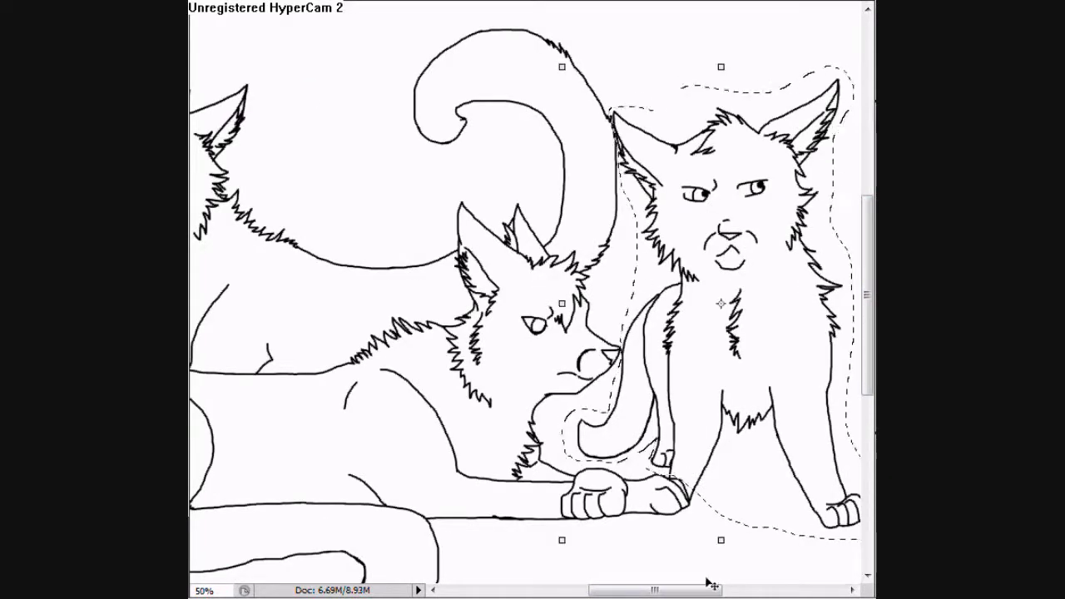
mouse_move(857, 66)
left_mouse_down()
mouse_move(831, 162)
mouse_move(849, 119)
mouse_move(735, 237)
left_mouse_up()
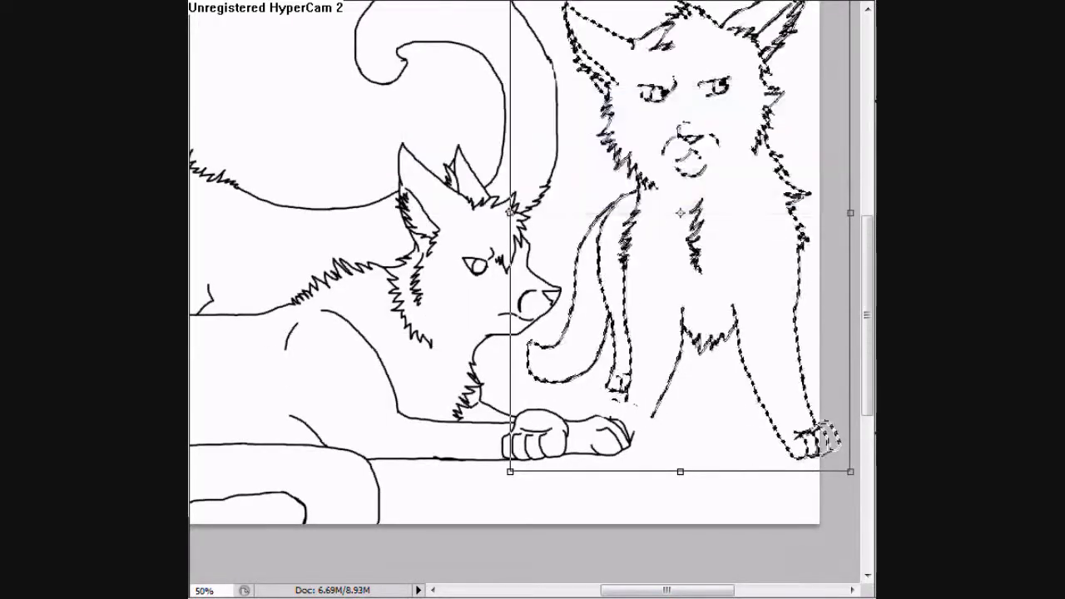
key("Return")
Step: Ink new toes and the bottom edge of the seated animal's front paw beside the lying animal's paw
scroll(522, 376, "up", 4)
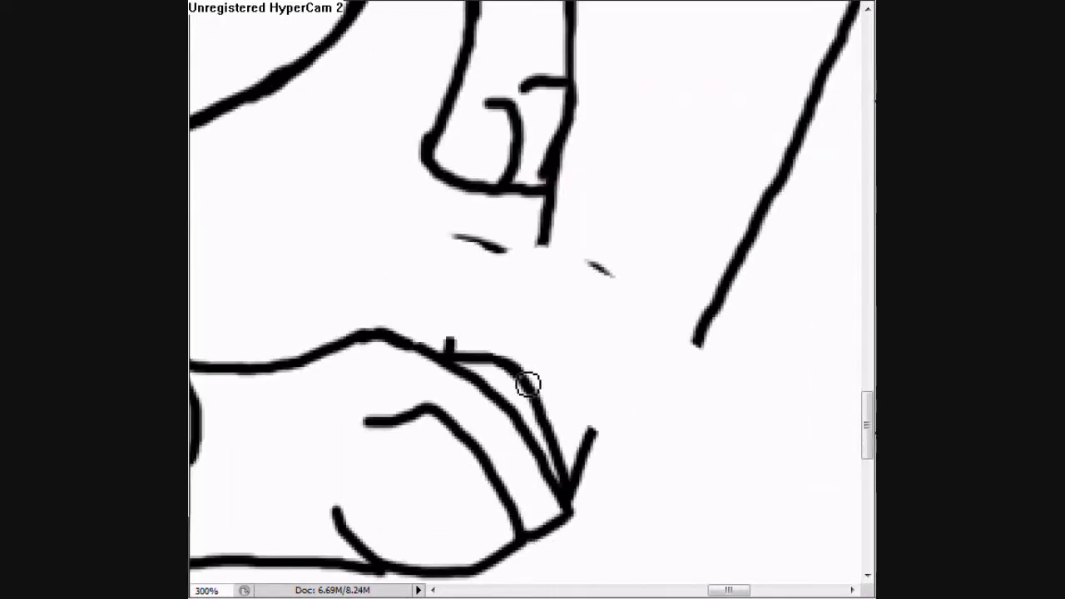
left_click_drag(562, 245, 430, 345)
left_click_drag(524, 355, 536, 373)
left_click_drag(640, 293, 698, 342)
left_click_drag(512, 350, 607, 391)
left_click_drag(615, 306, 640, 297)
Step: Join the seated animal's front leg to the new paw and erase the leftover stray marks around it
scroll(438, 310, "up", 2)
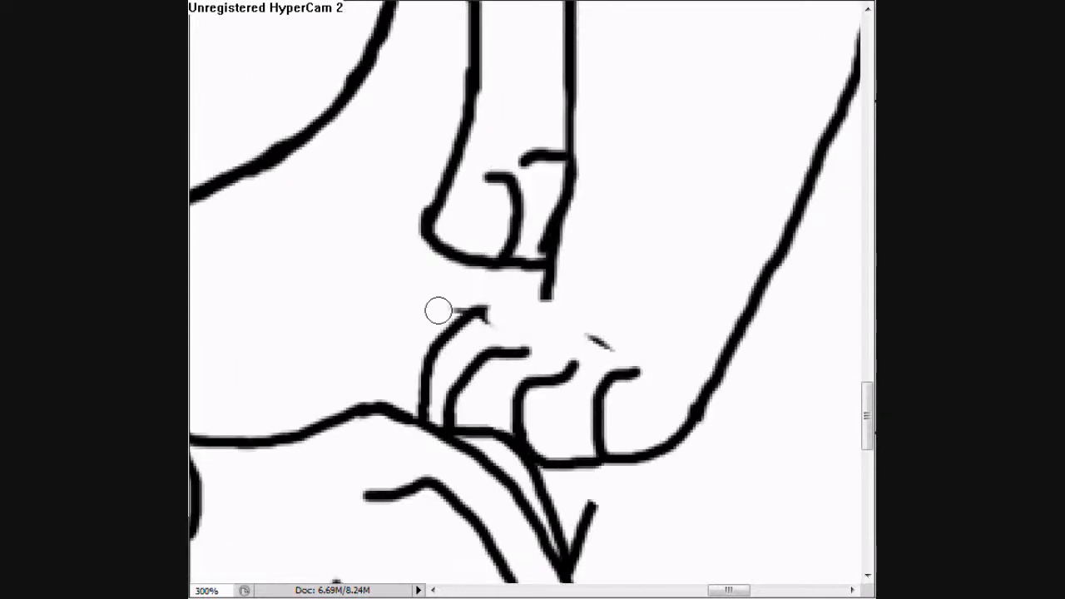
left_click_drag(553, 288, 420, 399)
left_click_drag(516, 358, 592, 342)
scroll(415, 410, "down", 5)
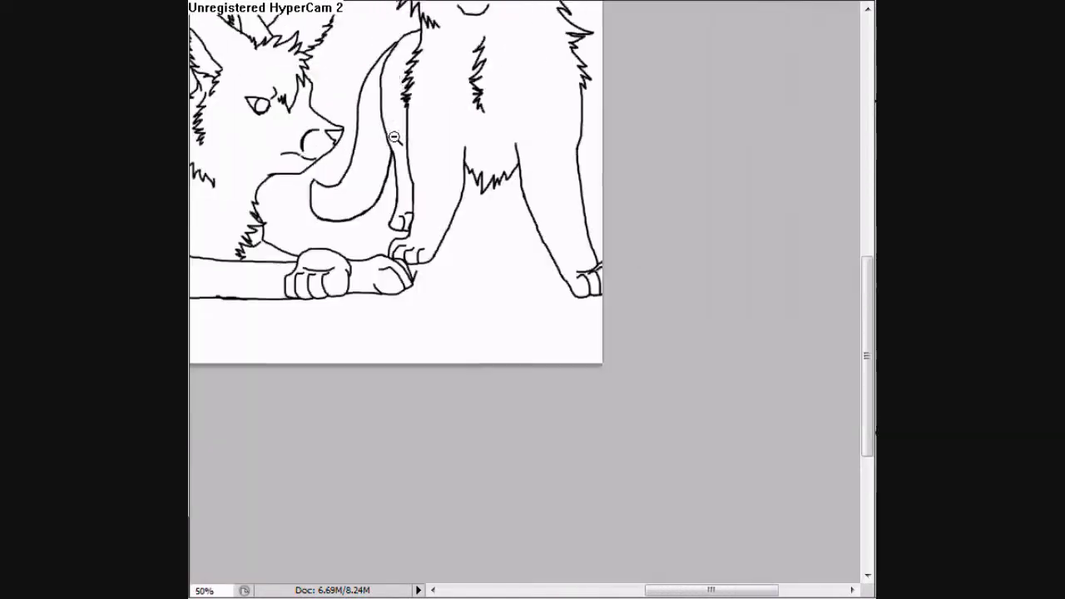
Step: Thin the thick muzzle curve on the lying animal's face with the eraser
scroll(415, 411, "up", 2)
scroll(415, 411, "up", 2)
scroll(544, 117, "down", 4)
scroll(608, 392, "up", 2)
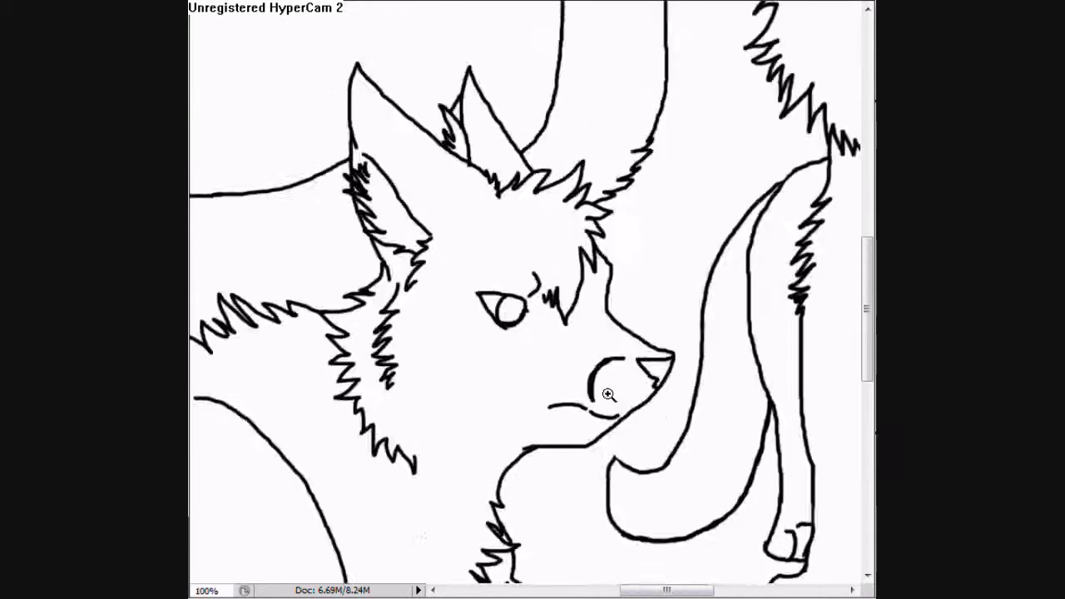
scroll(598, 277, "up", 2)
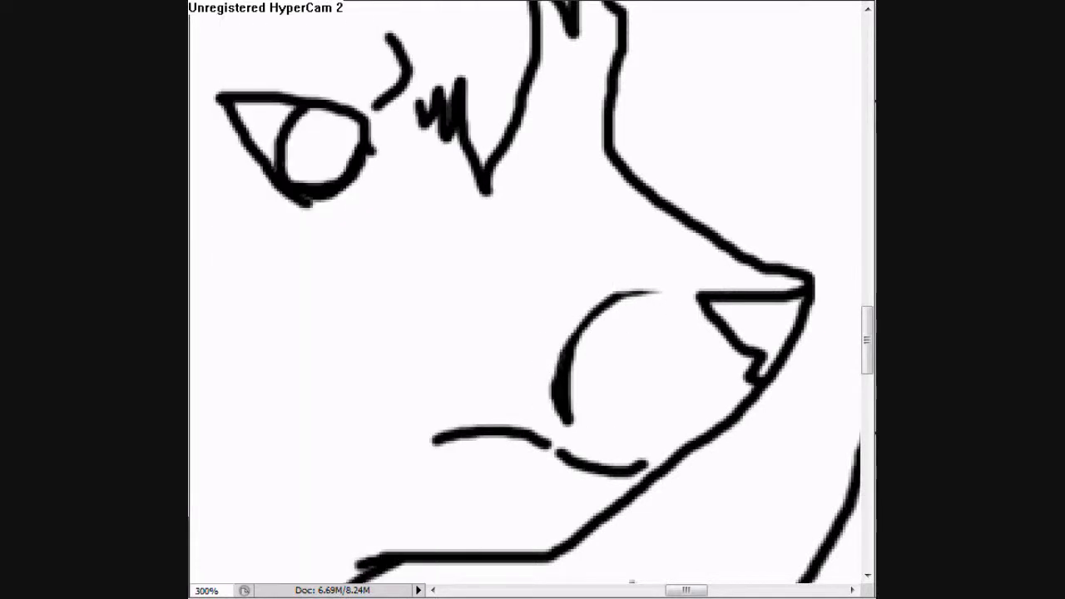
scroll(577, 317, "down", 2)
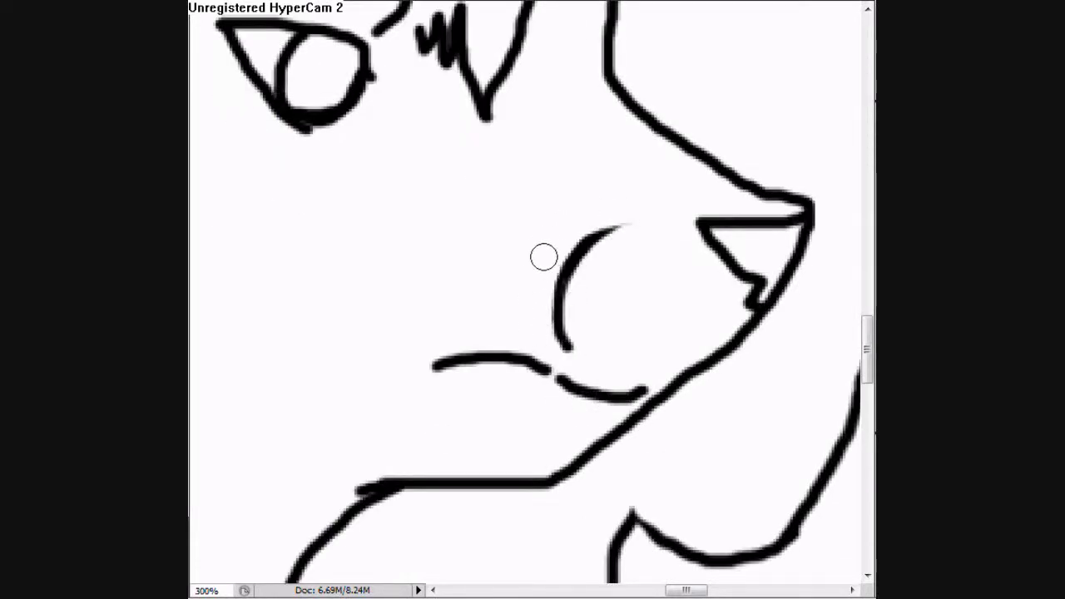
scroll(544, 257, "down", 1)
scroll(667, 244, "down", 1)
Step: Taper the blunt line ends of the lying animal's head fur, neck fur and shoulder with the eraser
scroll(424, 336, "up", 4)
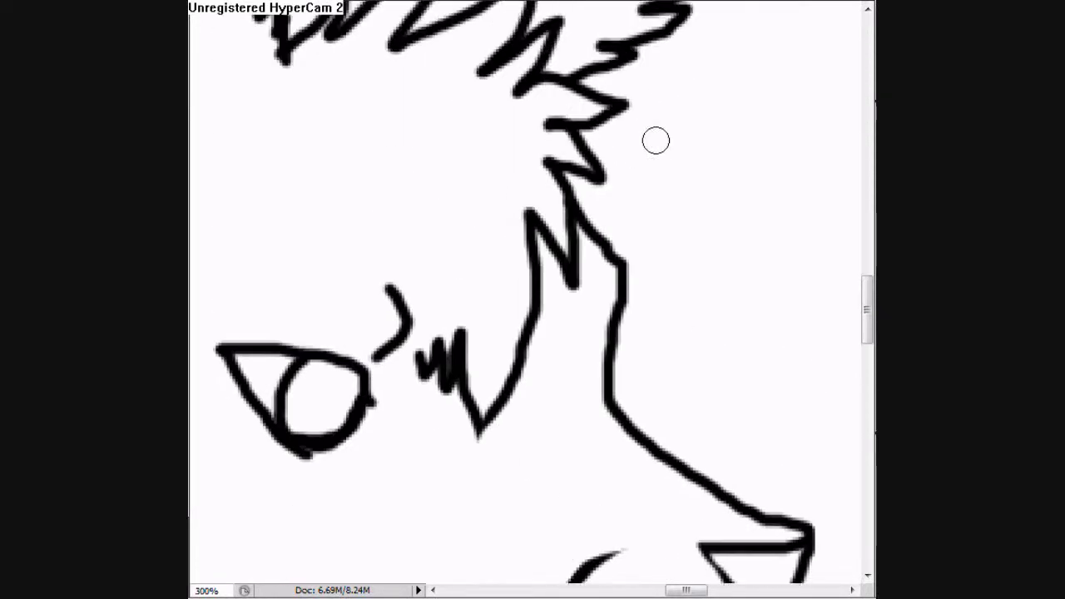
scroll(338, 449, "down", 2)
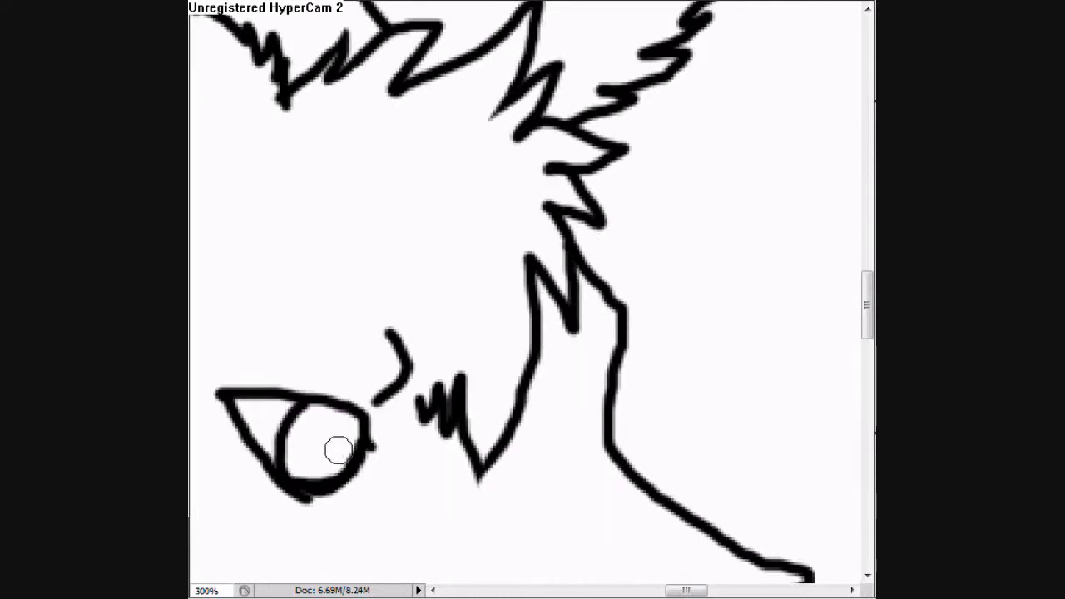
scroll(386, 380, "left", 1)
scroll(471, 363, "down", 4)
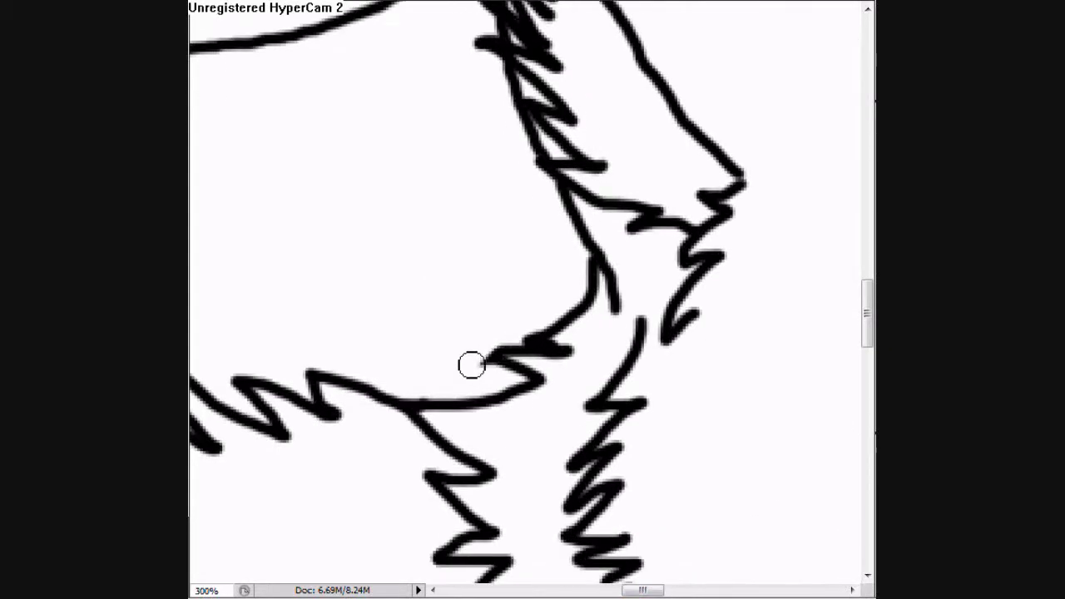
scroll(472, 191, "left", 1)
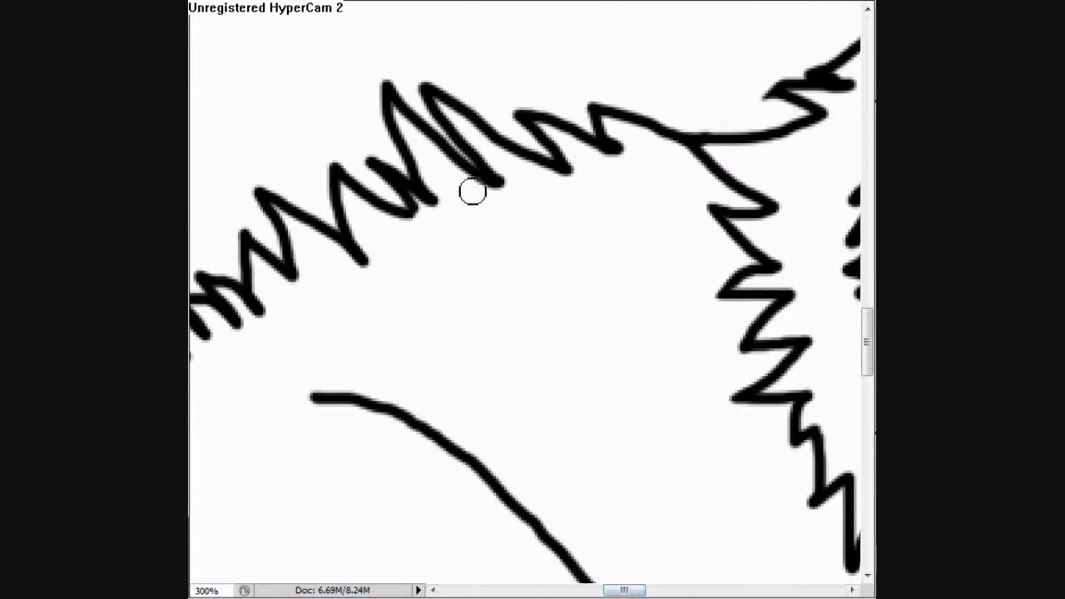
scroll(696, 340, "left", 1)
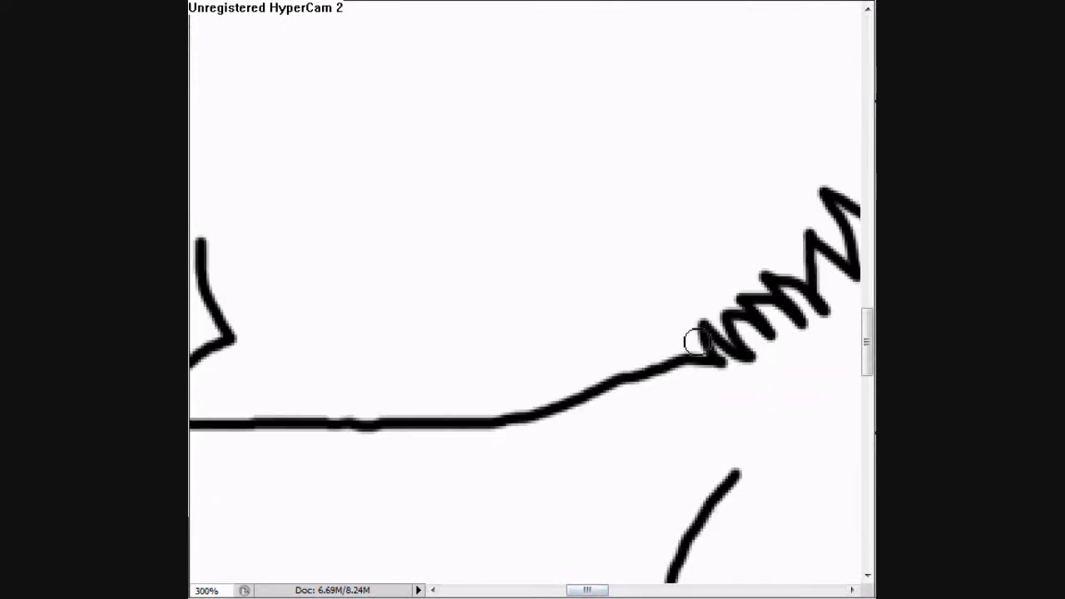
scroll(696, 341, "down", 3)
scroll(721, 288, "down", 5)
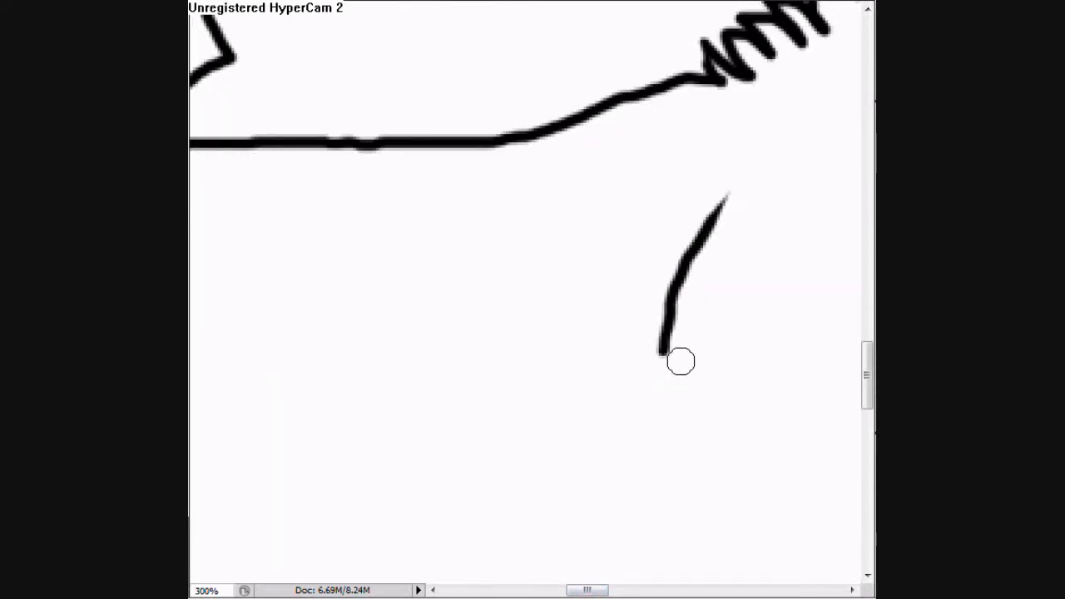
Step: Thin the line ends of the standing animal's muzzle, ear and neck fur with the eraser
scroll(701, 296, "left", 1)
scroll(701, 296, "up", 8)
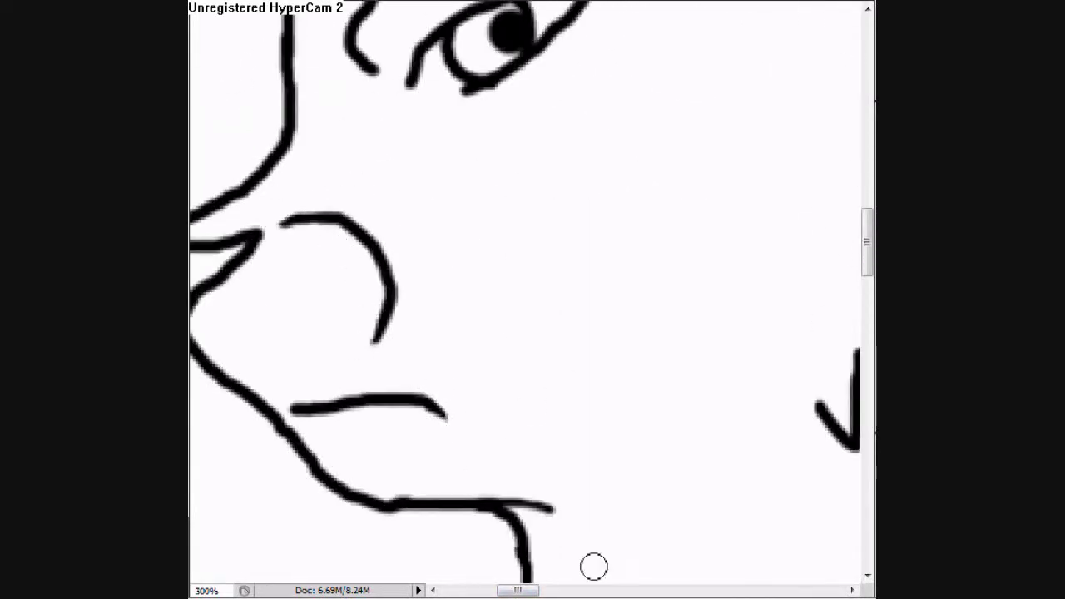
scroll(437, 154, "right", 1)
scroll(437, 154, "up", 4)
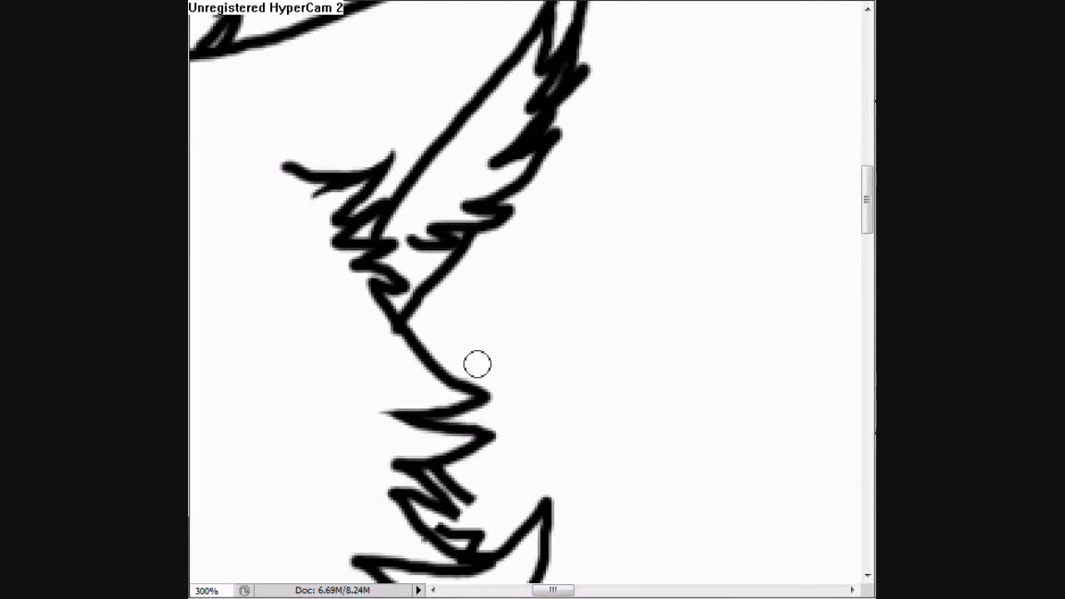
scroll(476, 363, "down", 3)
scroll(640, 472, "down", 4)
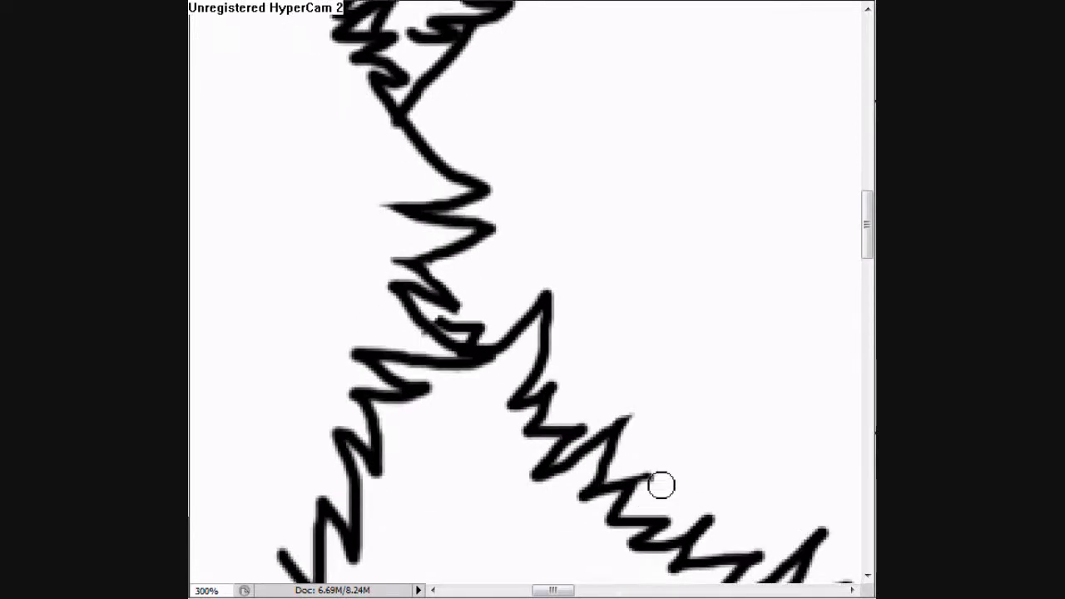
Step: Taper the line ends of the seated animal's cheek fur, muzzle and mouth with the eraser
scroll(596, 426, "right", 3)
left_click_drag(567, 591, 738, 590)
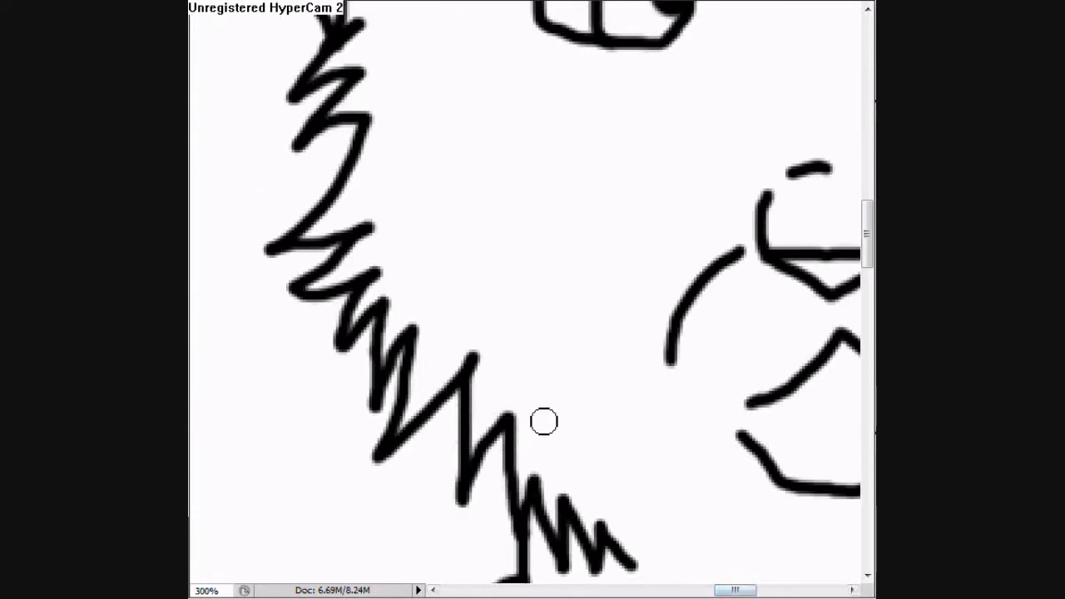
scroll(683, 450, "right", 2)
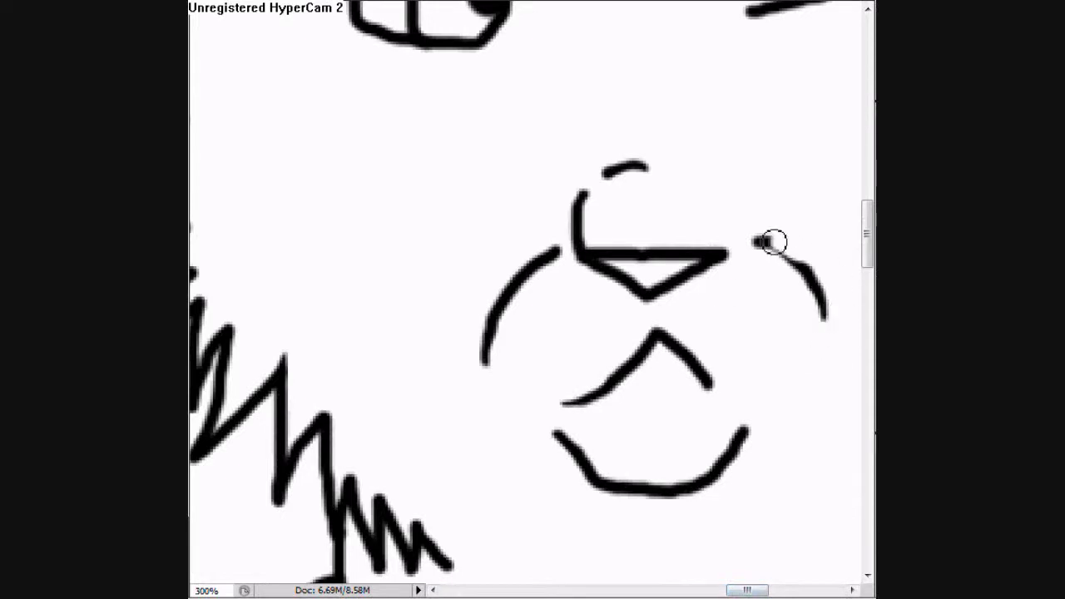
scroll(773, 242, "down", 10)
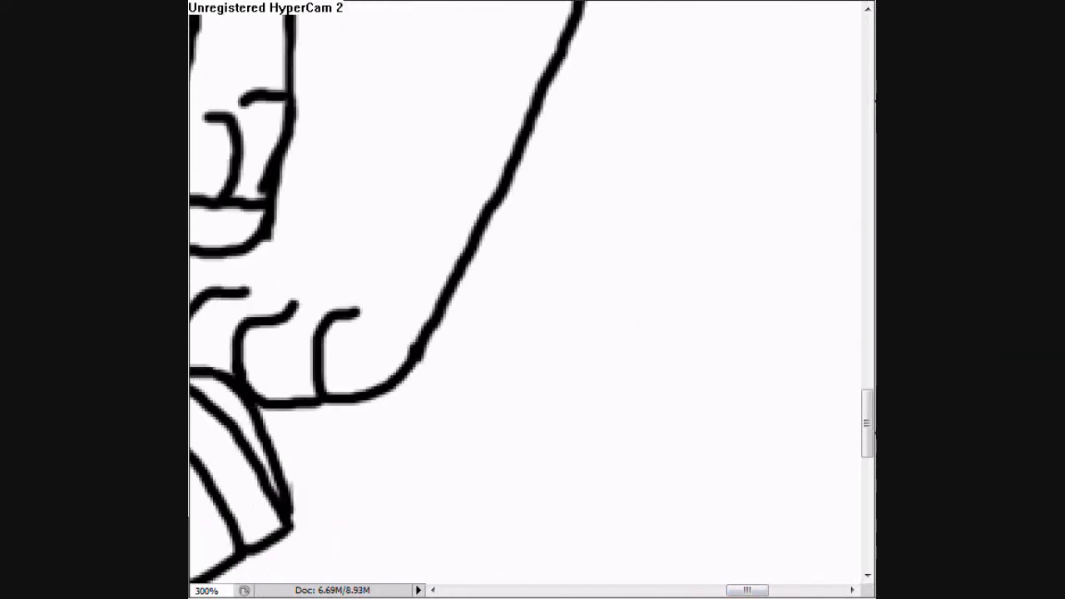
left_click(329, 78, "alt")
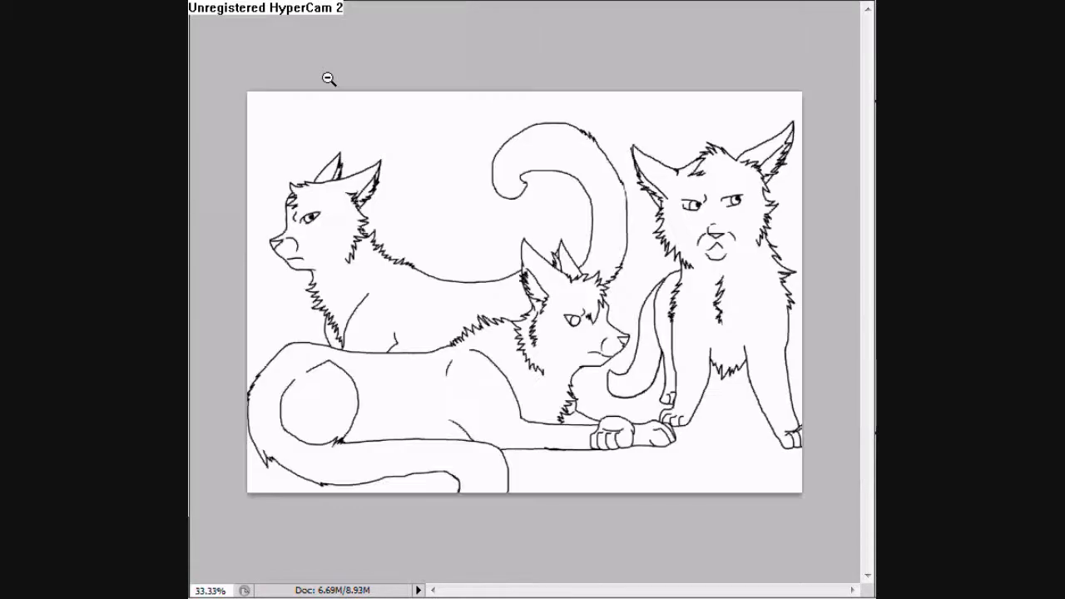
Step: Set the foreground colour to light blue-grey b0bcc3 and paint a loose base coat over the whole lying animal
left_click(246, 472)
left_click(409, 136)
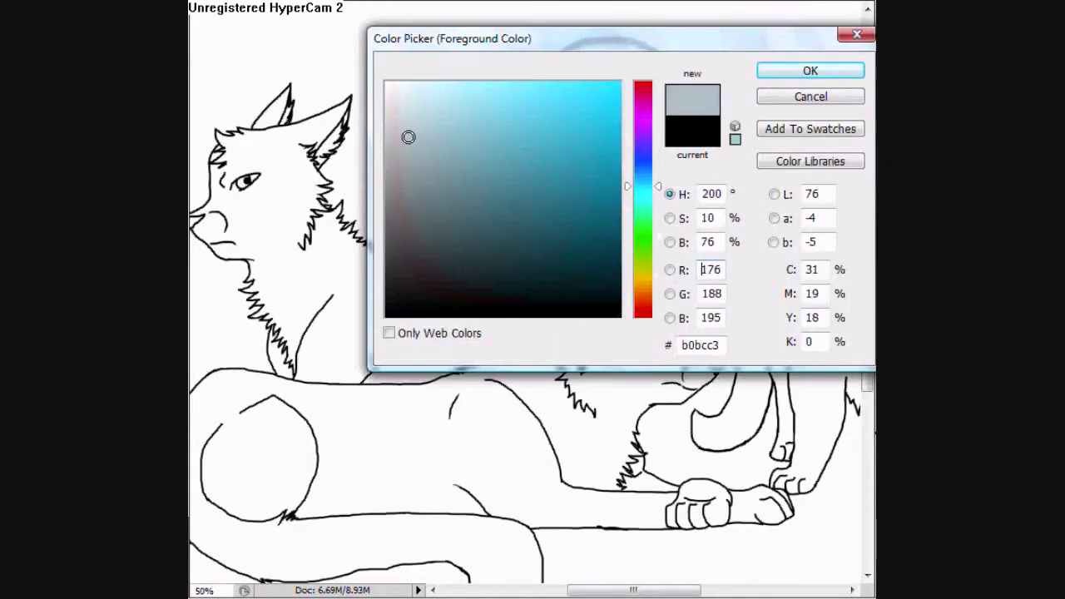
left_click(780, 73)
mouse_move(582, 233)
left_mouse_down()
mouse_move(599, 349)
mouse_move(707, 432)
left_mouse_up()
scroll(507, 312, "down", 2)
mouse_move(250, 316)
left_mouse_down()
mouse_move(507, 312)
mouse_move(250, 399)
left_mouse_up()
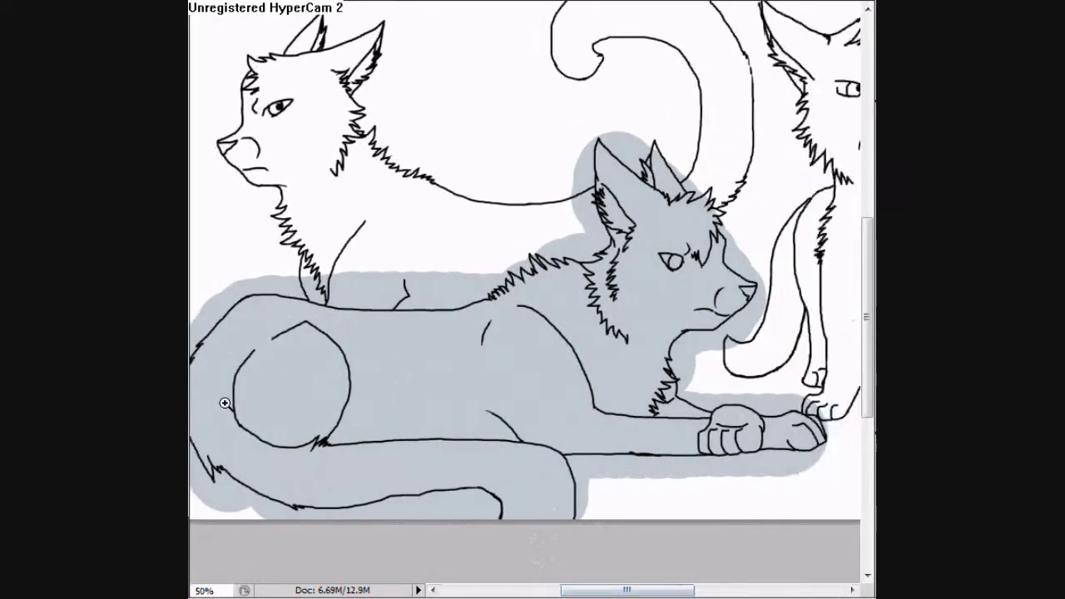
Step: Choose a darker grey and paint a band along the lying animal's back up to its neck fur
key("ctrl+plus")
key("ctrl+plus")
left_click(399, 169)
left_click(810, 71)
scroll(533, 300, "right", 5)
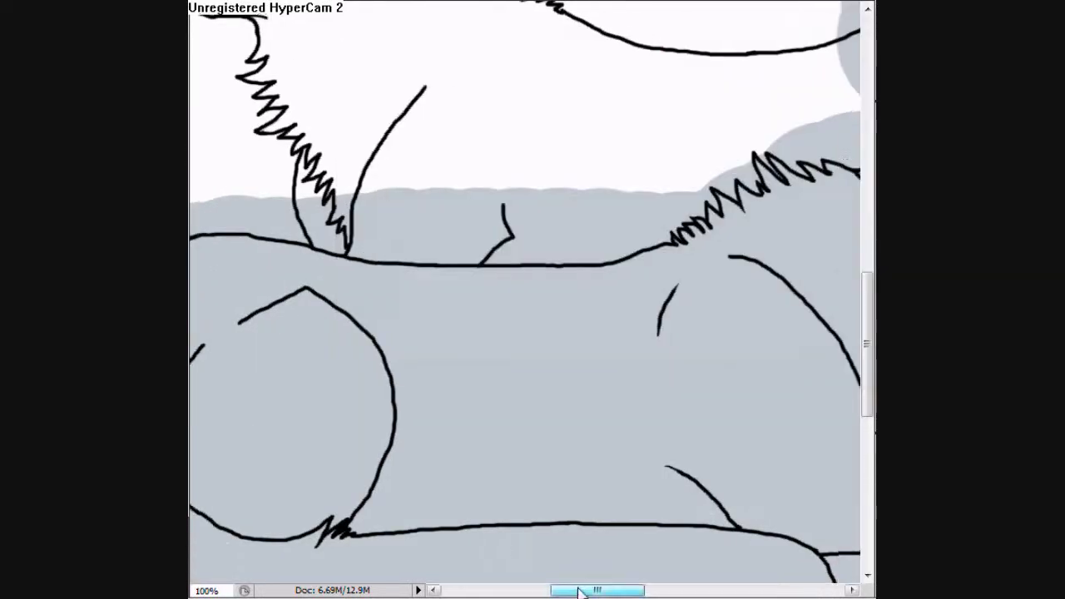
mouse_move(640, 170)
left_mouse_down()
mouse_move(549, 163)
mouse_move(417, 258)
mouse_move(258, 264)
left_mouse_up()
scroll(333, 262, "left", 5)
left_click_drag(449, 259, 191, 250)
scroll(332, 258, "down", 5)
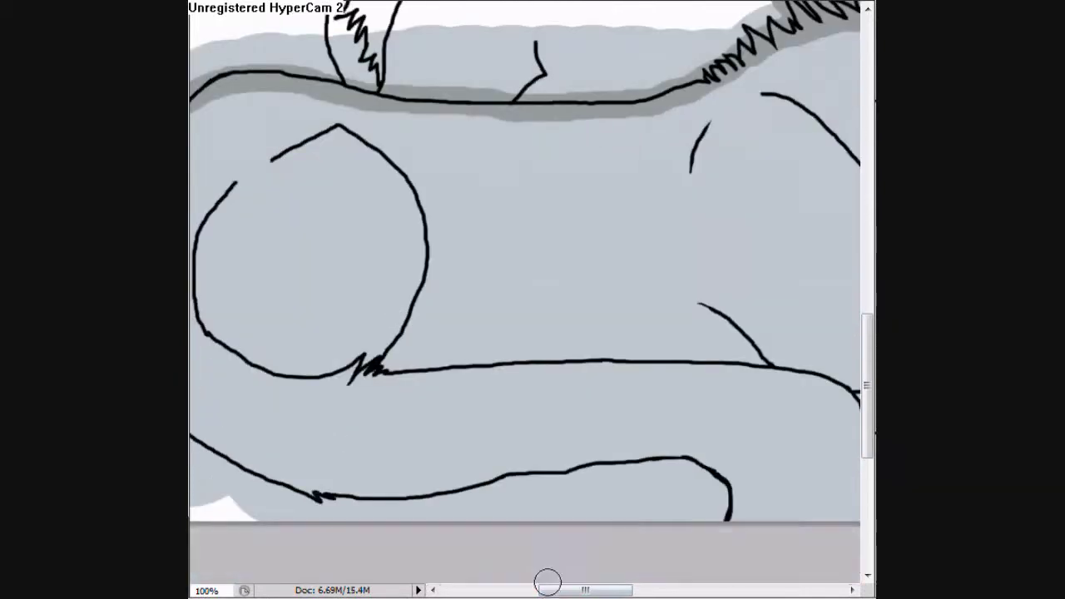
Step: Paint dark grey vertical stripes down the lying animal's flank and short markings on its rump
scroll(374, 333, "up", 2)
scroll(374, 333, "left", 5)
left_click_drag(391, 200, 375, 209)
scroll(466, 233, "right", 5)
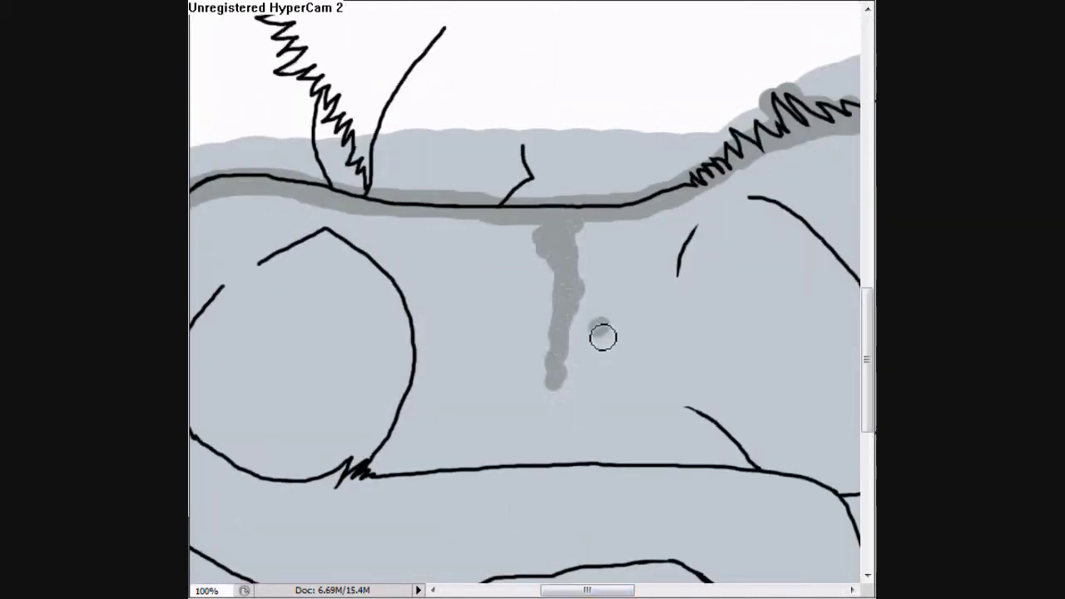
left_click_drag(602, 336, 592, 399)
left_click_drag(466, 223, 460, 304)
mouse_move(654, 222)
left_mouse_down()
mouse_move(651, 259)
mouse_move(650, 241)
left_mouse_up()
scroll(373, 297, "up", 3)
scroll(226, 269, "left", 3)
left_click_drag(291, 268, 341, 310)
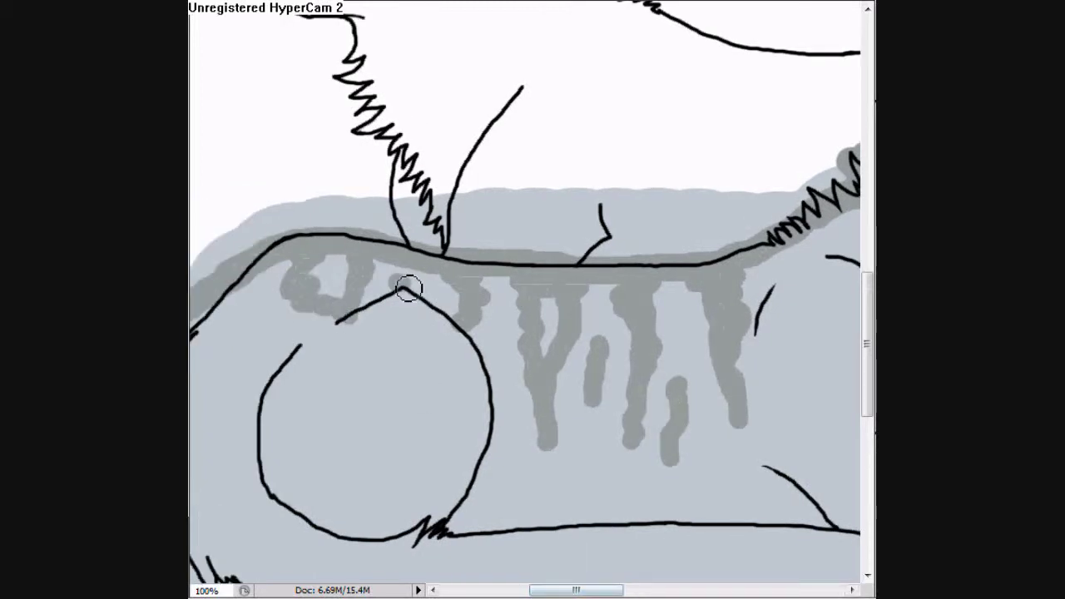
scroll(409, 289, "down", 3)
left_click_drag(506, 298, 518, 360)
Step: Paint dark grey stripes over the lying animal's neck, shoulder and front leg
scroll(524, 106, "right", 10)
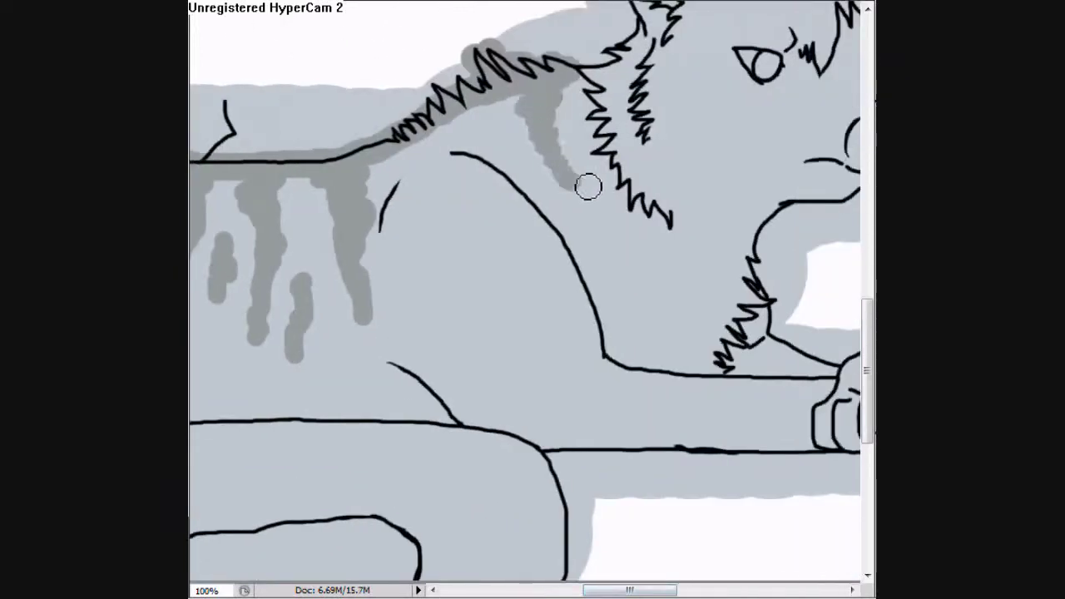
mouse_move(487, 183)
left_mouse_down()
mouse_move(525, 278)
mouse_move(524, 366)
left_mouse_up()
scroll(524, 366, "right", 2)
left_click_drag(524, 362, 531, 422)
scroll(707, 330, "up", 7)
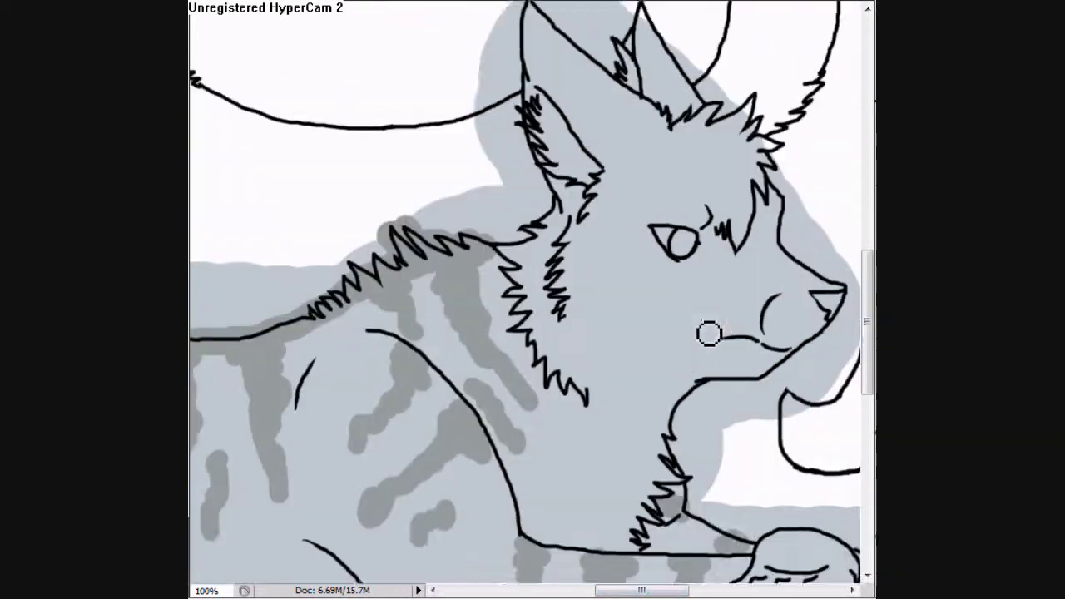
Step: Add dark grey markings to the lying animal's cheek, brow and muzzle, and darken its ear tips
left_click_drag(603, 307, 638, 297)
left_click(657, 278)
scroll(750, 329, "down", 1)
scroll(549, 266, "down", 3)
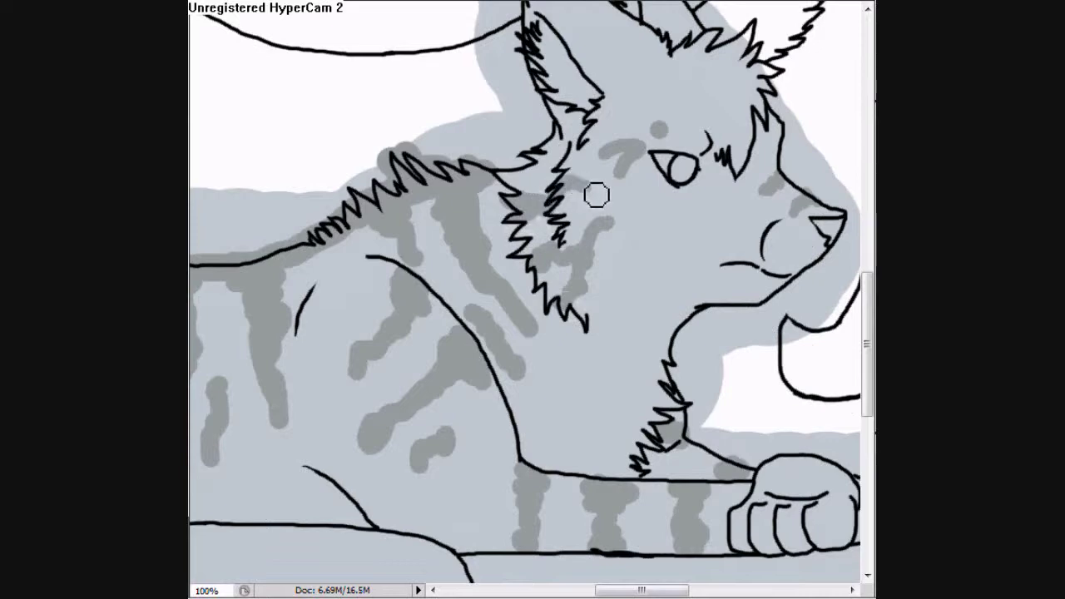
scroll(604, 285, "down", 1)
scroll(541, 94, "up", 5)
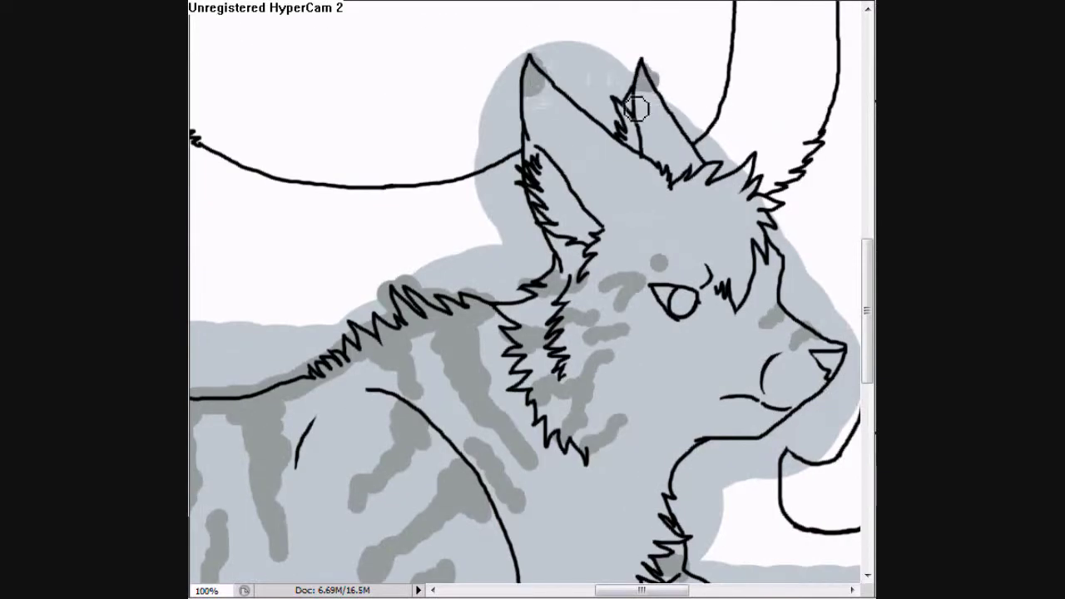
Step: Paint broad dark grey bands across the lying animal's tail from its base towards the tip
scroll(636, 107, "down", 9)
left_click_drag(641, 589, 523, 588)
left_click_drag(458, 250, 532, 280)
mouse_move(465, 350)
left_mouse_down()
mouse_move(532, 385)
mouse_move(574, 333)
left_mouse_up()
left_click_drag(559, 590, 583, 590)
left_click_drag(470, 441, 473, 368)
scroll(494, 433, "right", 3)
mouse_move(494, 468)
left_mouse_down()
mouse_move(530, 369)
mouse_move(623, 453)
left_mouse_up()
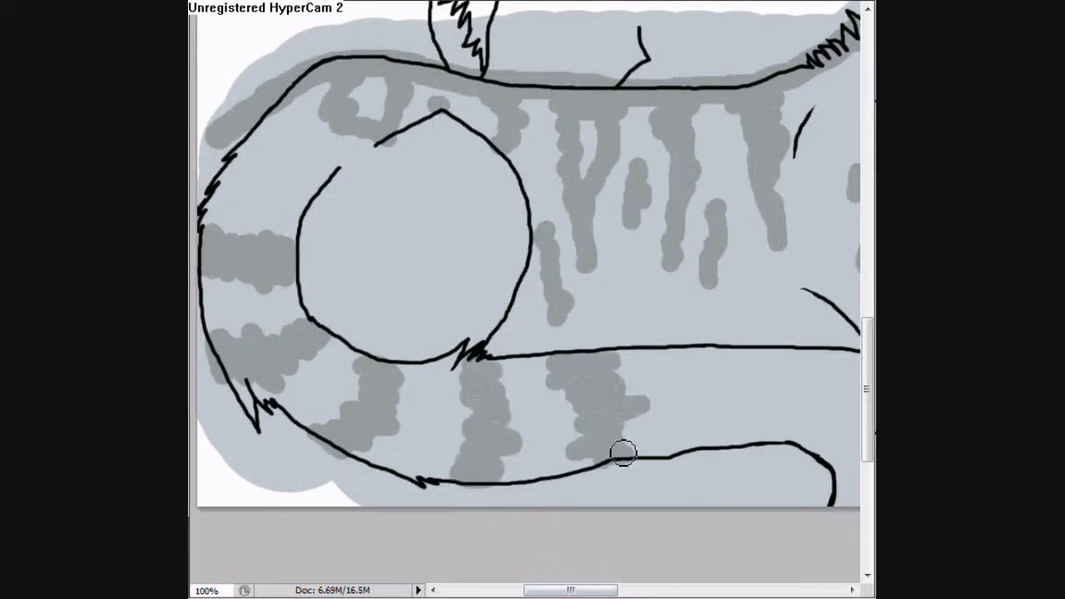
scroll(623, 453, "right", 3)
mouse_move(586, 354)
left_mouse_down()
mouse_move(558, 418)
mouse_move(582, 445)
left_mouse_up()
mouse_move(691, 354)
left_mouse_down()
mouse_move(751, 430)
mouse_move(678, 449)
left_mouse_up()
Step: Paint dark grey stripes across the lying animal's thigh
scroll(790, 508, "down", 1)
scroll(348, 446, "up", 5)
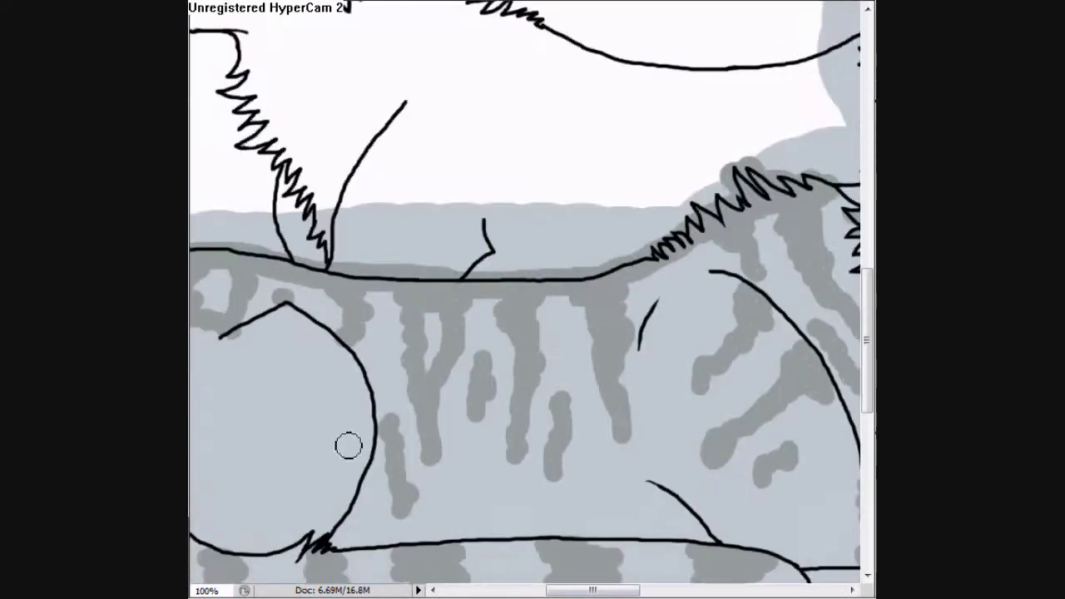
left_click_drag(341, 337, 262, 404)
Step: Choose an off-white colour and paint the lying animal's muzzle, throat and chest up to the chest fur
left_click_drag(592, 590, 640, 590)
key("Return")
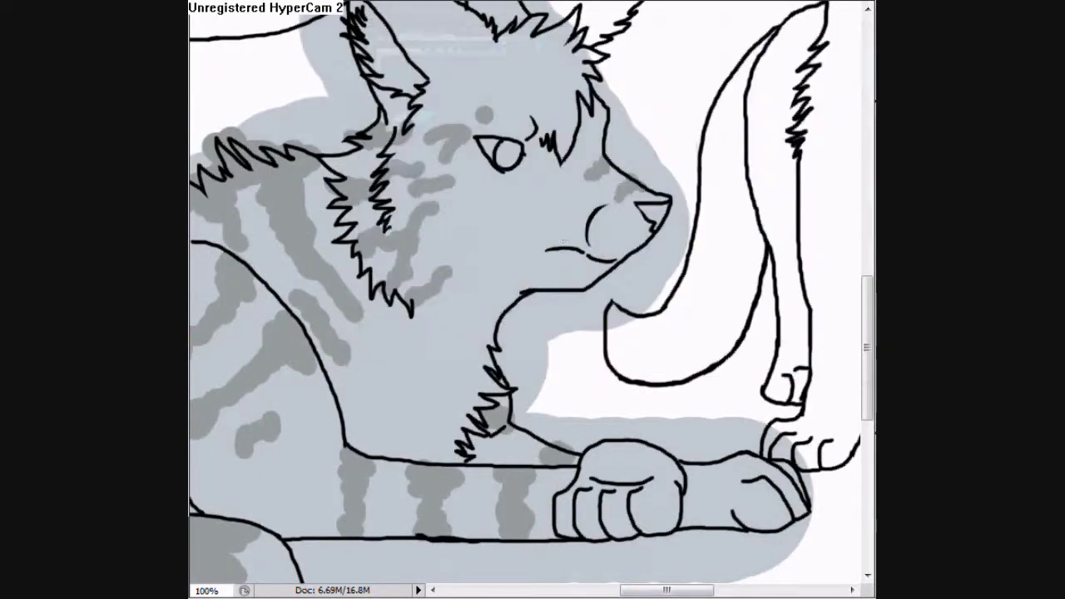
scroll(558, 235, "up", 1)
left_click_drag(744, 214, 452, 274)
scroll(701, 245, "down", 3)
scroll(701, 245, "left", 3)
mouse_move(699, 110)
left_mouse_down()
mouse_move(575, 247)
mouse_move(413, 479)
mouse_move(442, 490)
mouse_move(481, 453)
left_mouse_up()
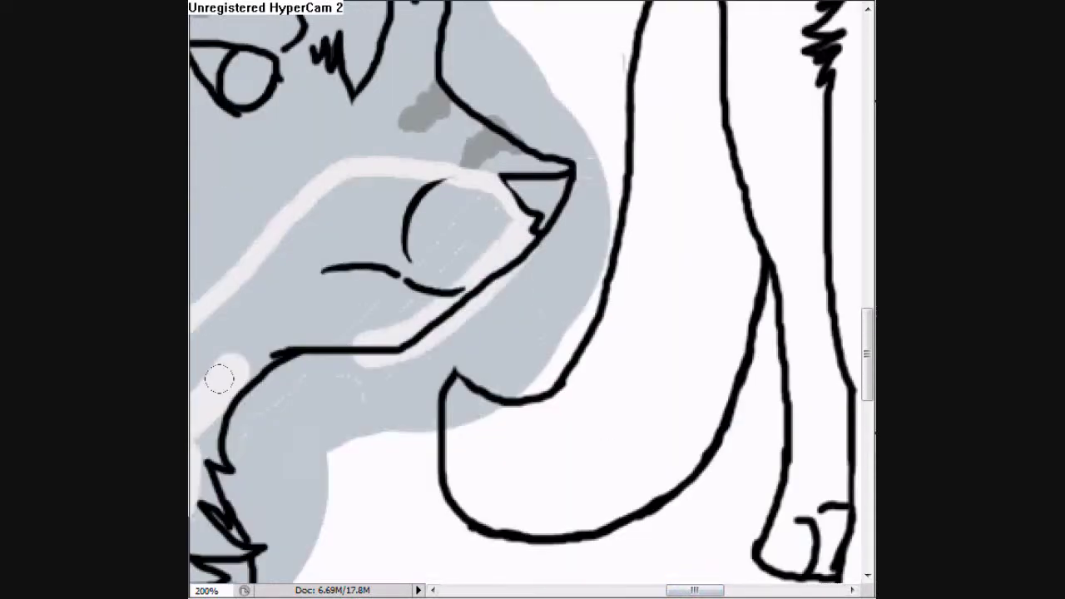
mouse_move(216, 376)
left_mouse_down()
mouse_move(317, 197)
mouse_move(445, 250)
left_mouse_up()
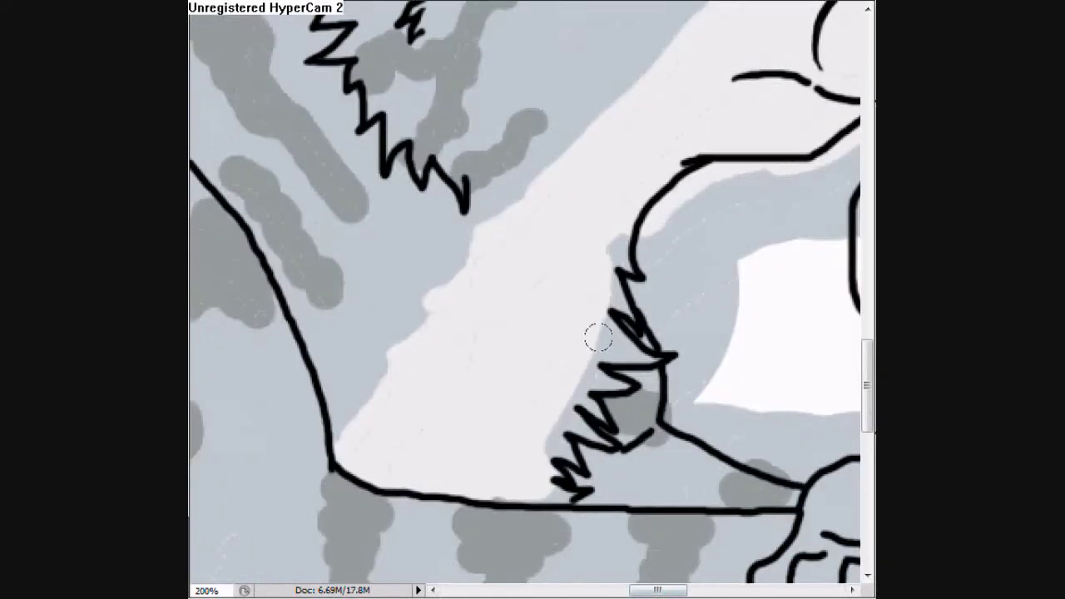
left_click_drag(597, 335, 620, 312)
scroll(516, 431, "down", 3)
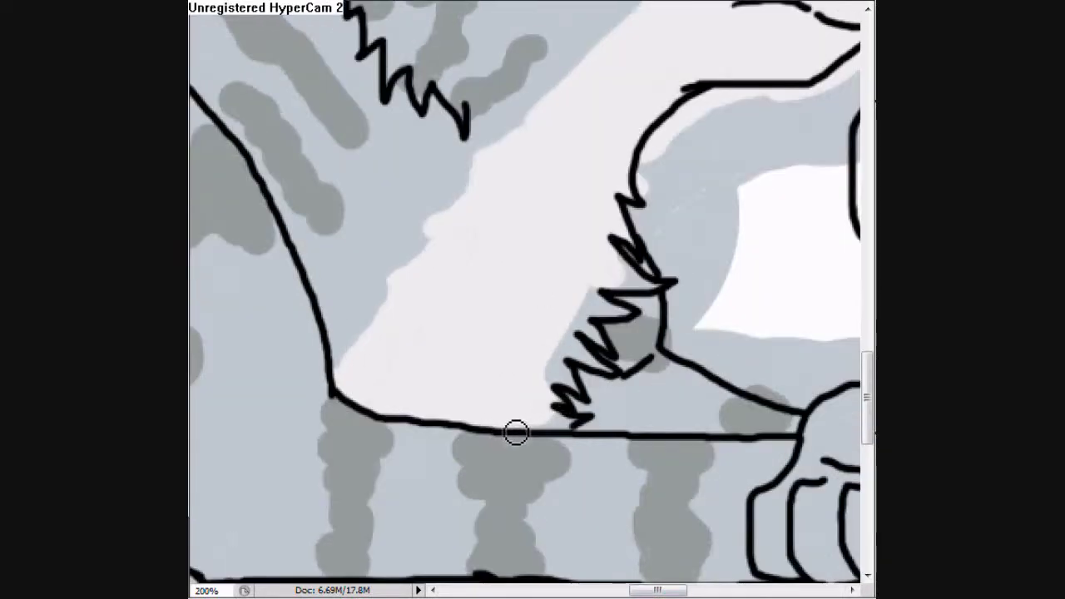
left_click_drag(564, 359, 587, 318)
Step: Paint an off-white belly patch above the tail, between the lying animal's thigh and elbow
scroll(654, 288, "down", 5)
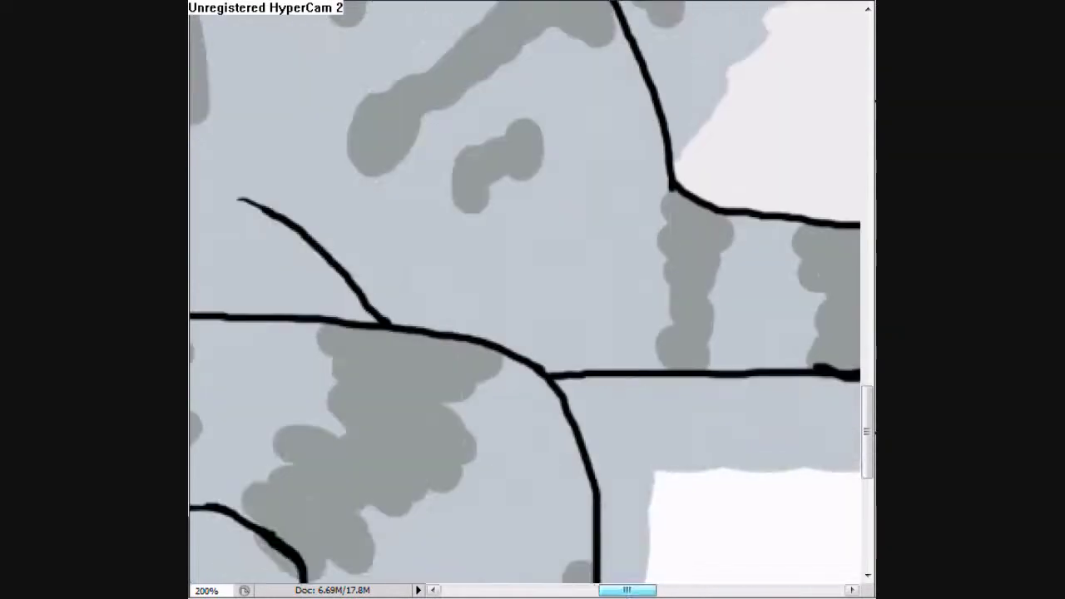
scroll(583, 332, "up", 5)
key("ctrl+minus")
key("ctrl+minus")
left_click(524, 452)
scroll(533, 299, "down", 2)
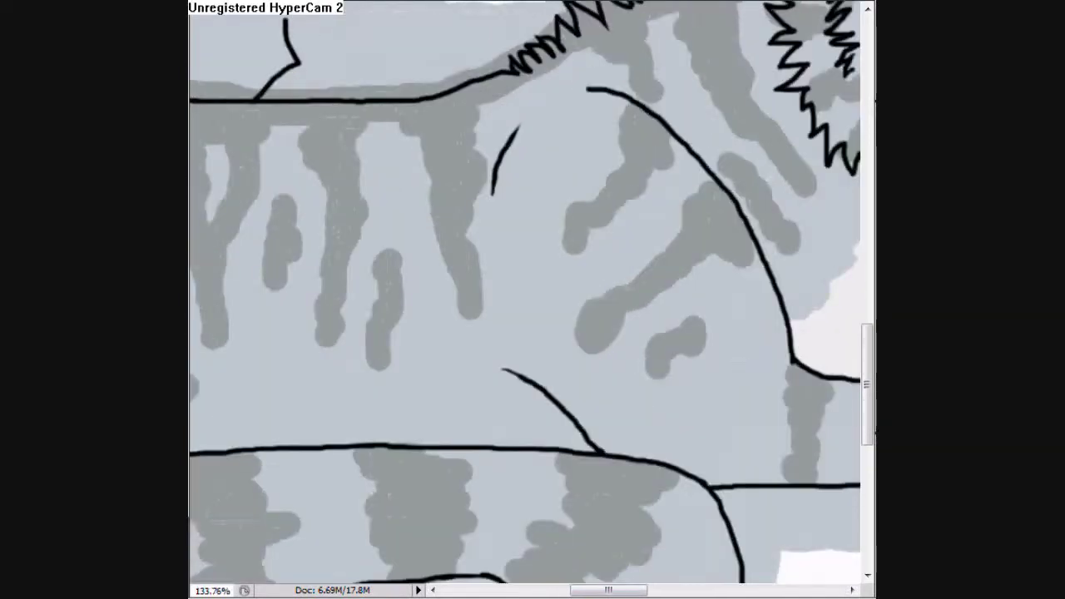
left_click_drag(532, 374, 324, 401)
mouse_move(324, 401)
left_mouse_down()
mouse_move(504, 425)
mouse_move(351, 428)
mouse_move(792, 420)
left_mouse_up()
mouse_move(348, 450)
left_mouse_down()
mouse_move(487, 430)
mouse_move(774, 422)
mouse_move(421, 450)
left_mouse_up()
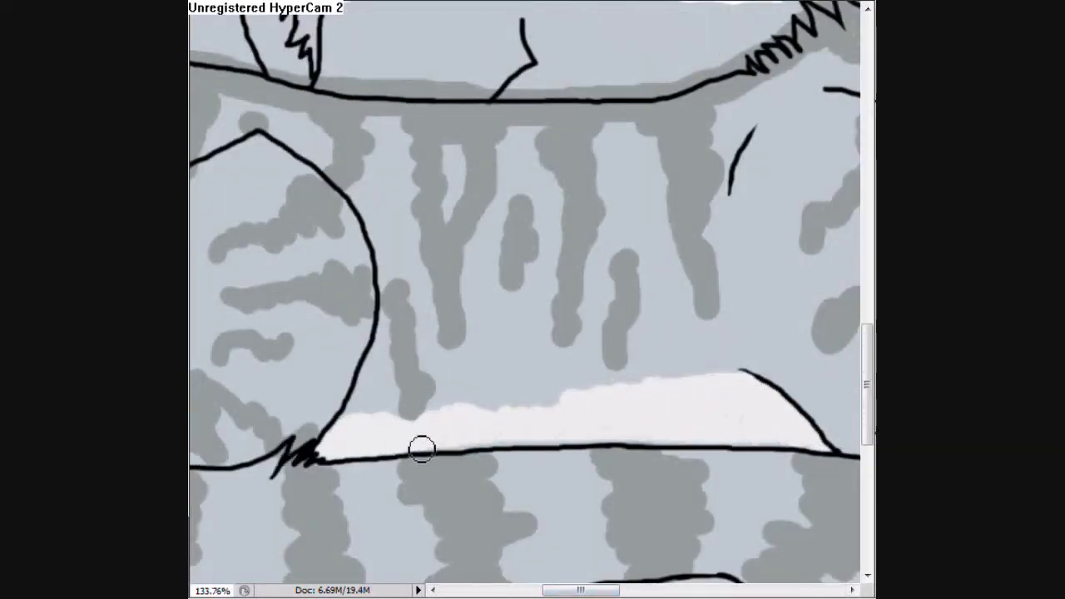
scroll(623, 561, "down", 3)
scroll(623, 561, "right", 5)
mouse_move(574, 341)
left_mouse_down()
mouse_move(516, 302)
mouse_move(309, 295)
mouse_move(362, 380)
mouse_move(291, 349)
mouse_move(409, 373)
mouse_move(420, 315)
left_mouse_up()
Step: Select the area outside the lying animal's outline and clear the grey base colour that spilled over it
key("ctrl+minus")
key("ctrl+minus")
key("ctrl+minus")
key("ctrl+minus")
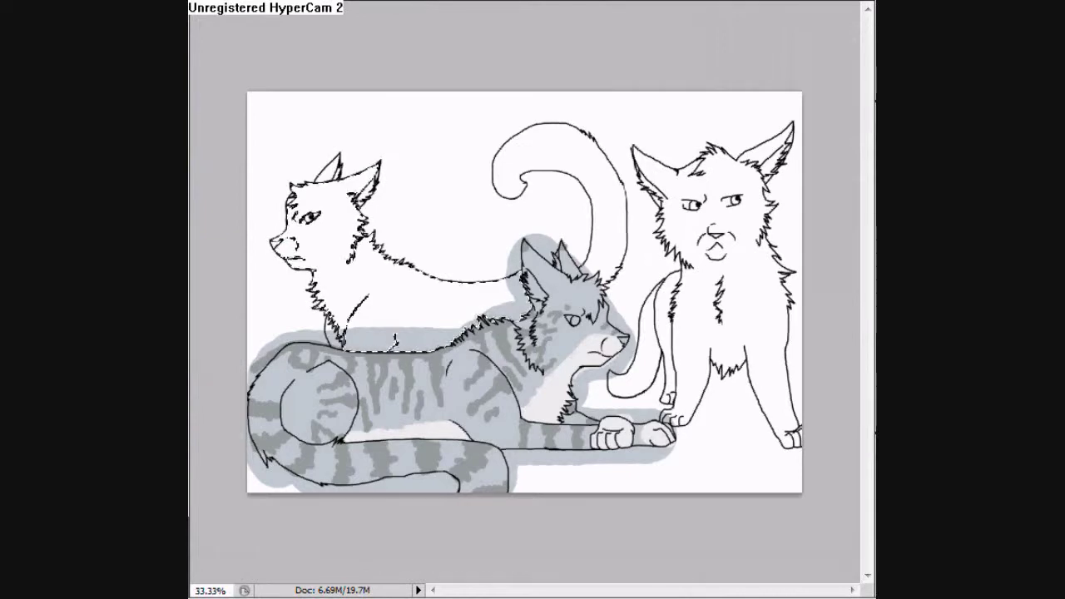
key("w")
left_click(632, 485)
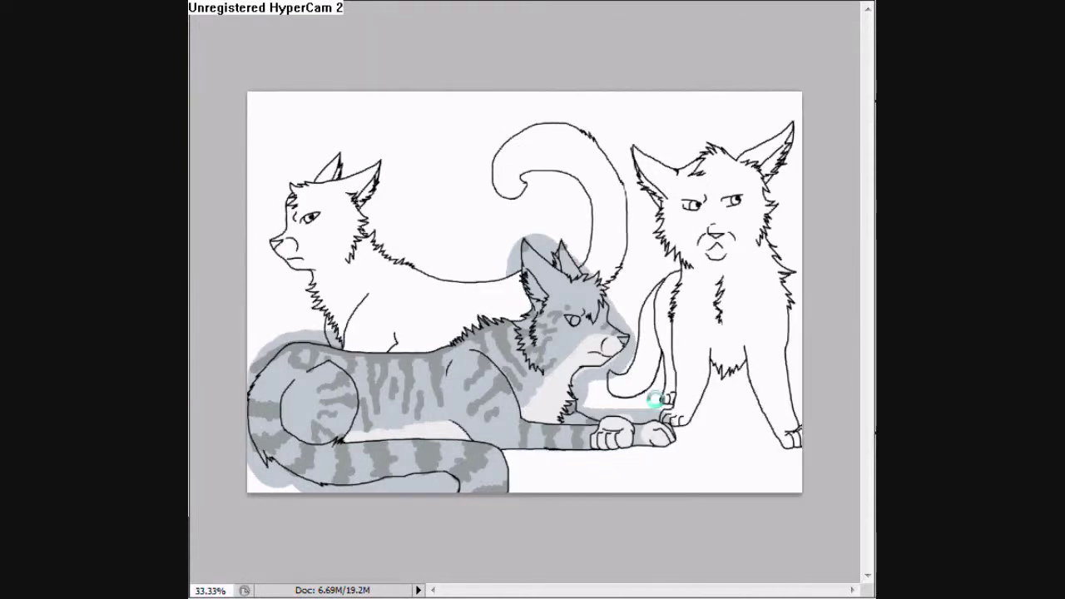
left_click(790, 383)
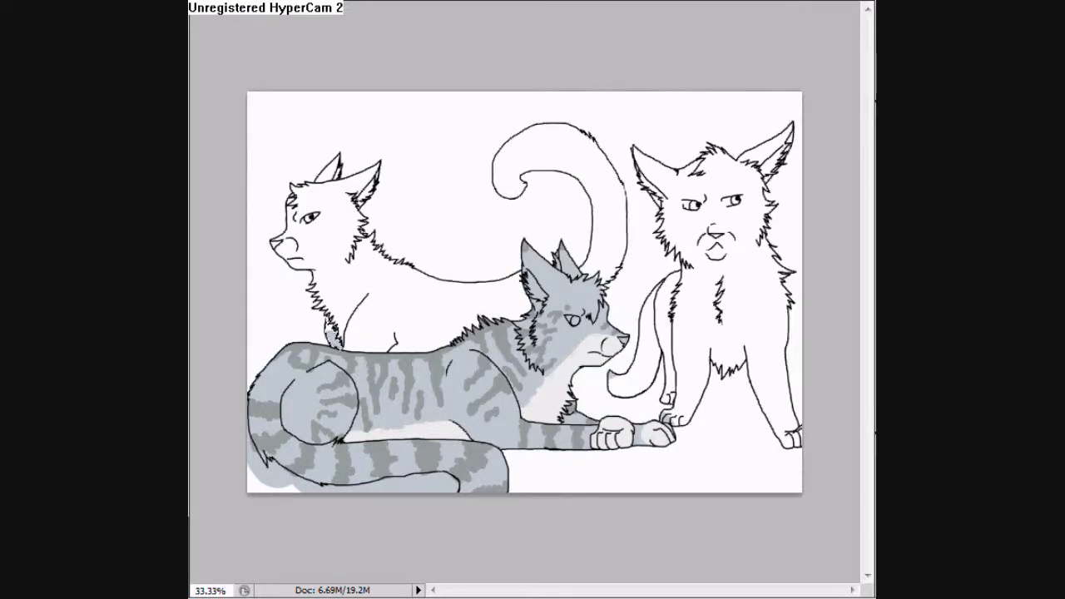
key("ctrl+plus")
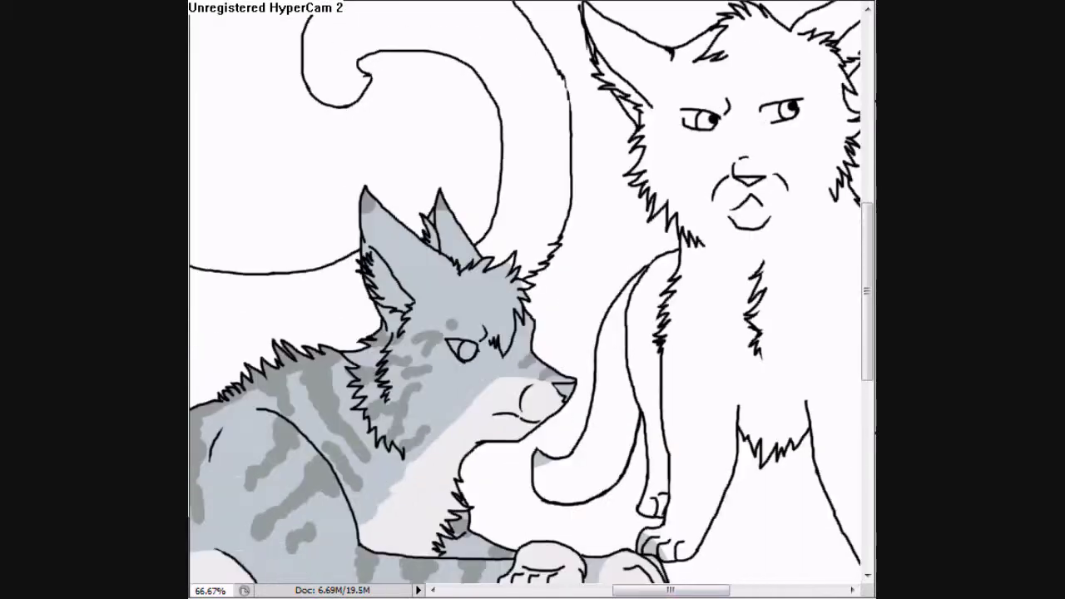
scroll(672, 499, "down", 3)
scroll(672, 499, "right", 3)
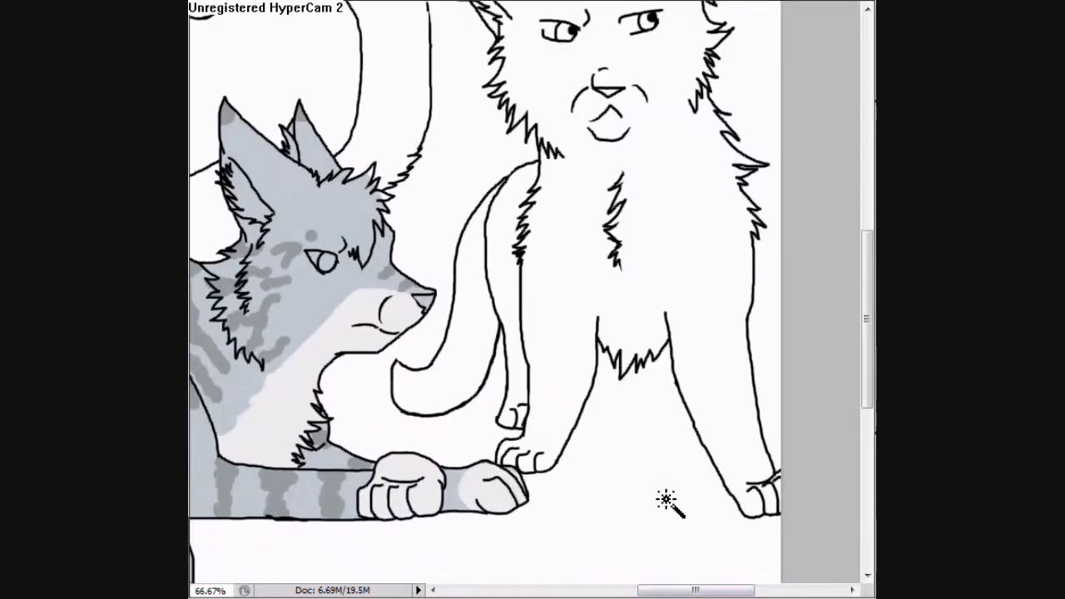
Step: Choose an orange colour and paint the sitting animal's base coat over its head, body, legs and tail
key("ctrl+minus")
left_click(667, 272)
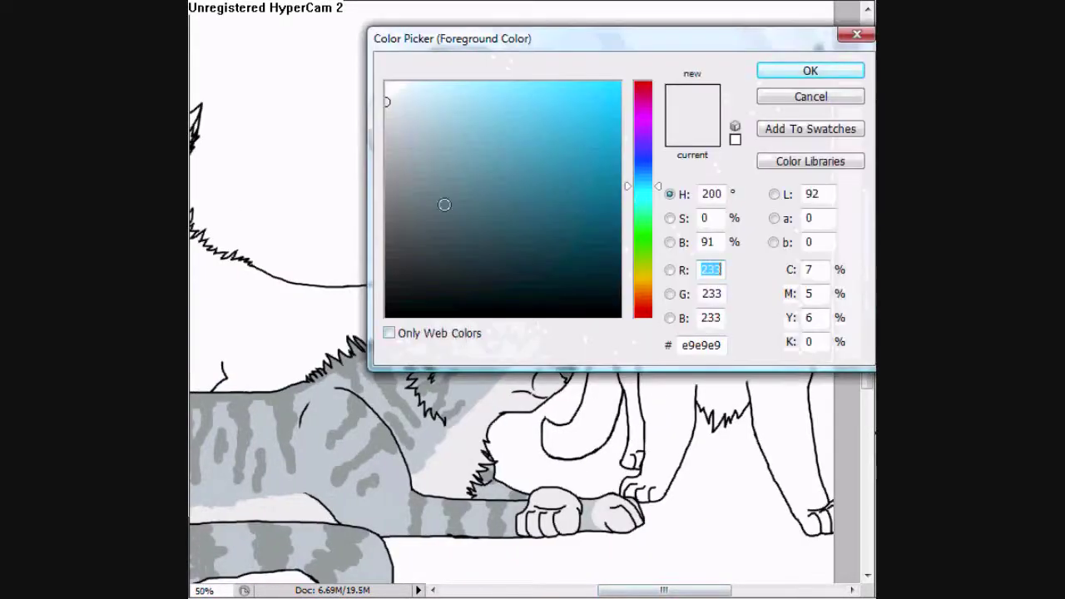
left_click(640, 285)
left_click(549, 88)
left_click(807, 68)
mouse_move(682, 215)
left_mouse_down()
mouse_move(593, 98)
mouse_move(758, 239)
mouse_move(660, 447)
mouse_move(601, 312)
mouse_move(659, 388)
mouse_move(737, 150)
mouse_move(663, 185)
left_mouse_up()
Step: Choose a darker orange and paint stripes across the sitting animal's chest, between the shoulder fur and the central chest fur
key("ctrl+plus")
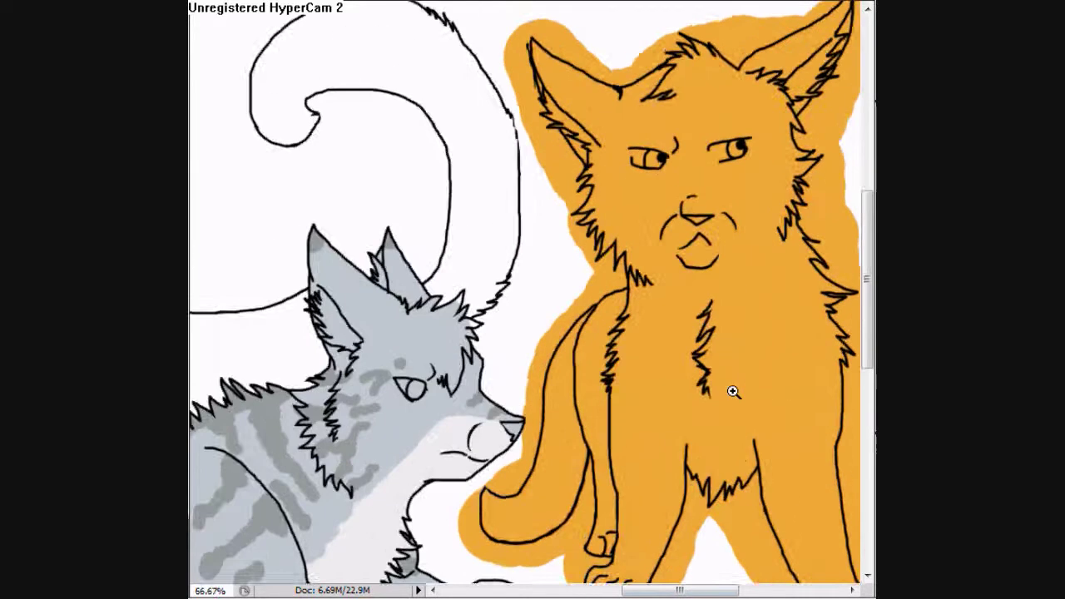
key("ctrl+plus")
key("Return")
scroll(500, 218, "down", 3)
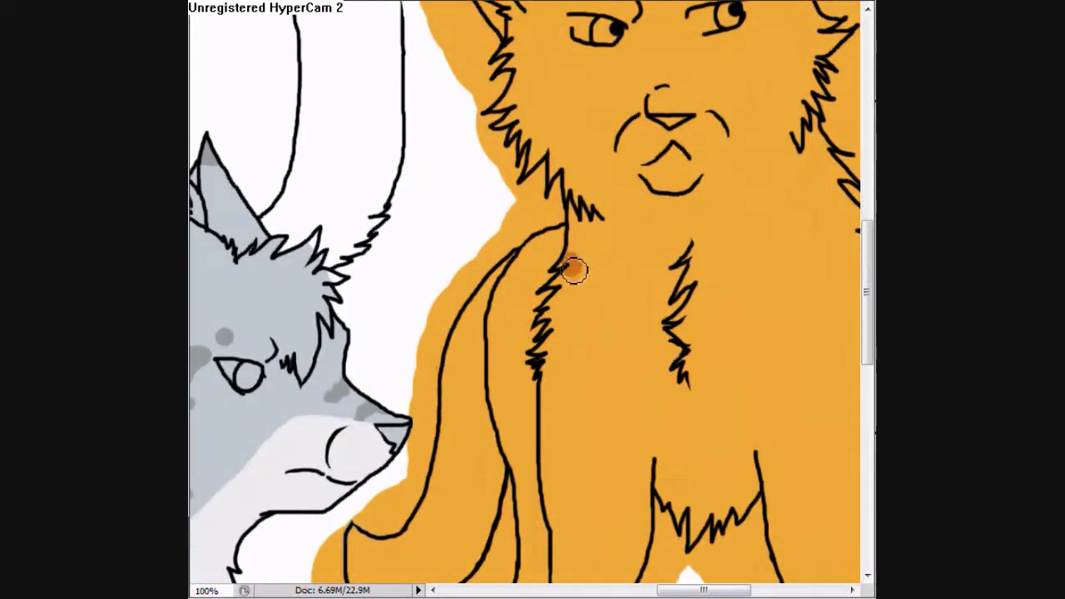
left_click_drag(570, 268, 661, 265)
left_click_drag(630, 304, 665, 309)
left_click_drag(545, 316, 646, 359)
left_click_drag(553, 341, 658, 378)
scroll(640, 366, "down", 1)
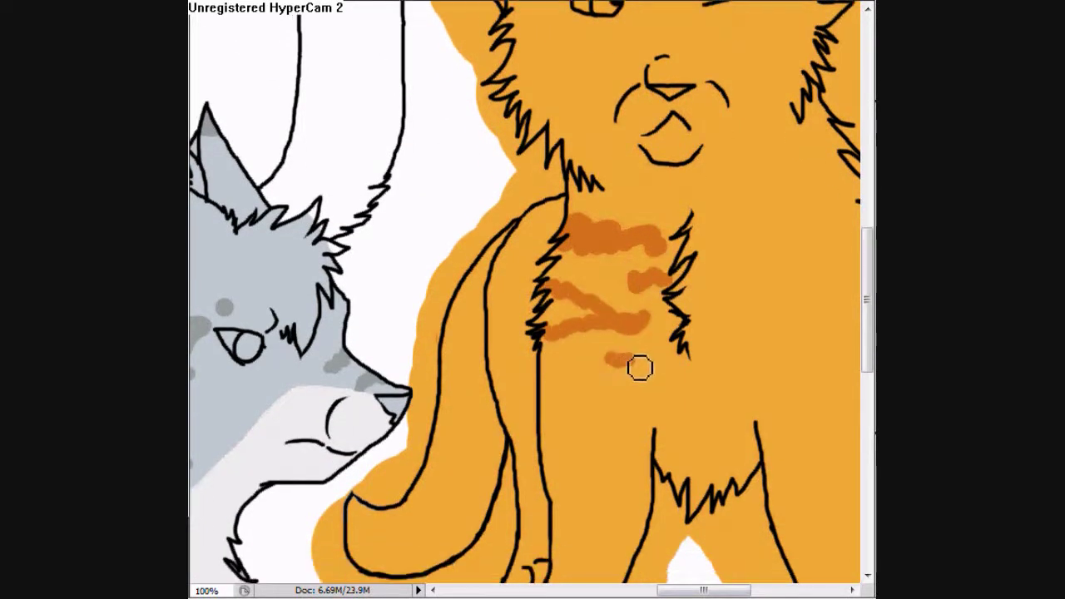
left_click_drag(564, 192, 657, 193)
Step: Paint dark orange stripes down the sitting animal's foreleg nearest the lying animal
scroll(640, 199, "down", 5)
left_click_drag(543, 293, 604, 271)
left_click_drag(541, 226, 582, 219)
mouse_move(553, 336)
left_mouse_down()
mouse_move(636, 368)
mouse_move(556, 499)
left_mouse_up()
scroll(632, 532, "down", 1)
Step: Paint dark orange stripes on the other side of the sitting animal's chest and onto the upper part of its outer foreleg
left_click_drag(701, 587, 733, 587)
scroll(624, 309, "up", 3)
mouse_move(634, 133)
left_mouse_down()
mouse_move(604, 180)
mouse_move(608, 89)
mouse_move(537, 134)
left_mouse_up()
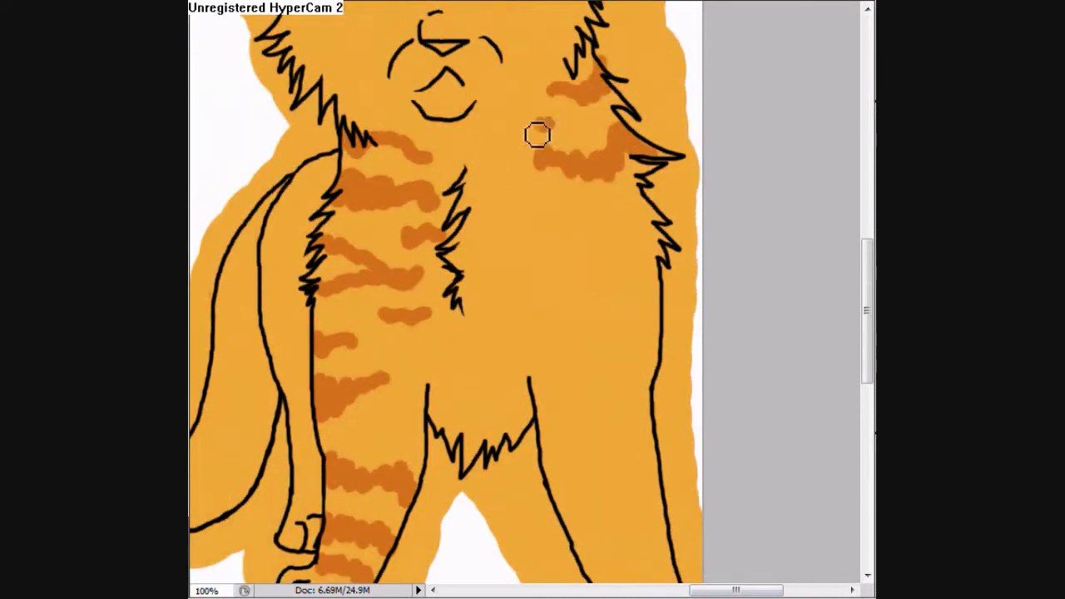
left_click_drag(549, 199, 629, 235)
left_click_drag(545, 274, 610, 299)
scroll(611, 300, "down", 3)
left_click_drag(653, 271, 571, 311)
left_click_drag(551, 379, 615, 412)
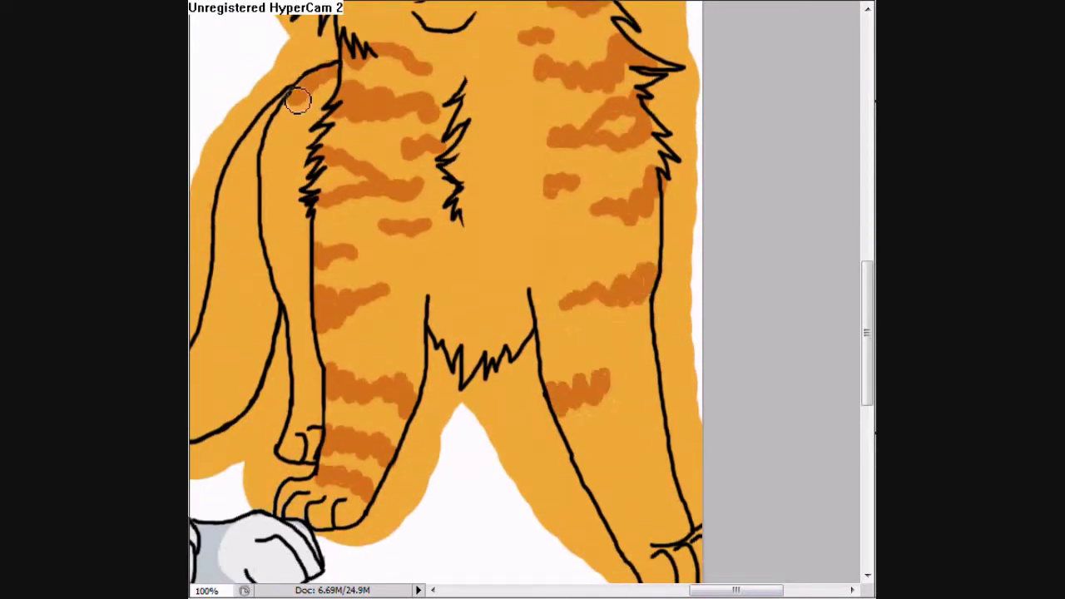
Step: Thicken the sitting animal's chest stripes and add dark orange stripes down the lower part of its outer foreleg
left_click_drag(702, 590, 676, 590)
left_click_drag(566, 179, 620, 200)
left_click_drag(690, 148, 822, 133)
left_click_drag(734, 77, 765, 218)
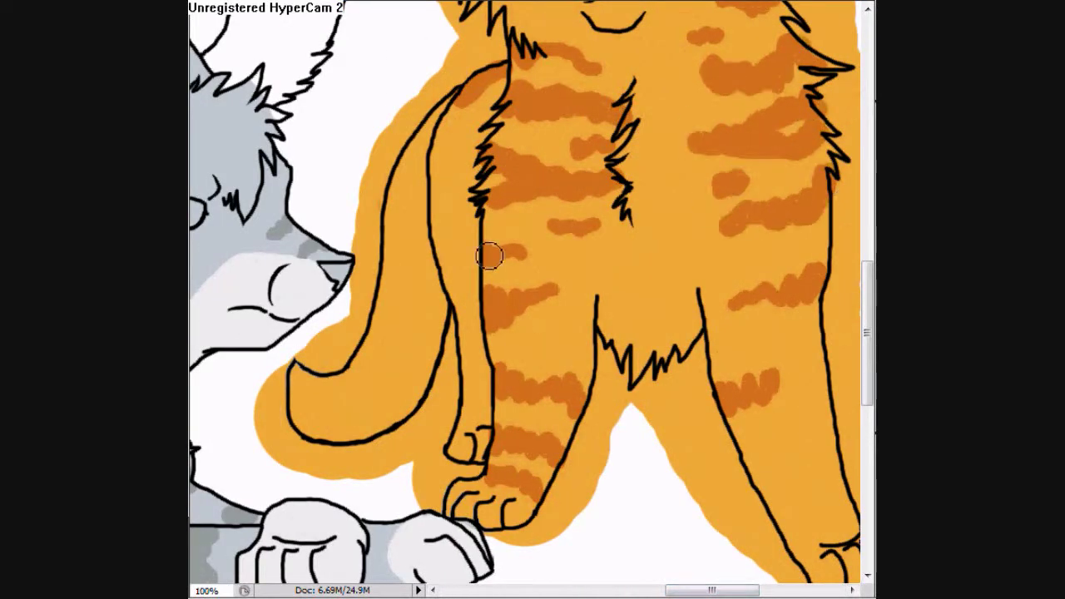
scroll(708, 380, "down", 1)
left_click_drag(774, 349, 827, 491)
left_click_drag(806, 341, 832, 499)
Step: Paint dark orange markings on the sitting animal's forehead, above its eyes and across both cheeks
scroll(479, 213, "up", 5)
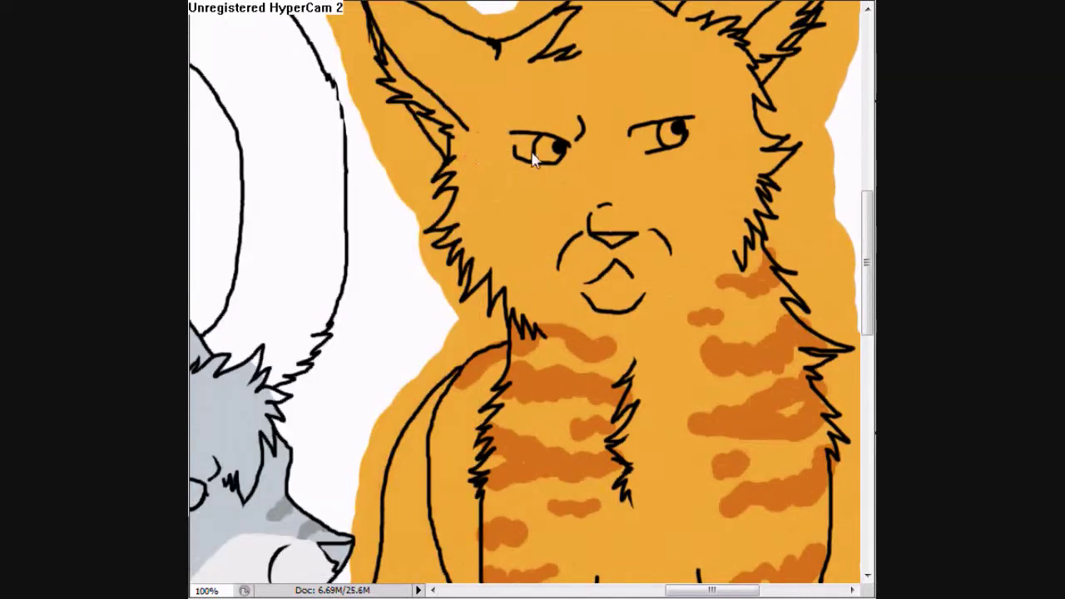
scroll(516, 123, "up", 2)
left_click_drag(666, 71, 670, 116)
left_click_drag(511, 104, 541, 150)
mouse_move(507, 241)
left_mouse_down()
mouse_move(487, 273)
mouse_move(525, 275)
mouse_move(515, 354)
left_mouse_up()
left_click_drag(732, 233, 690, 254)
left_click_drag(749, 268, 765, 295)
left_click_drag(703, 262, 748, 287)
left_click_drag(690, 278, 732, 316)
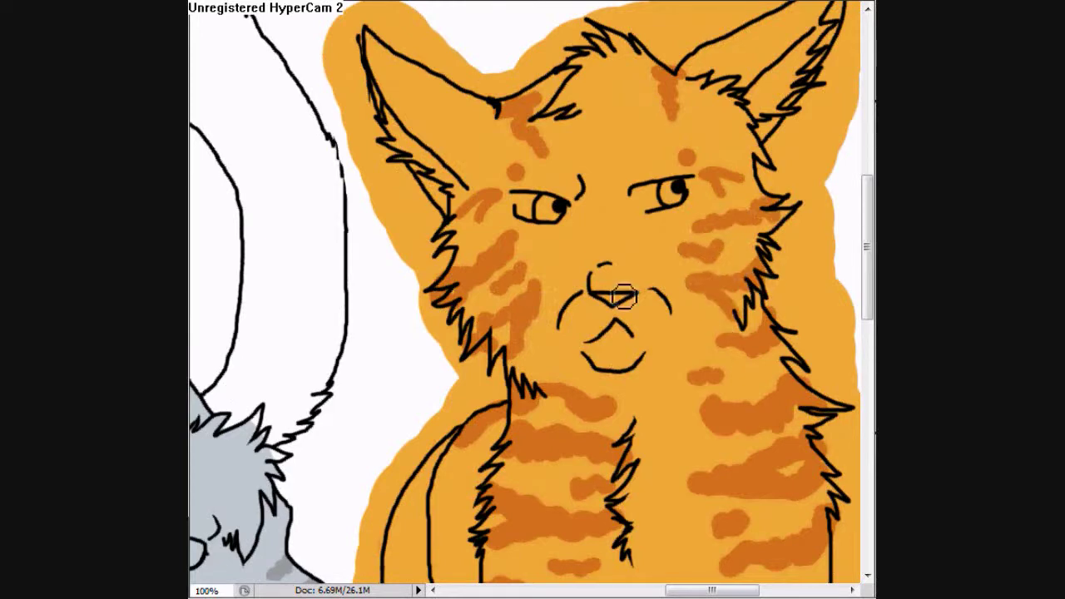
left_click_drag(599, 237, 624, 279)
Step: Paint dark orange stripes across the sitting animal's hind leg and tail
scroll(615, 266, "down", 1)
scroll(378, 116, "up", 3)
scroll(379, 117, "down", 5)
mouse_move(457, 333)
left_mouse_down()
mouse_move(465, 395)
mouse_move(502, 281)
mouse_move(464, 402)
mouse_move(490, 488)
left_mouse_up()
scroll(469, 399, "down", 4)
scroll(417, 258, "down", 1)
mouse_move(399, 192)
left_mouse_down()
mouse_move(417, 241)
mouse_move(430, 371)
mouse_move(319, 408)
mouse_move(345, 436)
left_mouse_up()
scroll(345, 437, "down", 1)
Step: Clear the orange base colour that spilled outside the sitting animal's outline
key("ctrl+minus")
key("ctrl+minus")
key("ctrl+minus")
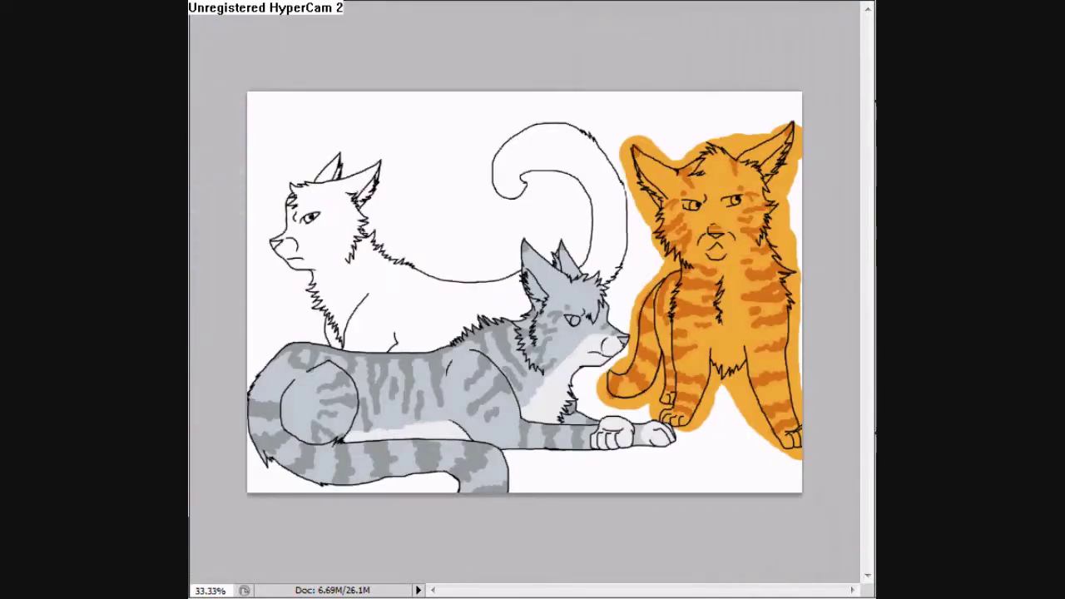
key("ctrl+plus")
left_click(699, 345)
Step: Set the colour to 2a2a2a and paint the rear animal's base coat over its head, body and curled tail
mouse_move(682, 589)
left_mouse_down()
mouse_move(737, 589)
mouse_move(624, 589)
left_mouse_up()
left_click(375, 278)
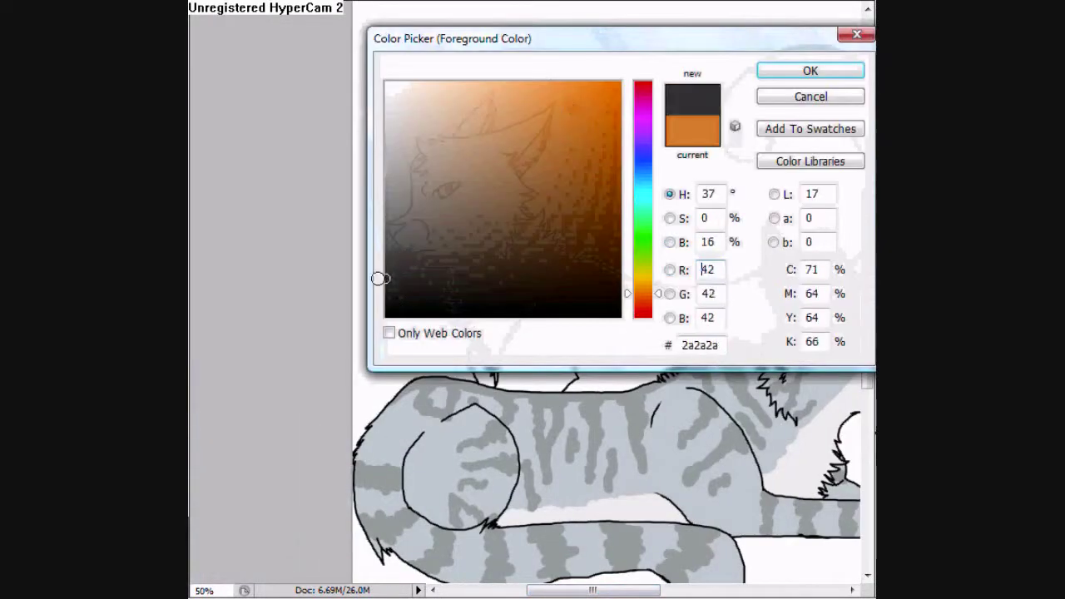
left_click(807, 69)
left_click_drag(433, 92, 541, 374)
mouse_move(483, 250)
left_mouse_down()
mouse_move(774, 299)
mouse_move(582, 365)
left_mouse_up()
left_click_drag(582, 333, 425, 379)
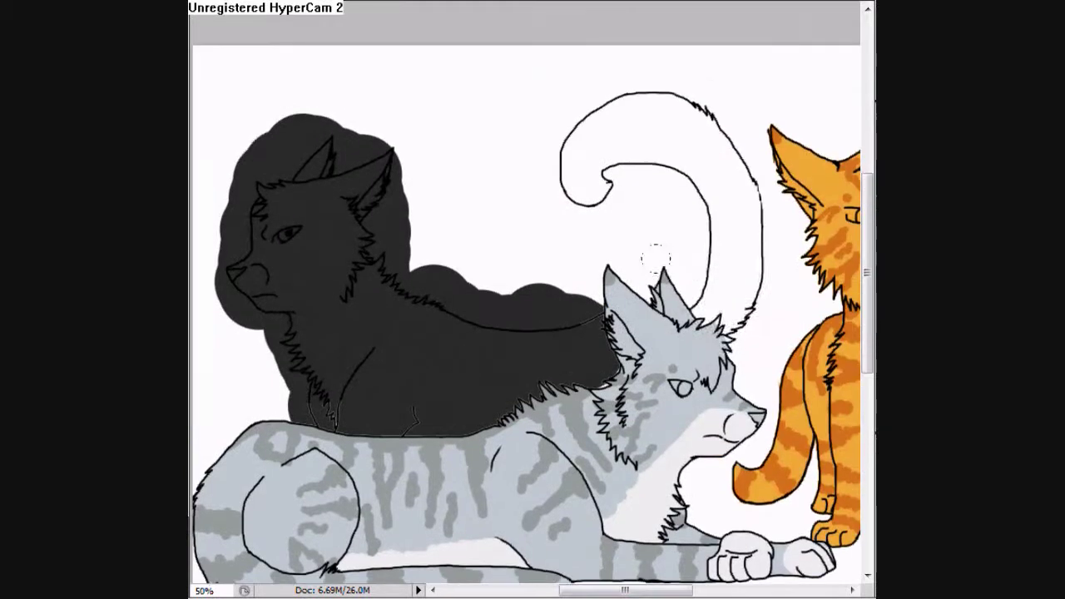
left_click_drag(740, 341, 566, 150)
Step: Paint over the pale fringes along the black animal's chest fur and foreleg lines
key("z")
left_click(289, 403)
left_click(290, 403)
left_click(290, 402)
left_click(290, 403)
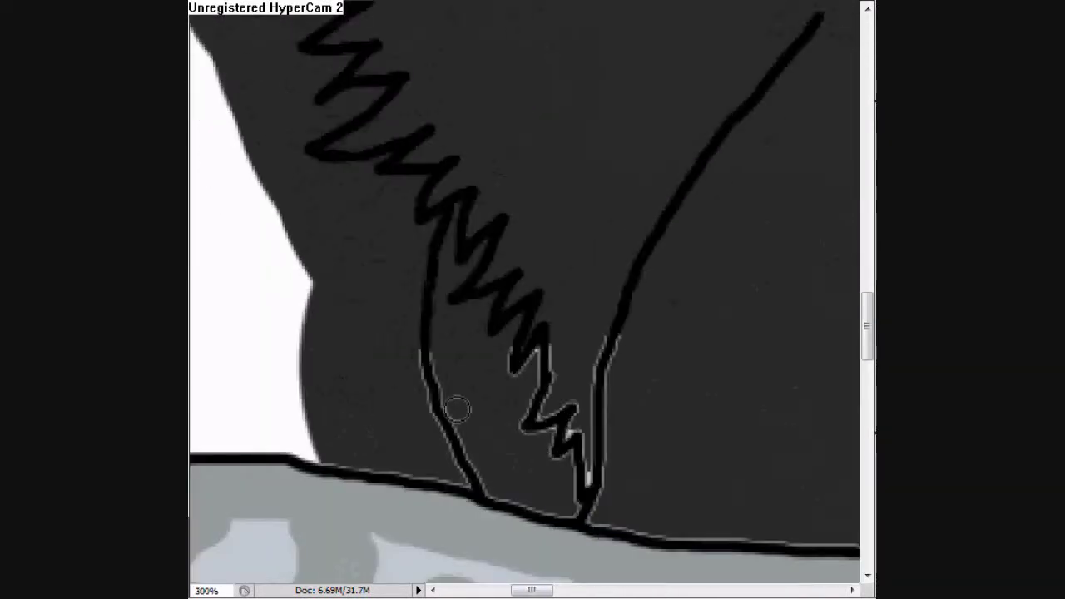
key("b")
mouse_move(420, 350)
left_mouse_down()
mouse_move(435, 404)
mouse_move(599, 491)
left_mouse_up()
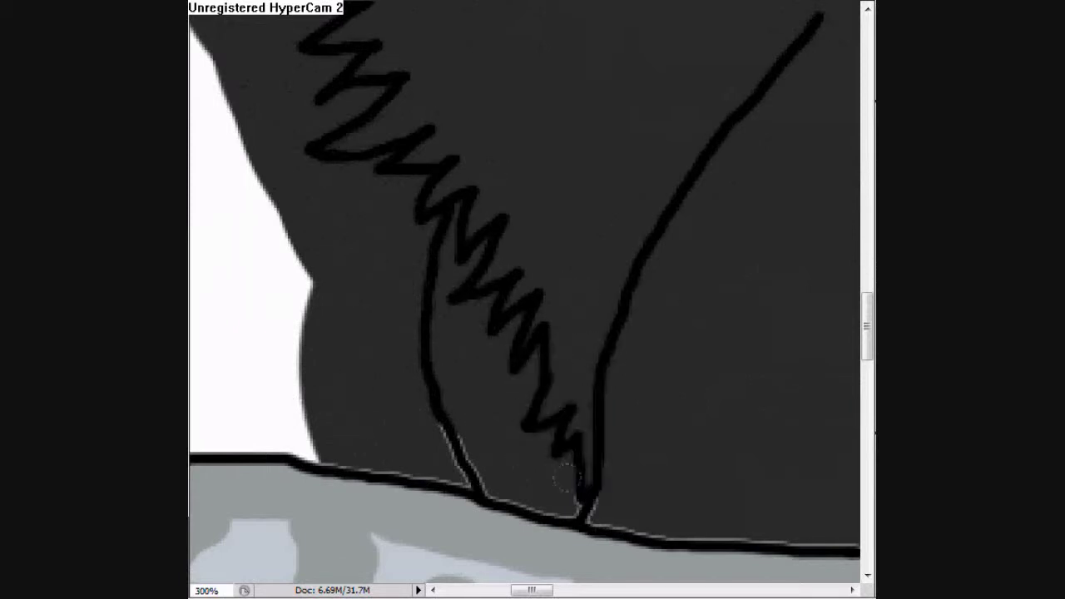
left_click_drag(564, 420, 306, 437)
Step: Paint over the pale fringe where the black animal's body meets the lying animal's back fur
scroll(618, 328, "right", 10)
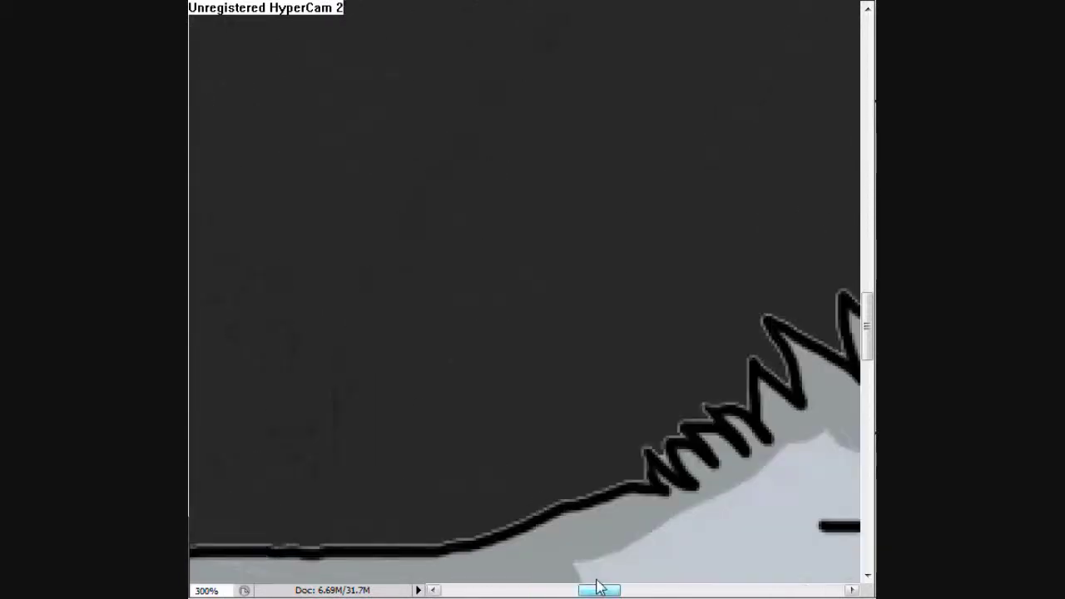
scroll(763, 258, "right", 3)
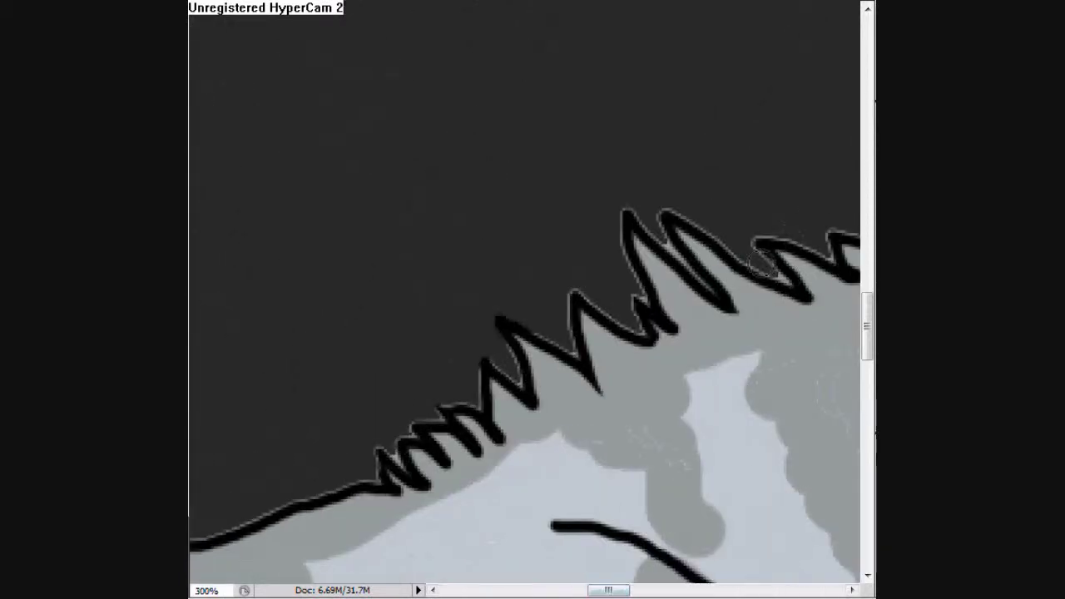
scroll(486, 353, "right", 10)
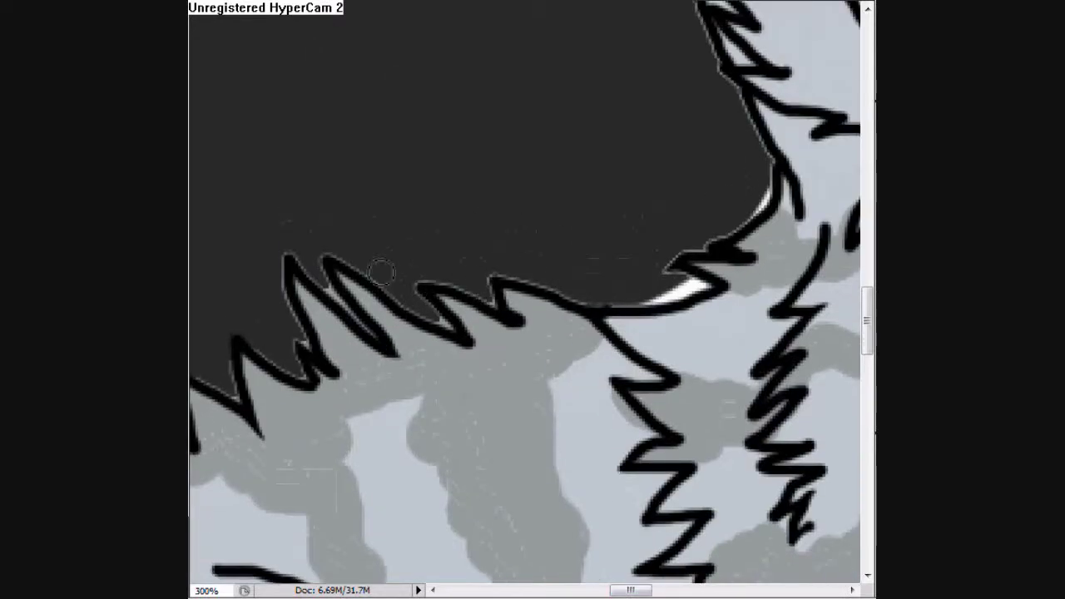
left_click_drag(497, 293, 352, 305)
scroll(750, 277, "left", 5)
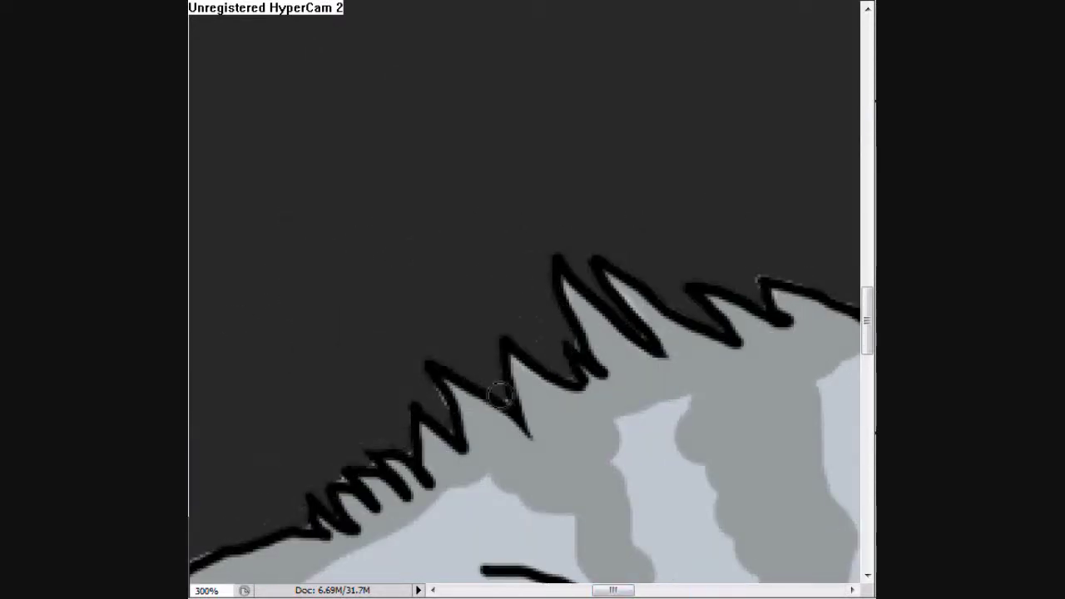
scroll(556, 438, "left", 7)
scroll(555, 438, "down", 3)
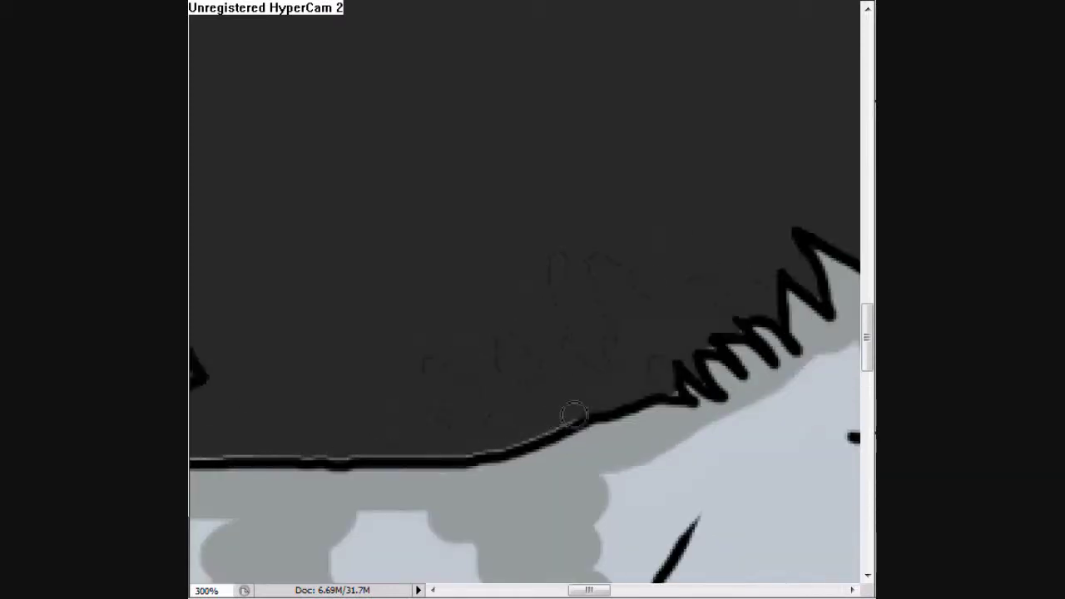
Step: Clean up the pale edges of the black coat around the lying animal's ears and the base of the black tail
key("ctrl+0")
key("z")
left_click(610, 141)
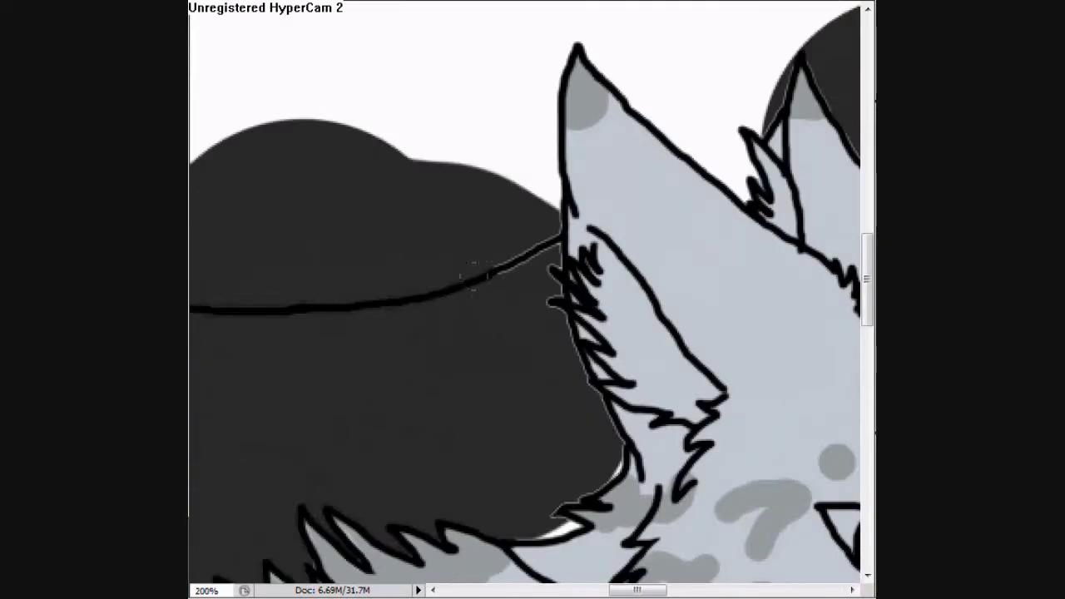
key("alt+e")
key("a")
key("h")
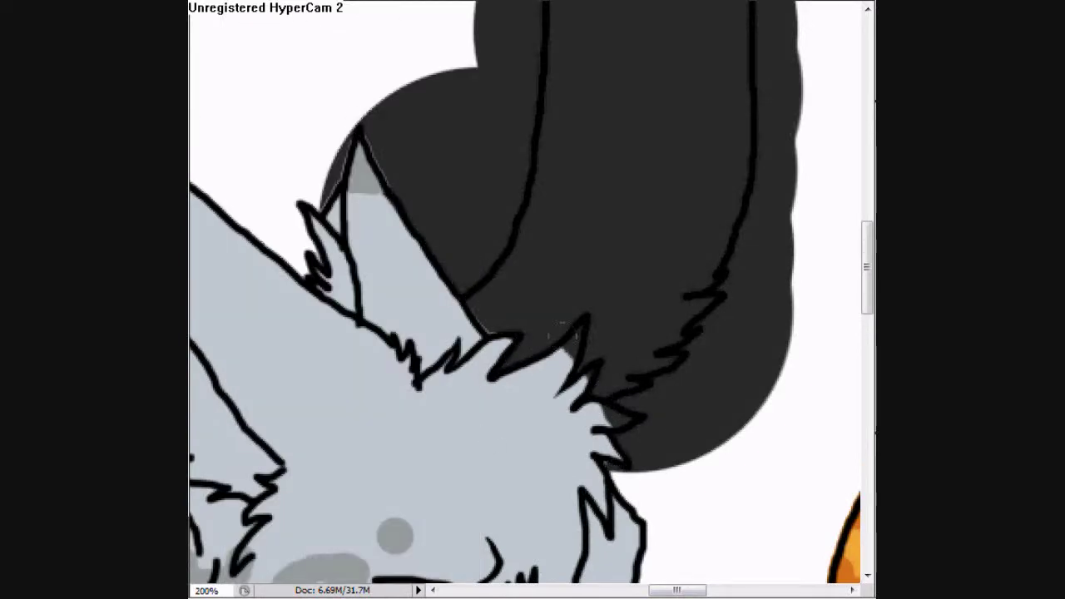
key("ctrl+minus")
key("ctrl+minus")
key("ctrl+minus")
key("ctrl+minus")
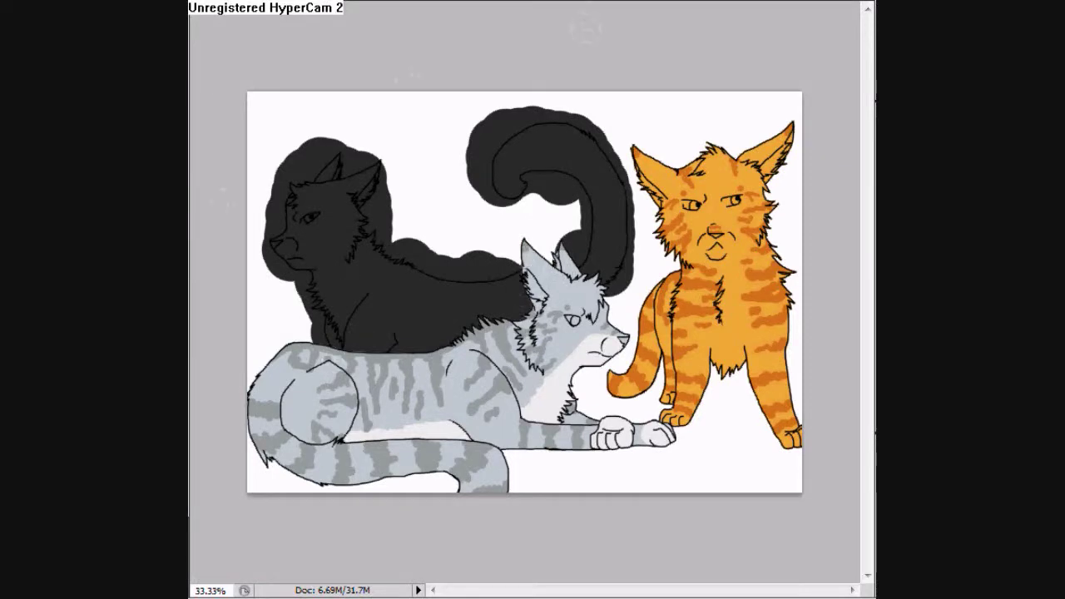
Step: Choose a light pink colour and paint the noses of the black animal and the lying animal
key("alt+e")
key("Escape")
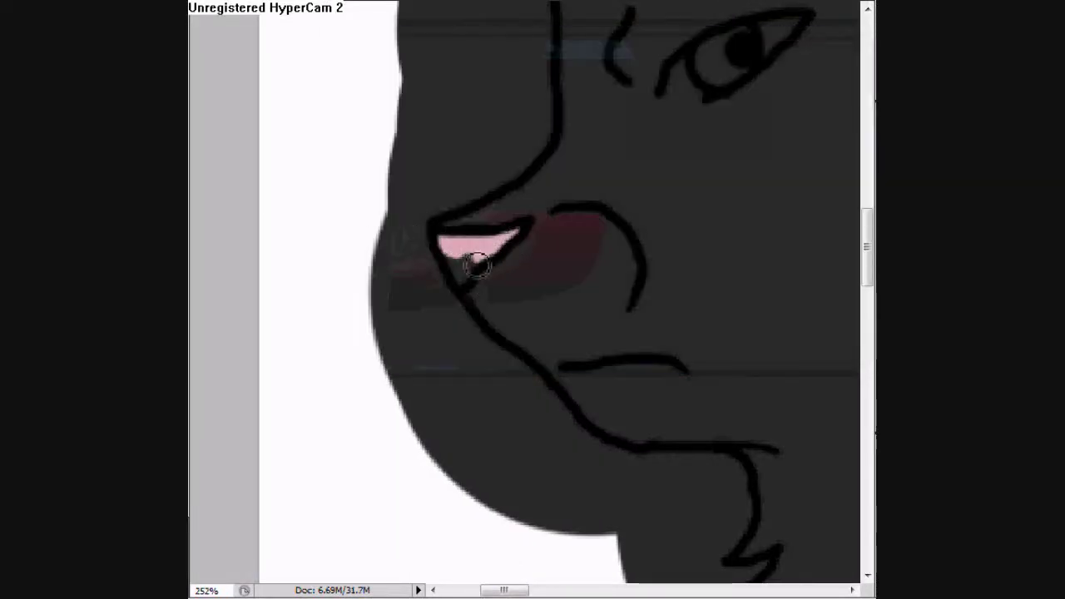
scroll(476, 265, "down", 5)
scroll(533, 374, "right", 5)
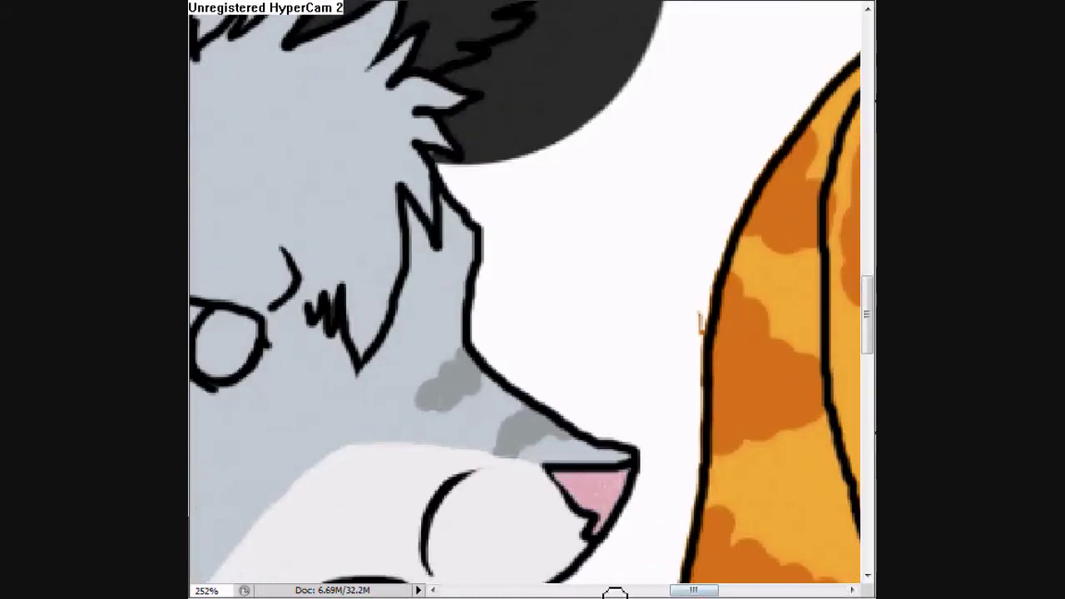
scroll(537, 184, "up", 5)
scroll(537, 185, "right", 5)
Step: Delete the dark base colour that spilled outside the black animal's outline and deselect
left_click(518, 208, "alt")
left_click(504, 258, "alt")
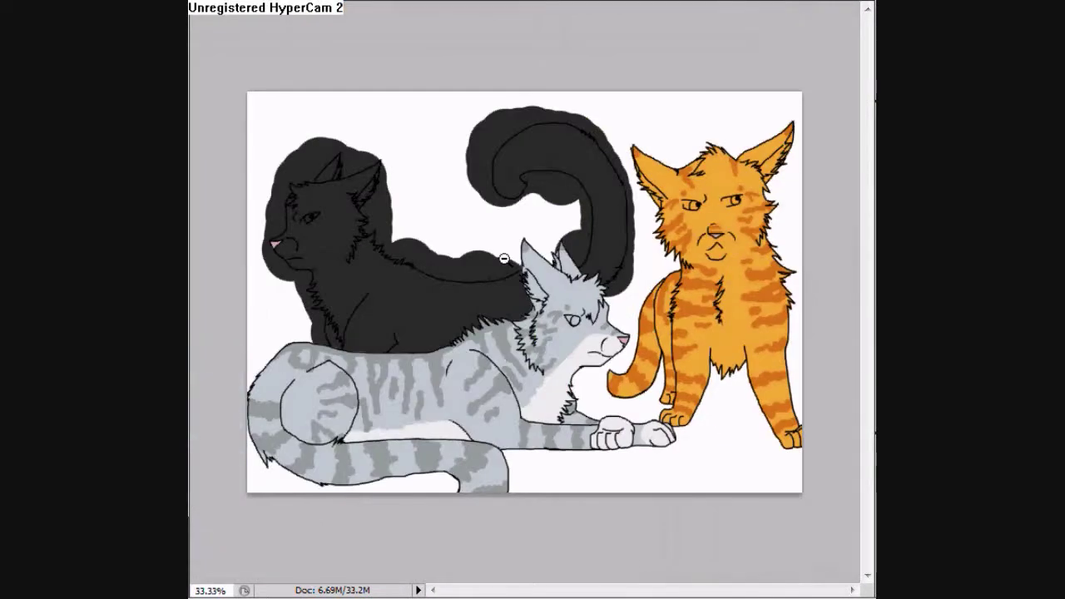
key("ctrl+a")
key("Delete")
key("ctrl+d")
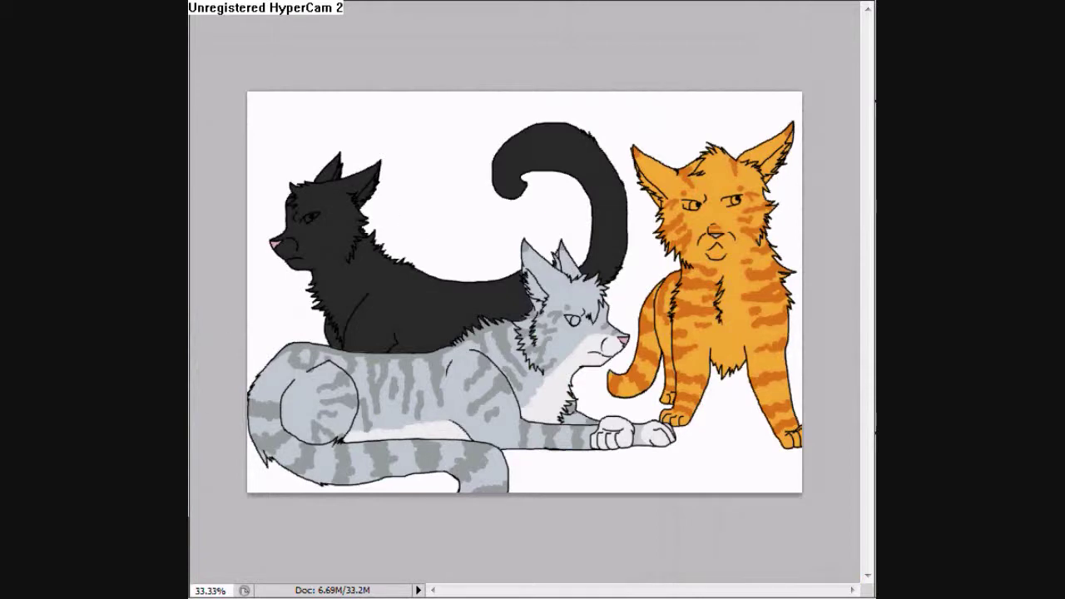
Step: Paint the black animal's eye with white corners and a shaded green iris around the pupil
left_click(301, 214)
scroll(470, 295, "left", 5)
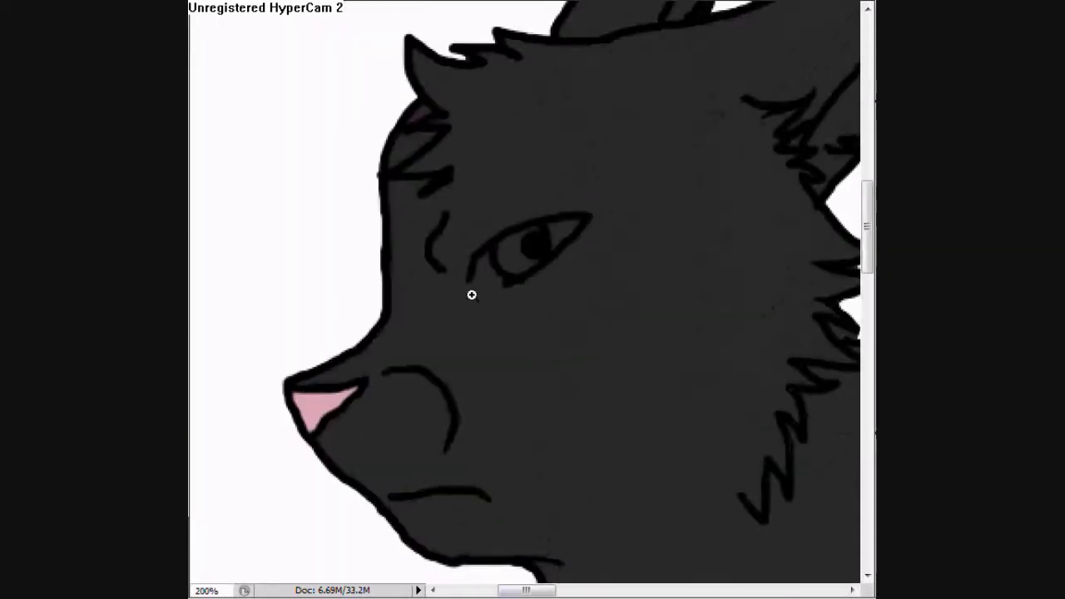
left_click(470, 294)
mouse_move(499, 291)
left_mouse_down()
mouse_move(599, 214)
mouse_move(602, 238)
mouse_move(518, 291)
mouse_move(547, 239)
mouse_move(563, 249)
mouse_move(529, 254)
mouse_move(550, 230)
left_mouse_up()
key("Return")
left_click(238, 294)
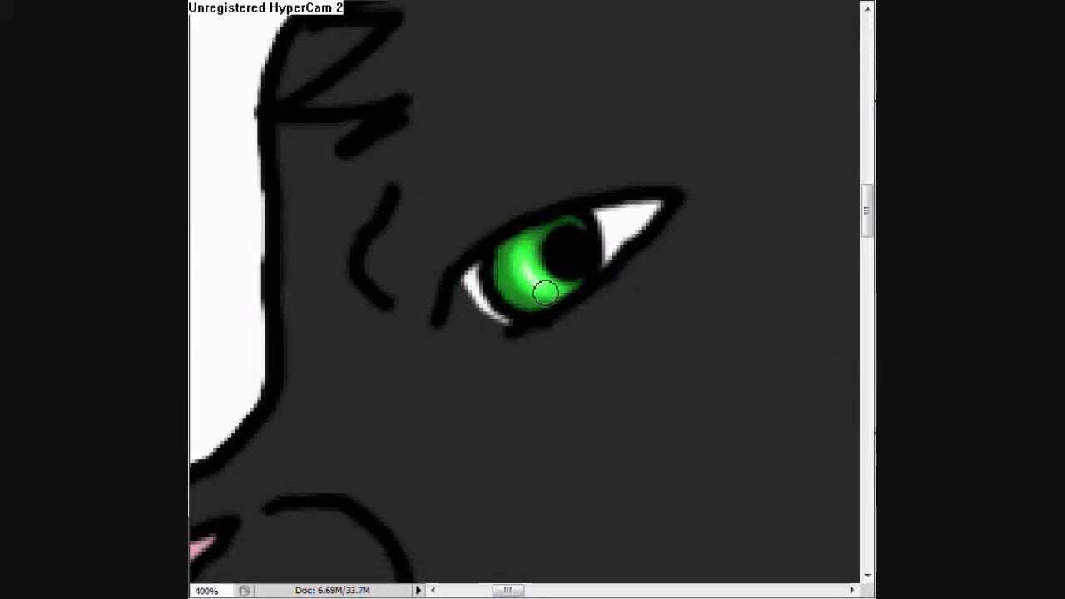
Step: Refine the black animal's green iris with a pale highlight beside the pupil and darker green under the upper lid
mouse_move(545, 291)
left_mouse_down()
mouse_move(520, 258)
mouse_move(556, 231)
left_mouse_up()
left_click(241, 289)
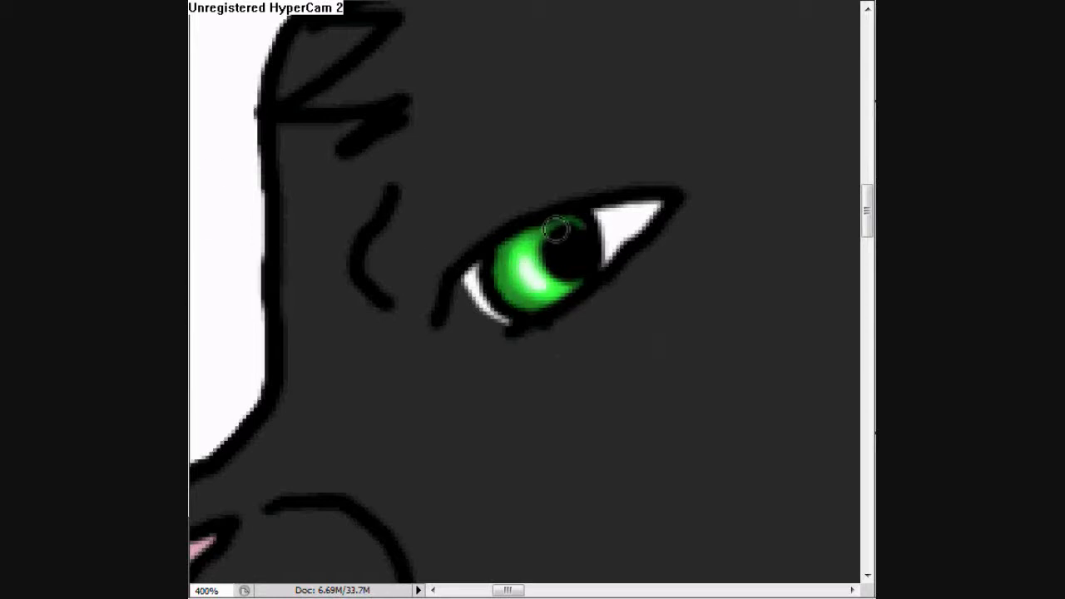
key("ctrl+plus")
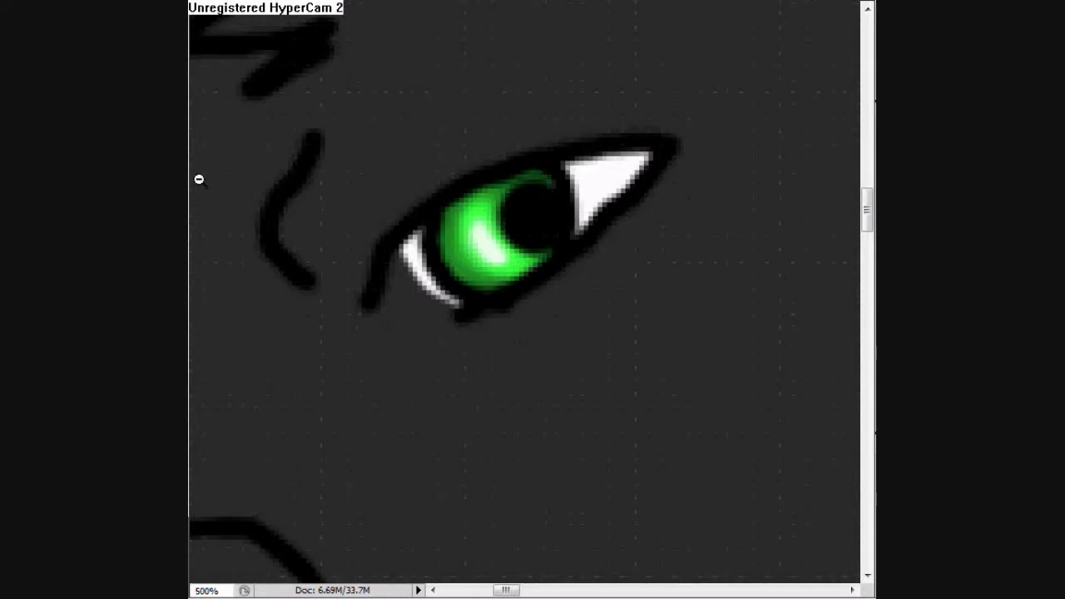
Step: Undo the last smudge strokes on the black animal's green iris
key("alt+e")
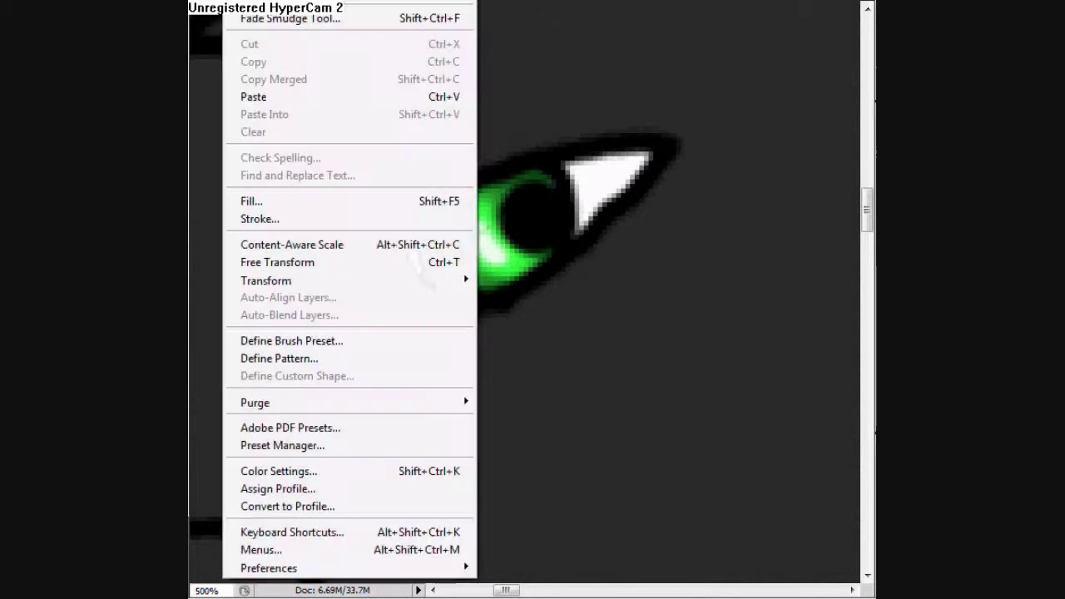
key("Escape")
key("ctrl+z")
key("ctrl+z")
key("ctrl+z")
key("ctrl+z")
key("ctrl+z")
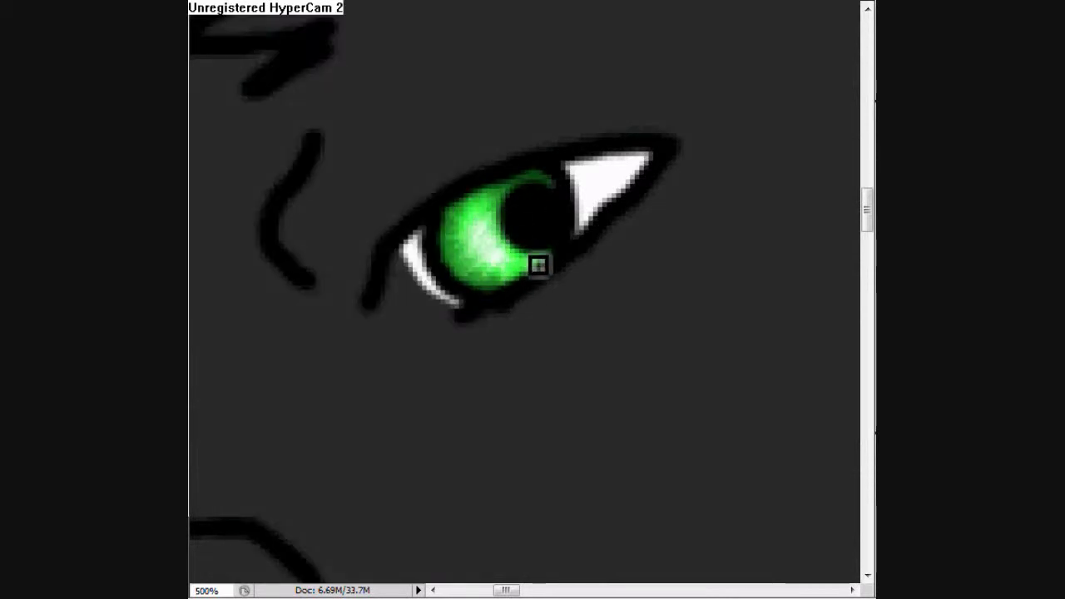
Step: Dot three soft white reflections of different sizes around the black animal's pupil
right_click(277, 34)
key("Return")
left_click(514, 210)
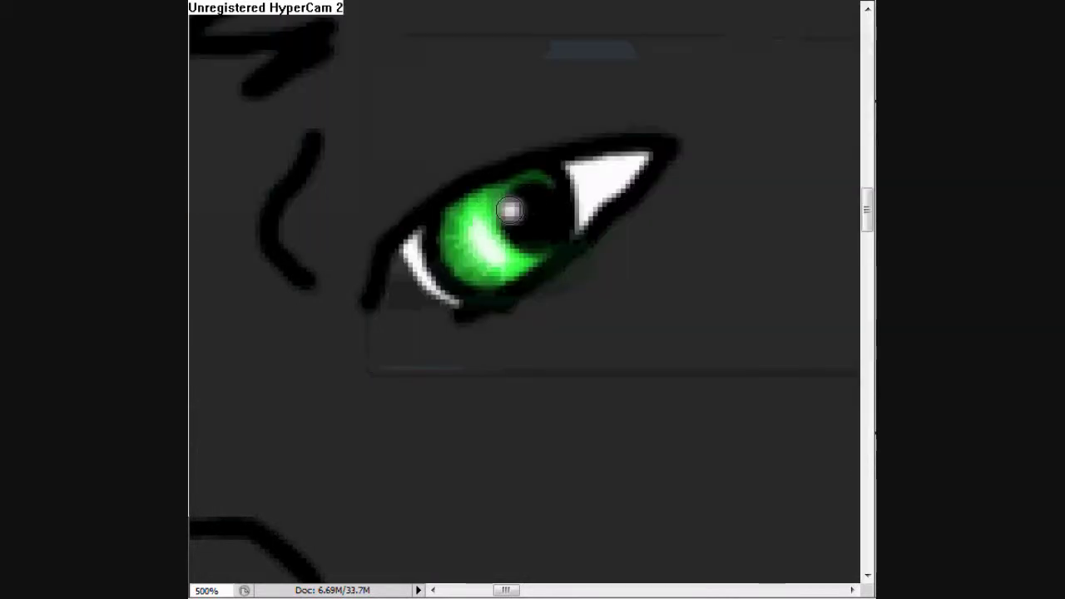
left_click(545, 239)
left_click(552, 197)
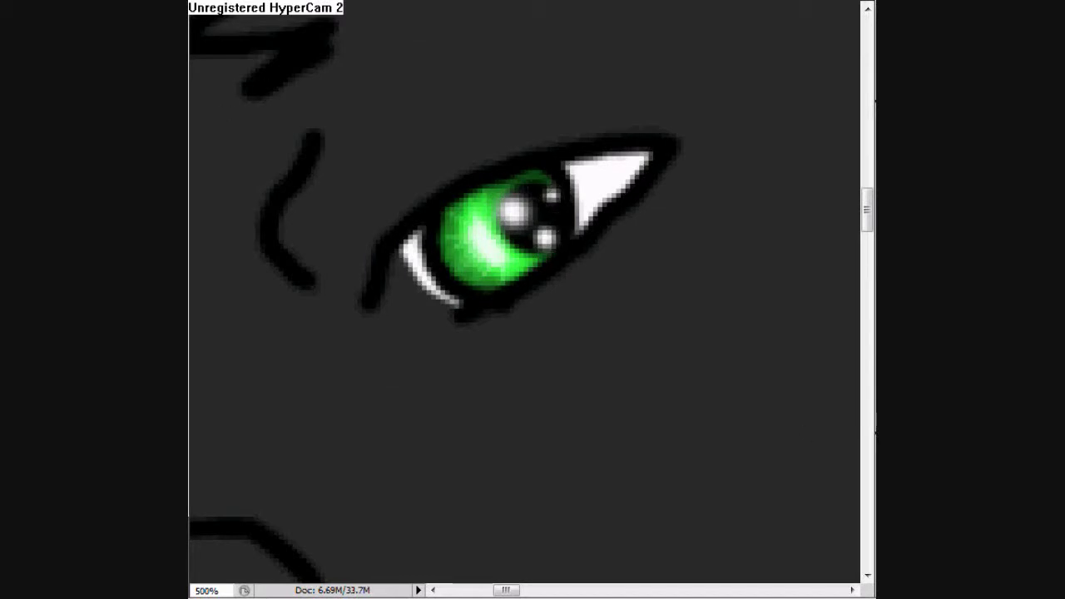
Step: Paint the lying grey animal's eye with a bright cyan iris and a white corner
scroll(382, 97, "down", 8)
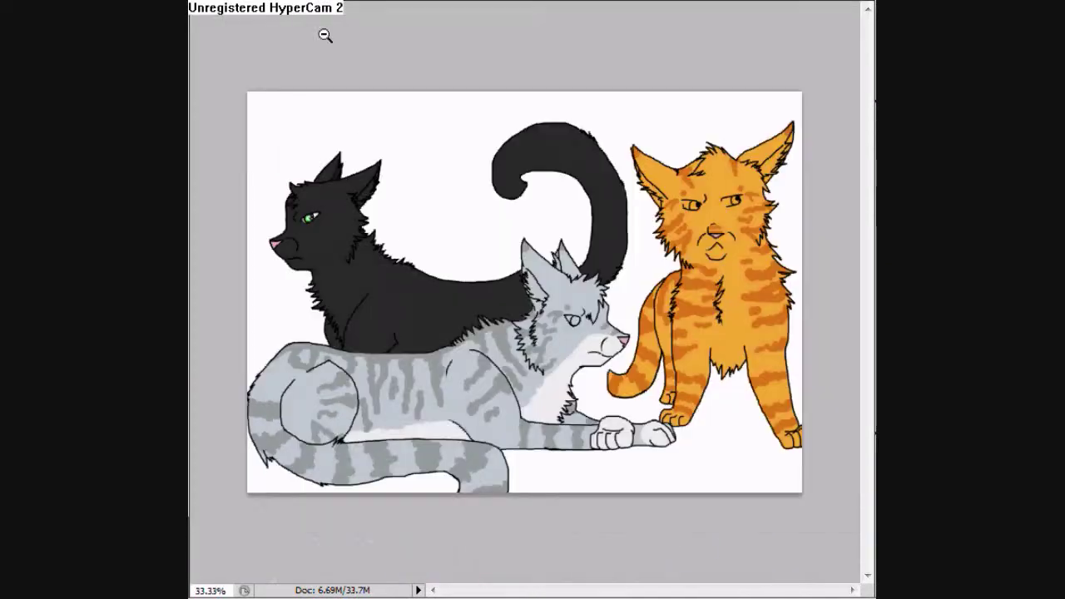
scroll(577, 338, "up", 8)
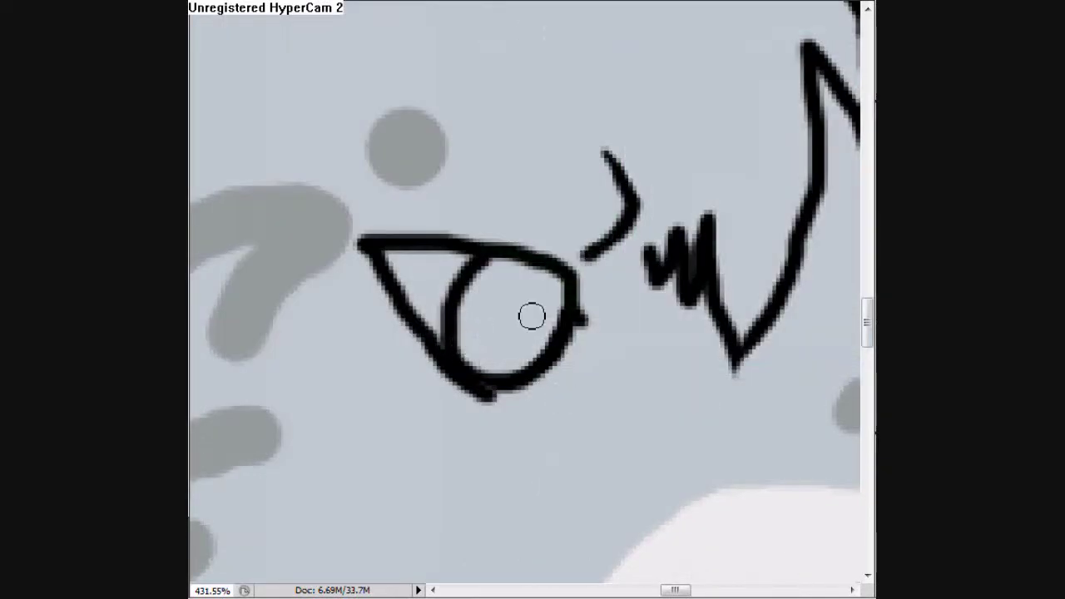
left_click_drag(531, 316, 499, 349)
right_click(249, 119)
key("Return")
left_click_drag(391, 262, 404, 266)
mouse_move(516, 291)
left_mouse_down()
mouse_move(576, 327)
mouse_move(475, 350)
mouse_move(489, 361)
left_mouse_up()
key("Return")
scroll(490, 361, "up", 1)
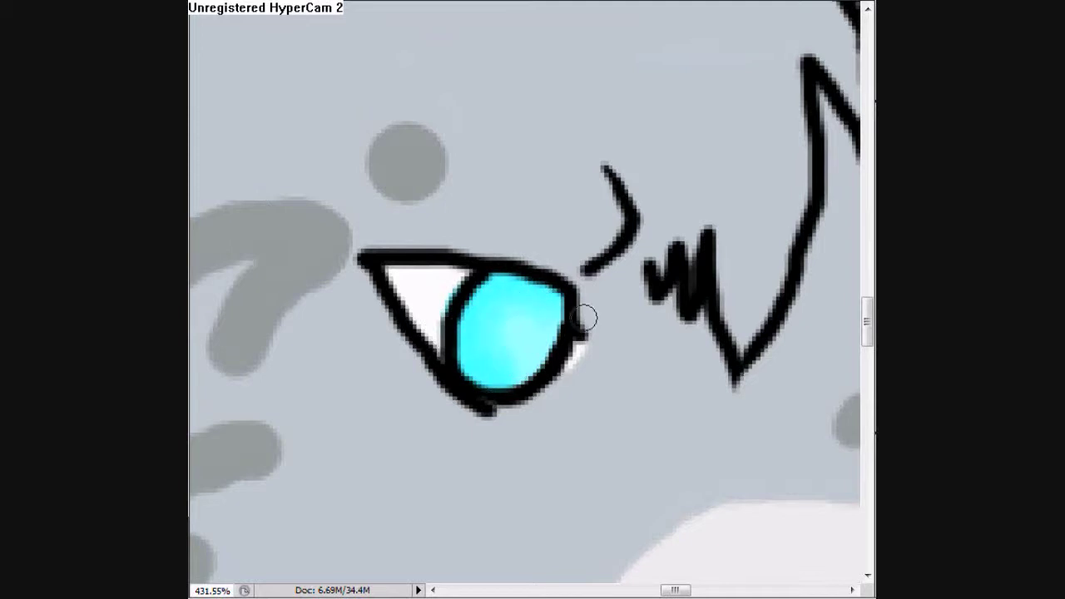
Step: Add a curved white highlight to the upper part of the grey animal's cyan iris
scroll(457, 325, "down", 1)
left_click(225, 296)
left_click_drag(511, 257, 471, 319)
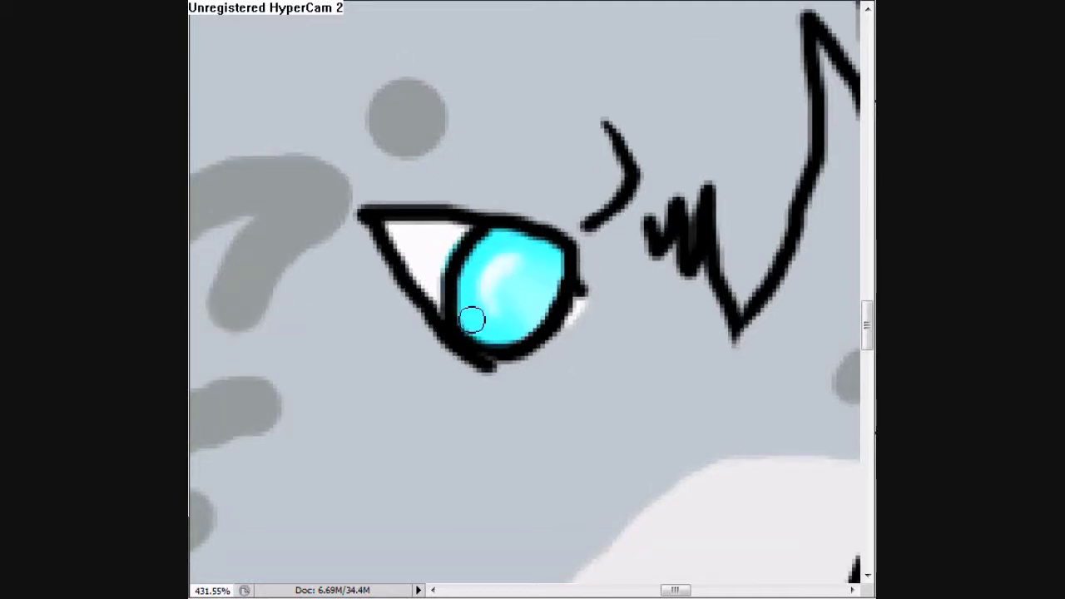
key("Return")
Step: Paint a round dark teal pupil at the front of the grey animal's iris and dot small reflections on it
key("ctrl+plus")
key("ctrl+plus")
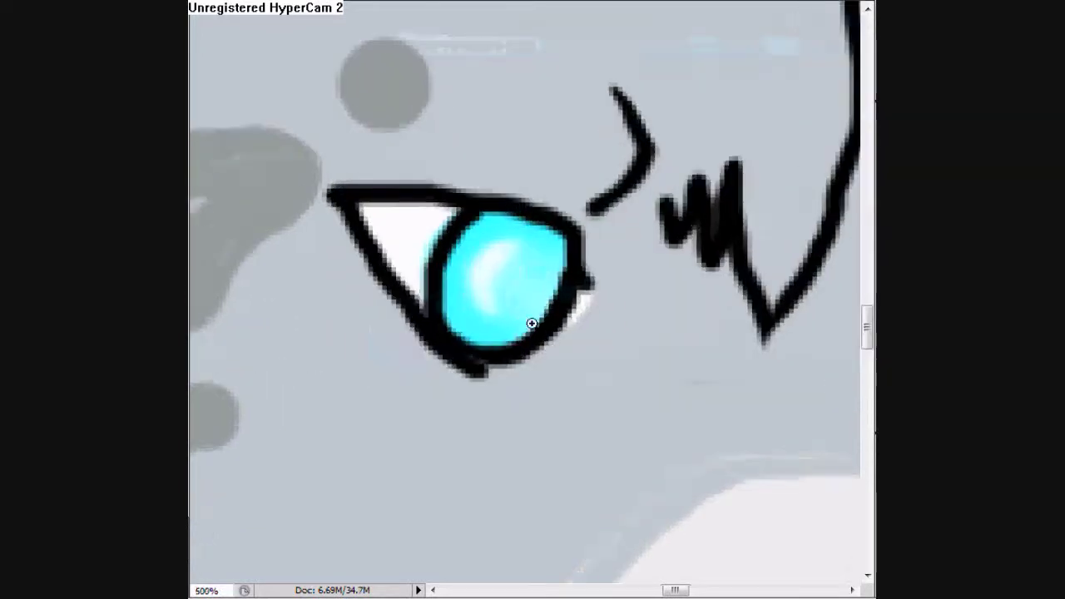
mouse_move(536, 304)
left_mouse_down()
mouse_move(511, 275)
mouse_move(533, 291)
left_mouse_up()
key("Return")
key("Return")
left_click(330, 37, "alt")
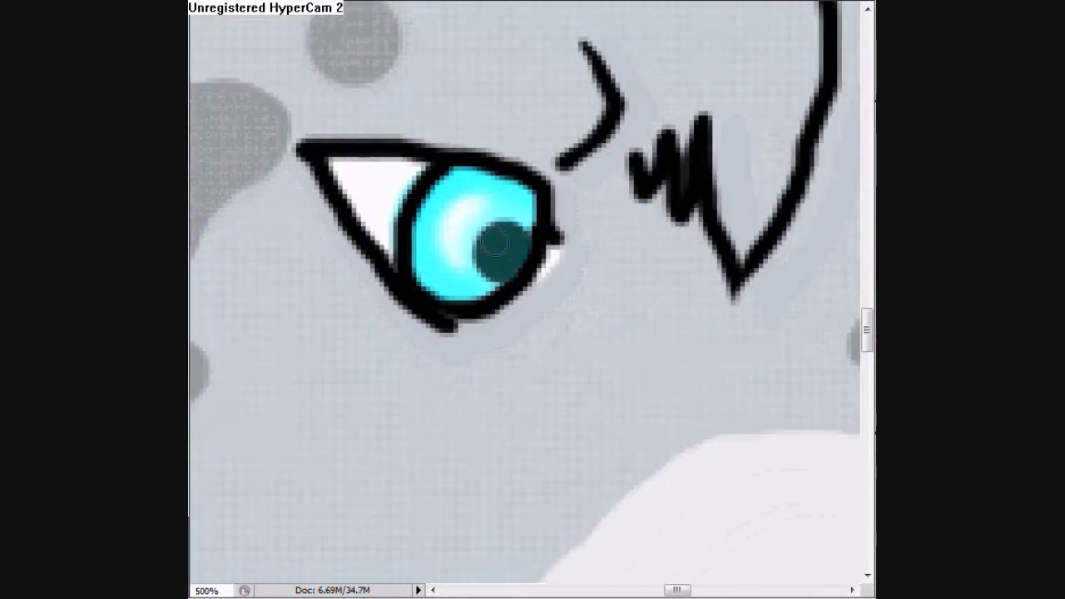
left_click(490, 267)
left_click(494, 234)
left_click(520, 238)
Step: Fill both eyes of the orange animal with white around the black pupils
left_click(341, 77, "alt")
left_click(351, 109, "alt")
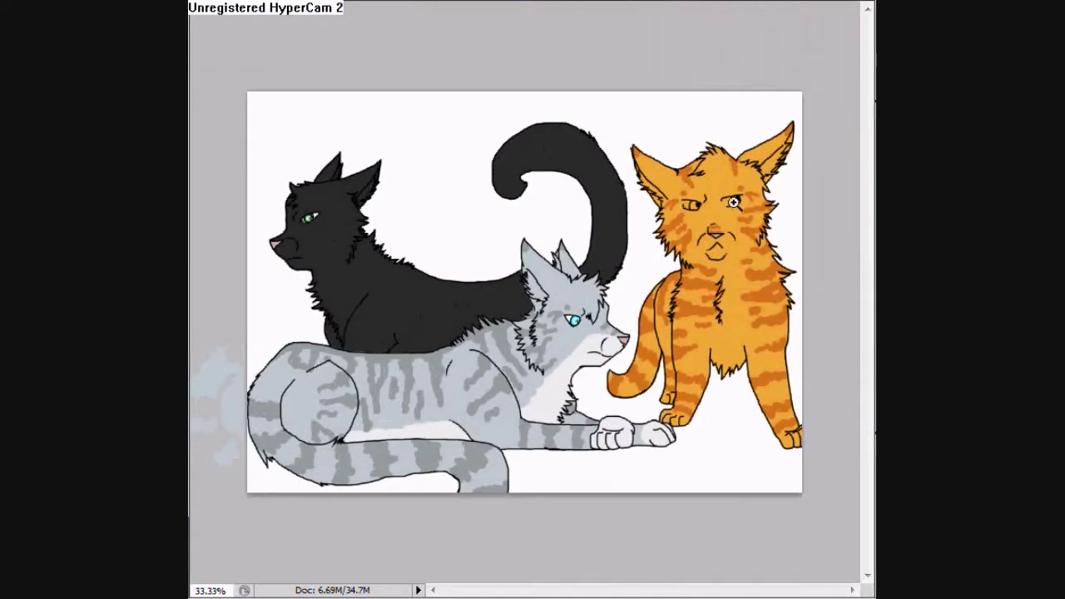
left_click_drag(649, 158, 775, 437)
mouse_move(317, 339)
left_mouse_down()
mouse_move(292, 325)
mouse_move(280, 297)
mouse_move(357, 345)
mouse_move(366, 325)
left_mouse_up()
mouse_move(587, 278)
left_mouse_down()
mouse_move(690, 300)
mouse_move(673, 292)
left_mouse_up()
Step: Choose a golden yellow colour and paint both irises of the orange animal
left_click(191, 435)
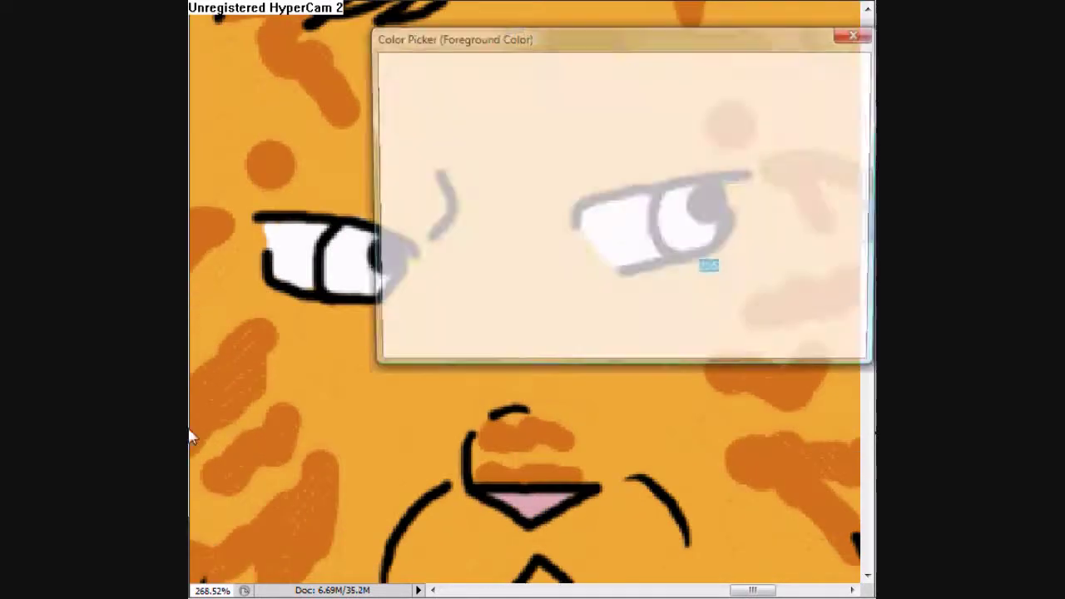
left_click(546, 82)
left_click(794, 73)
left_click_drag(341, 267, 357, 237)
left_click_drag(707, 208, 685, 233)
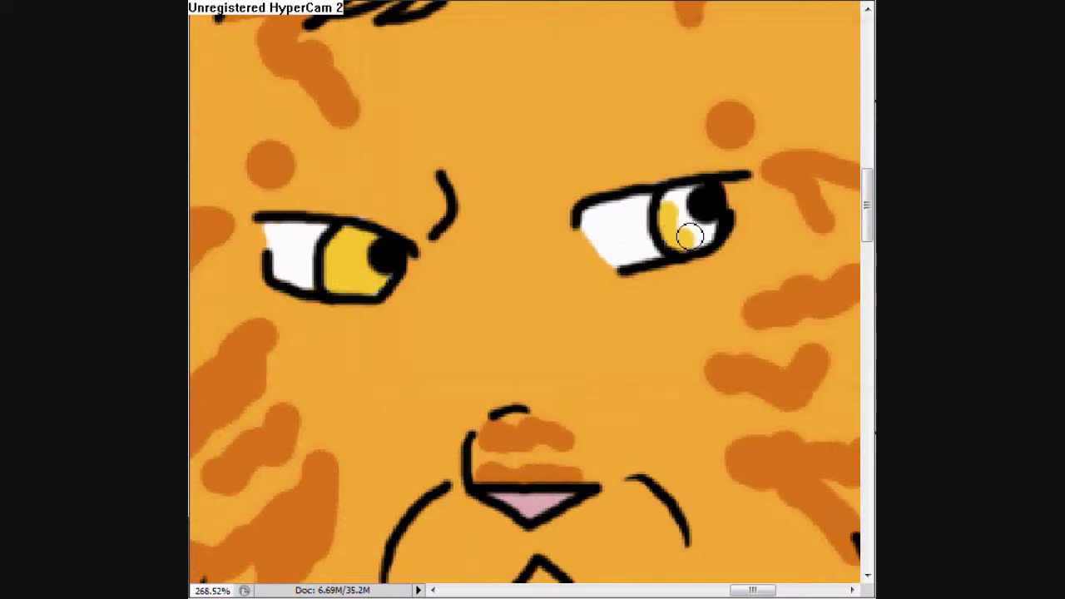
Step: Shade the outer edges of the orange animal's yellow irises with a darker golden tone
mouse_move(349, 266)
left_mouse_down()
mouse_move(357, 278)
mouse_move(318, 294)
left_mouse_up()
scroll(318, 294, "up", 3)
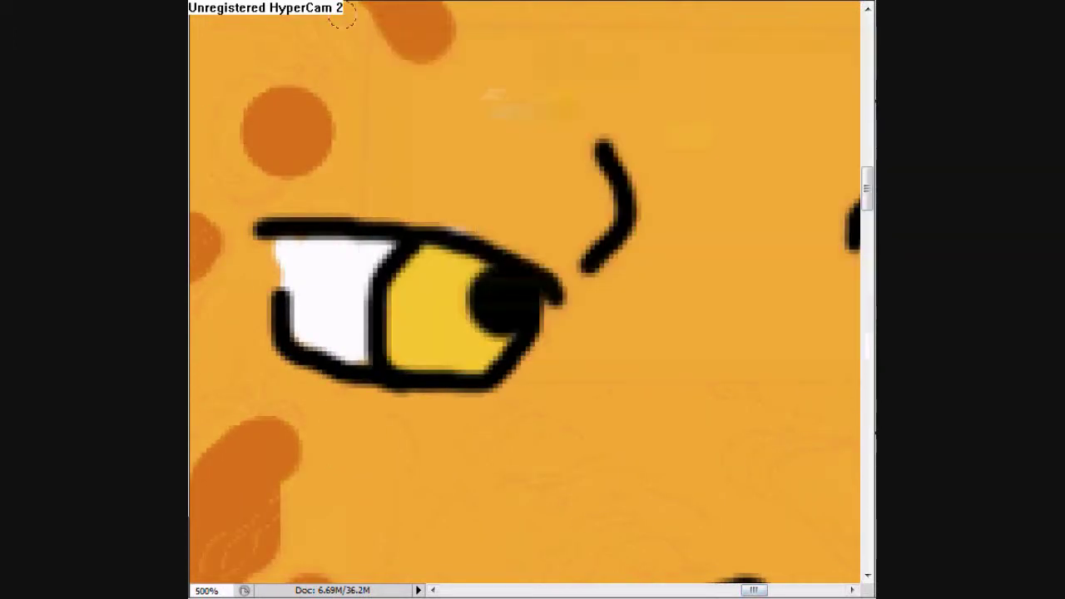
left_click_drag(441, 260, 395, 292)
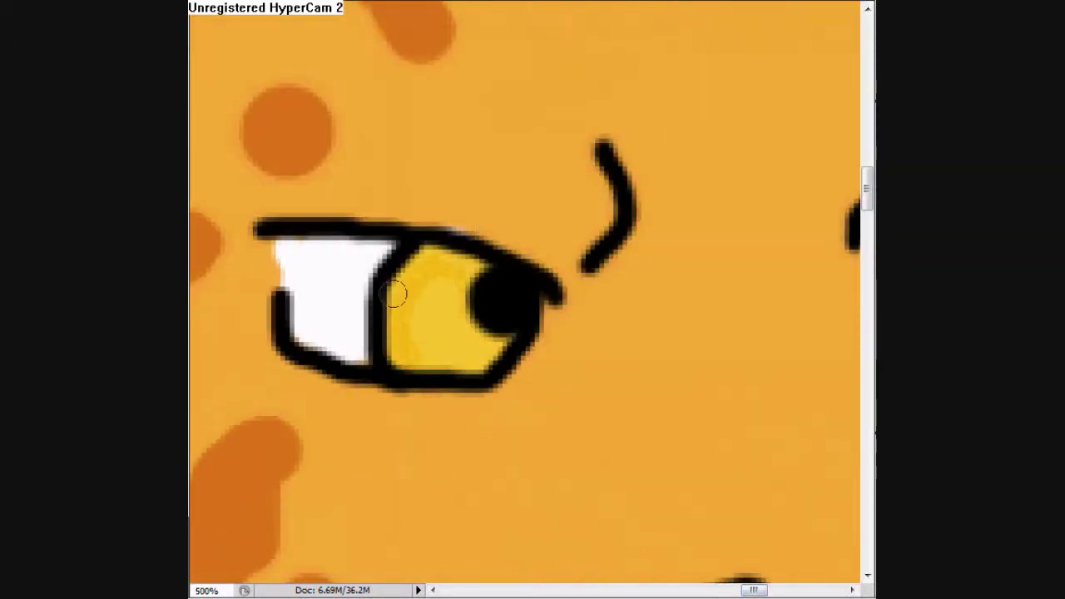
scroll(354, 304, "right", 5)
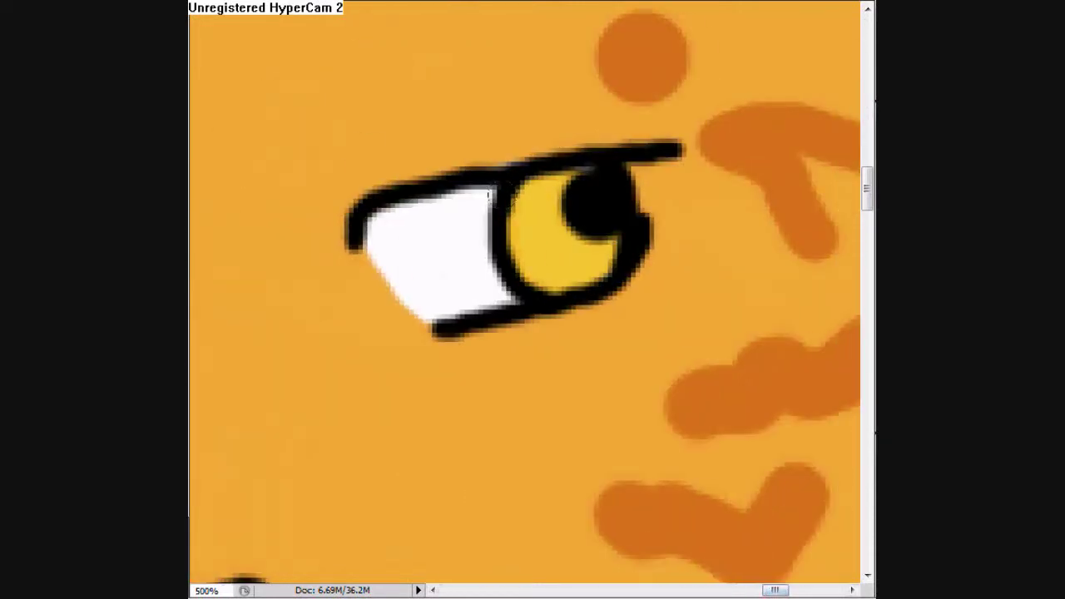
scroll(491, 221, "left", 3)
scroll(499, 250, "right", 3)
Step: Brush soft white crescent highlights beside the pupils in both of the orange animal's irises
mouse_move(566, 266)
left_mouse_down()
mouse_move(538, 326)
mouse_move(525, 303)
left_mouse_up()
scroll(606, 256, "left", 3)
left_click_drag(690, 256, 661, 231)
scroll(660, 230, "left", 3)
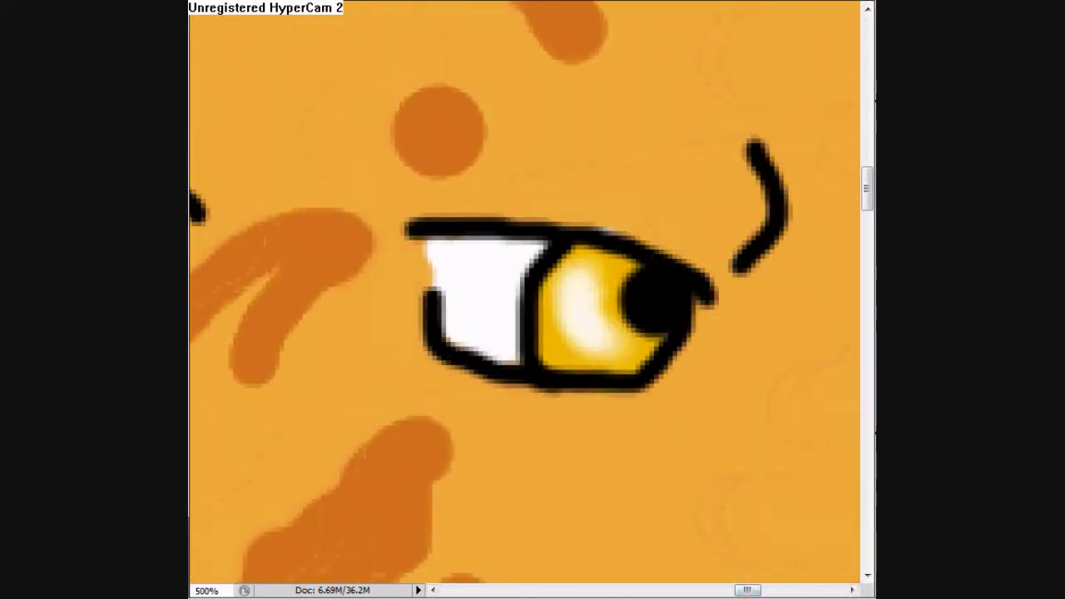
Step: Dot soft white reflections on both of the orange animal's pupils
left_click(638, 285)
scroll(672, 321, "right", 3)
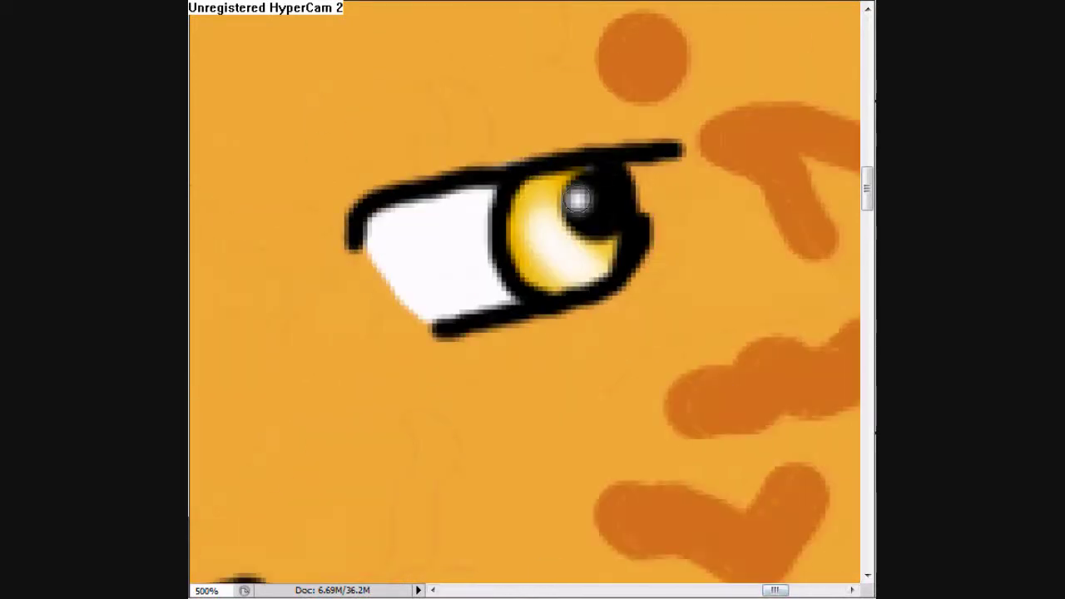
left_click(580, 199)
left_click(381, 99, "alt")
left_click(380, 100, "alt")
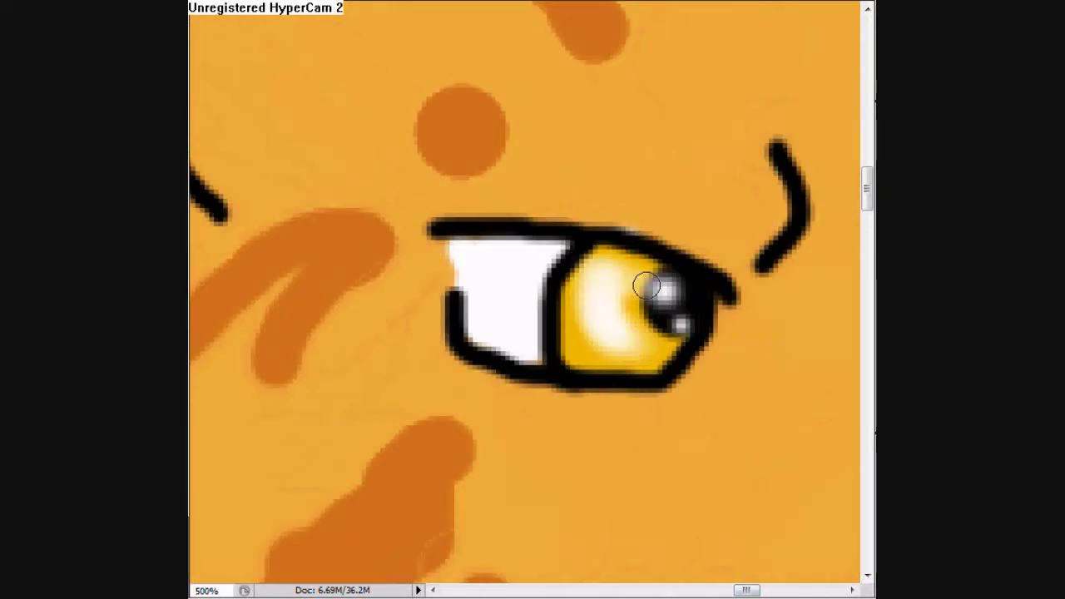
left_click(380, 99, "alt")
left_click(386, 101, "alt")
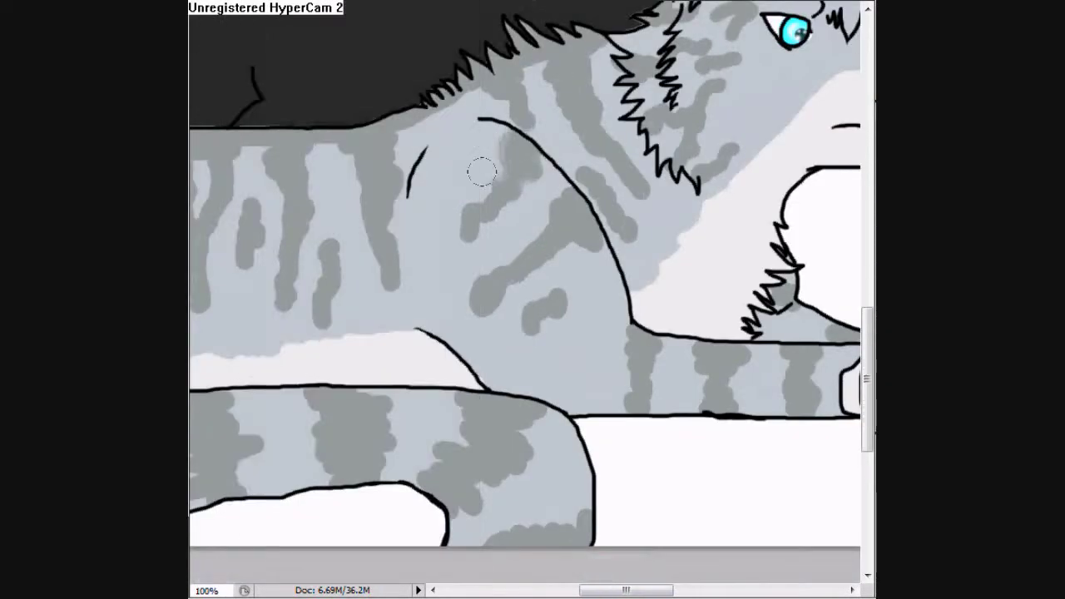
Step: Smudge the edges of the grey animal's dark stripes on its shoulder, foreleg, cheek and flank
scroll(619, 376, "right", 3)
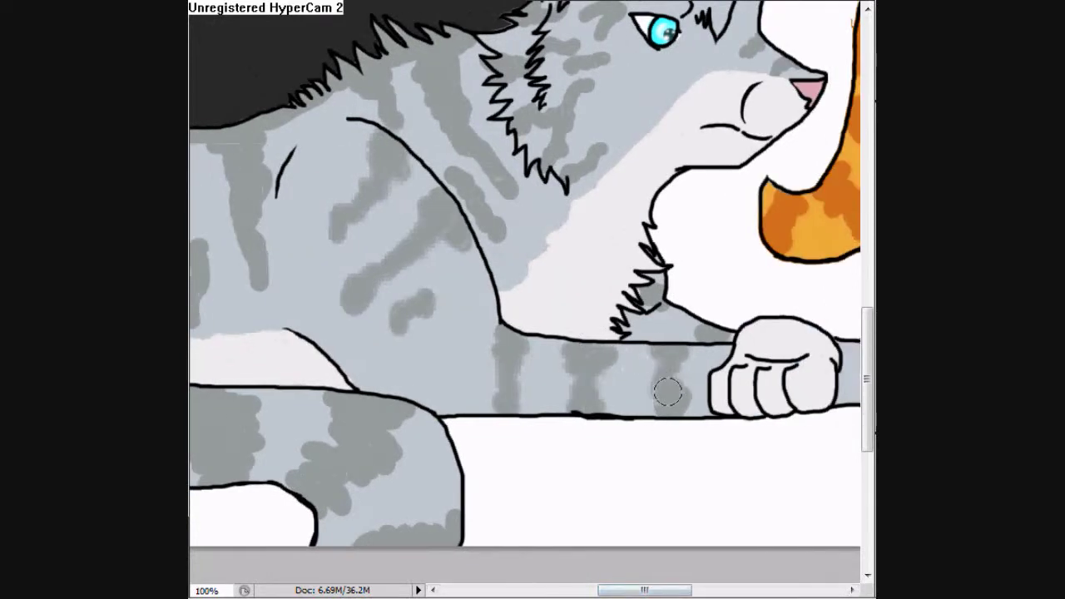
scroll(377, 132, "up", 2)
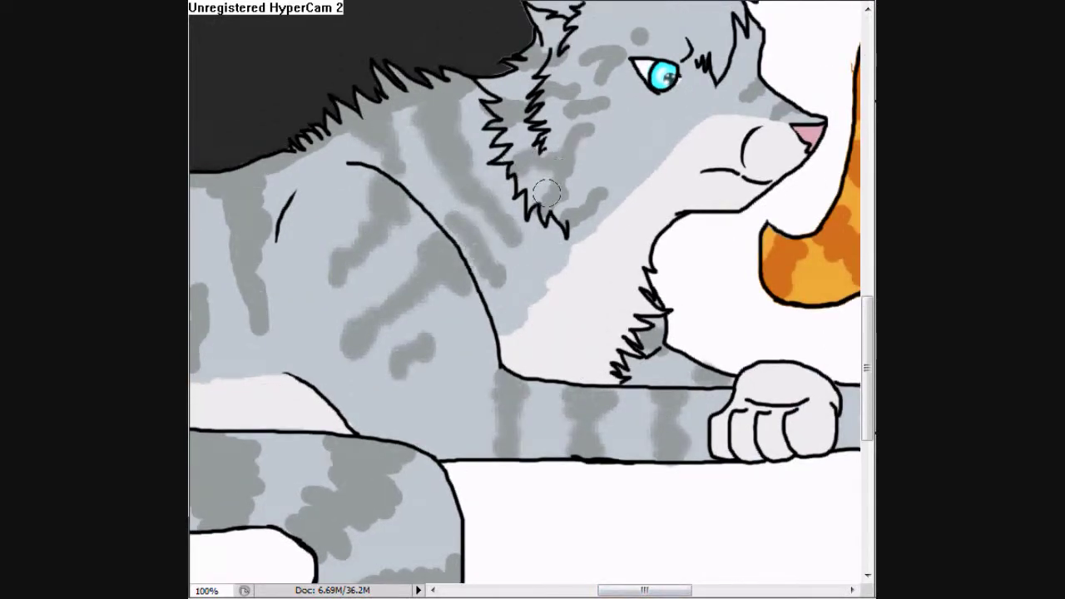
scroll(396, 103, "left", 6)
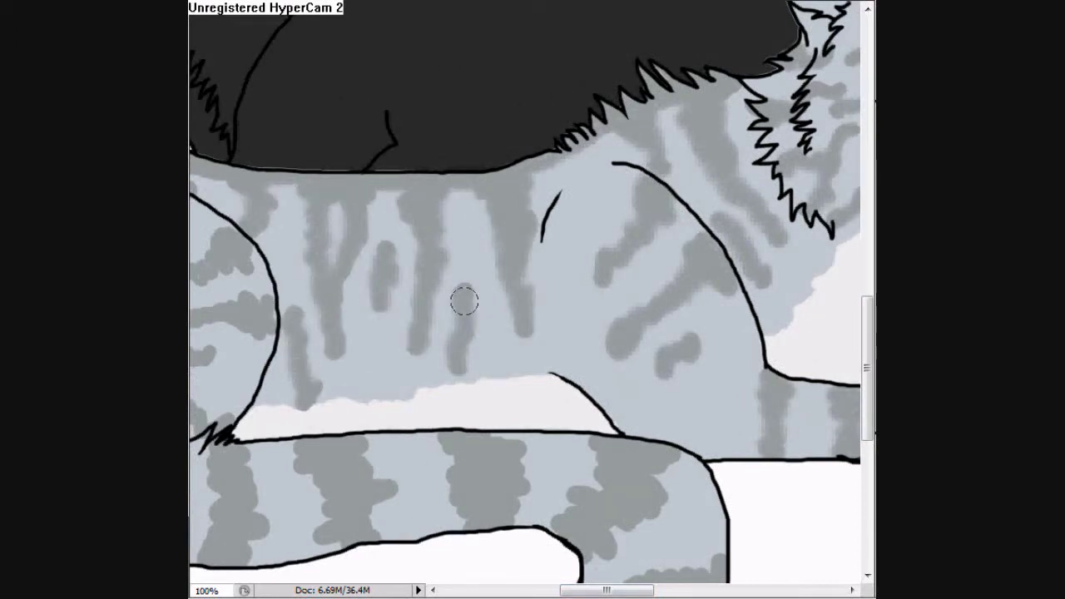
Step: Smudge the edges of the dark stripes along the grey animal's tail and haunch
scroll(430, 168, "left", 5)
scroll(376, 175, "down", 3)
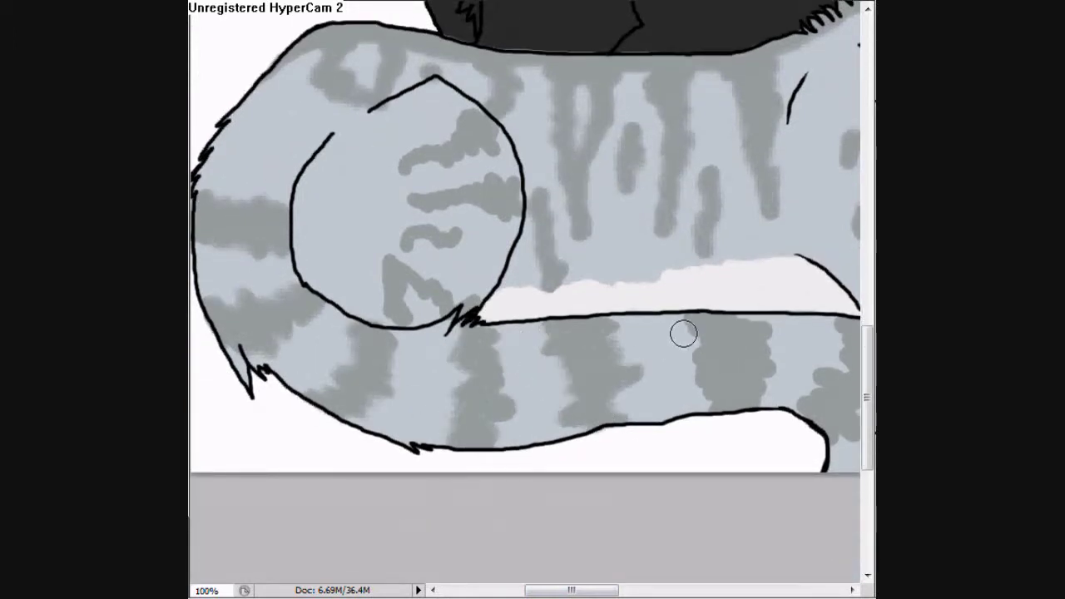
scroll(357, 435, "right", 11)
scroll(376, 242, "left", 8)
scroll(376, 243, "up", 1)
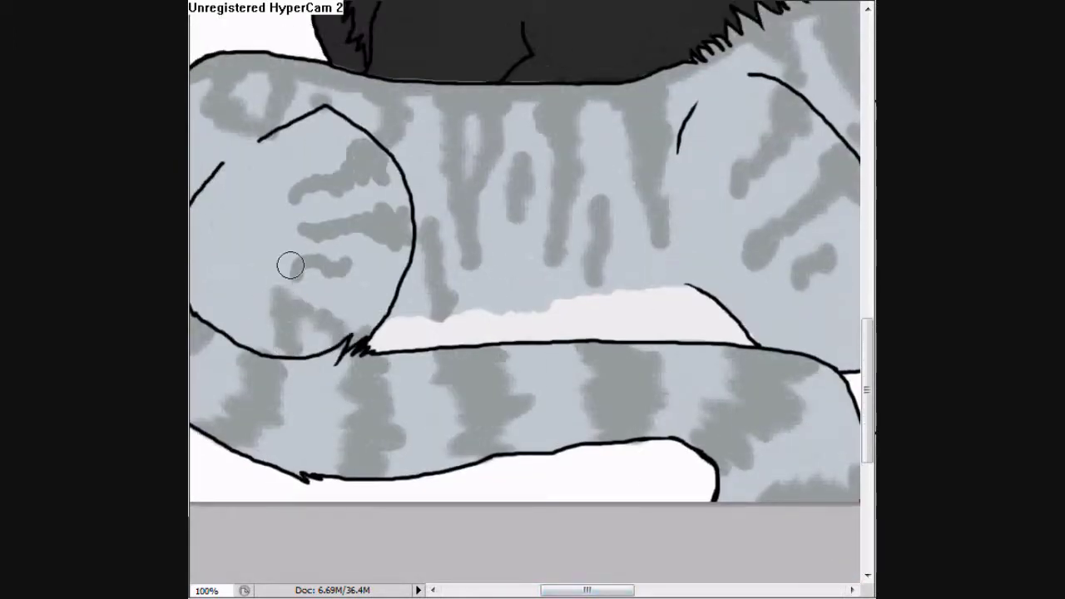
scroll(369, 162, "right", 10)
key("ctrl+0")
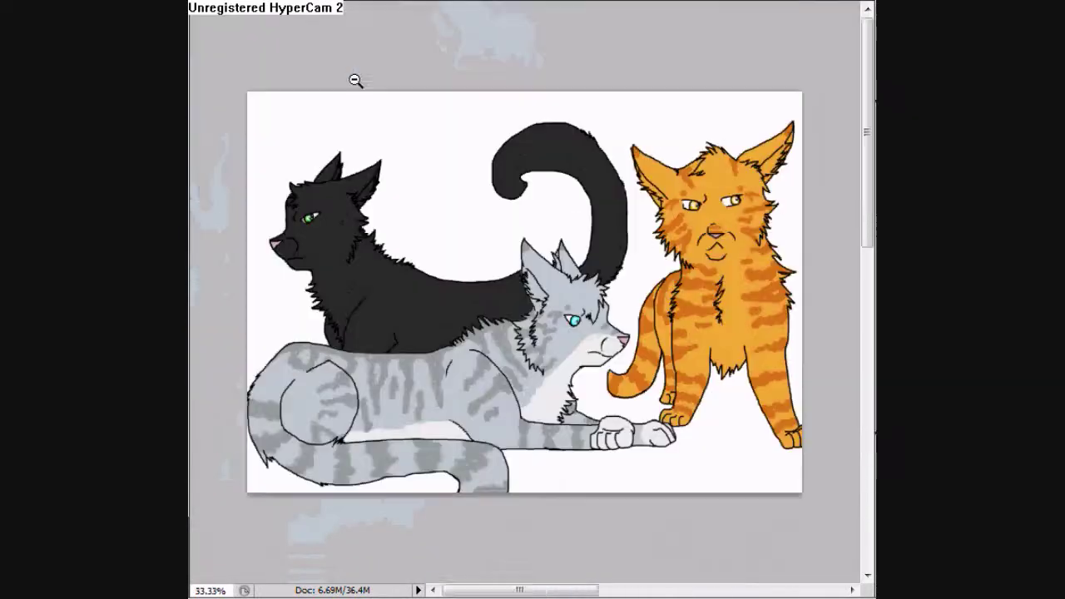
Step: Soften the edges of the grey animal's white face and chest markings so they blend into the grey fur
scroll(369, 409, "up", 1)
scroll(377, 289, "up", 1)
scroll(524, 299, "down", 1)
scroll(524, 300, "left", 4)
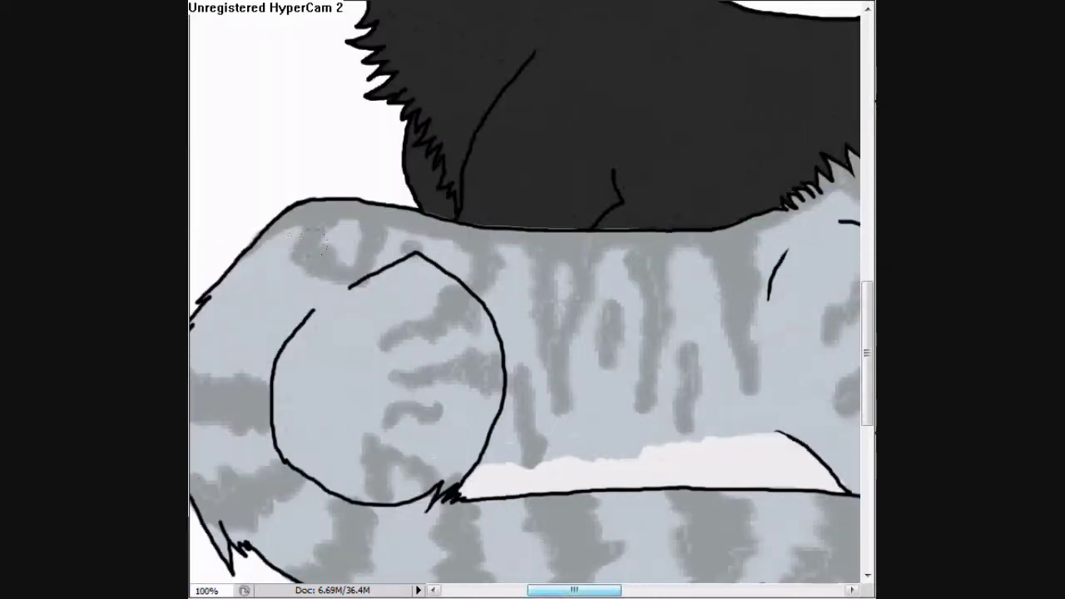
scroll(376, 208, "right", 6)
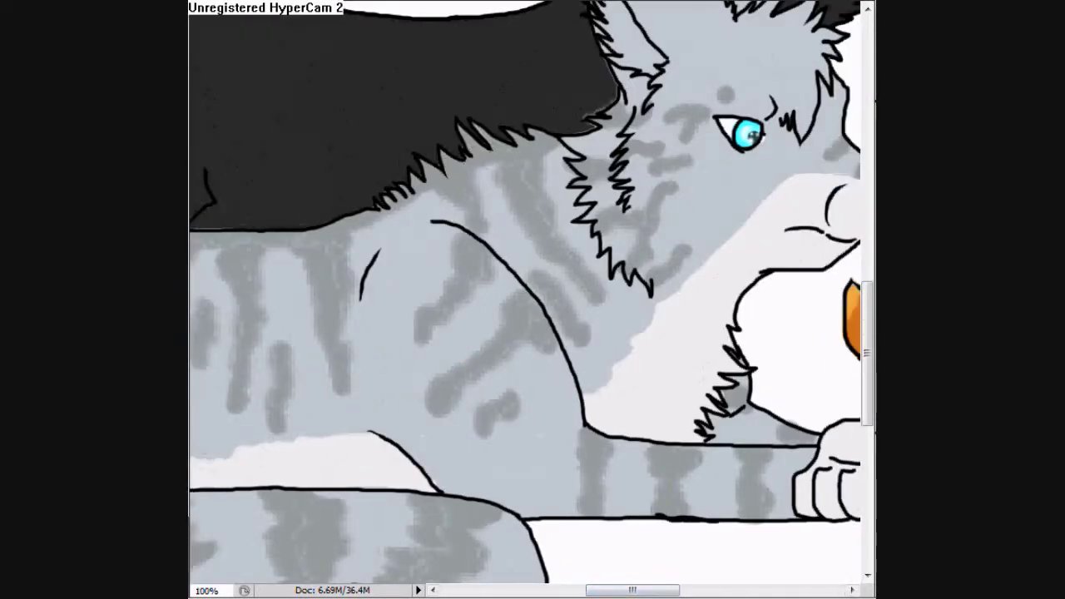
left_click_drag(622, 593, 637, 592)
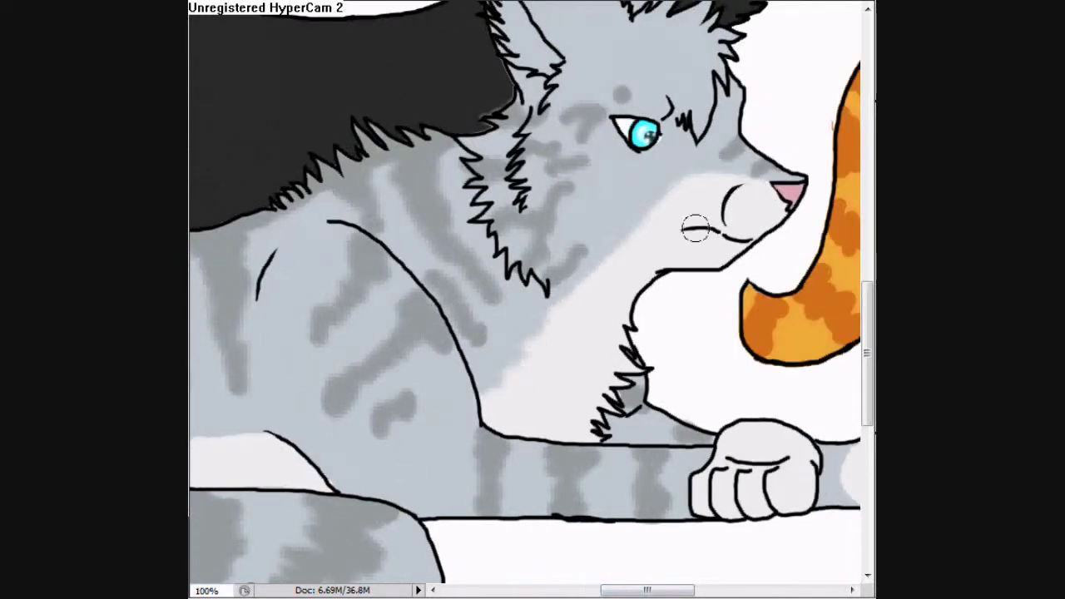
scroll(330, 444, "left", 7)
Step: Smudge the edges of the orange animal's dark stripes on its chest and front legs
scroll(354, 87, "down", 3)
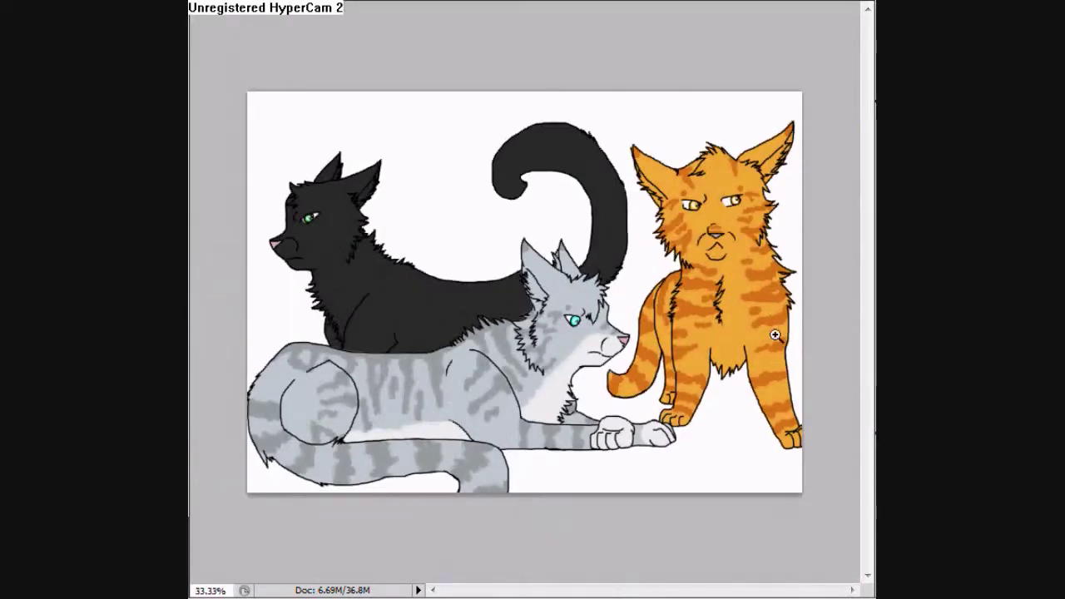
scroll(535, 369, "up", 2)
scroll(534, 368, "right", 2)
scroll(534, 368, "up", 1)
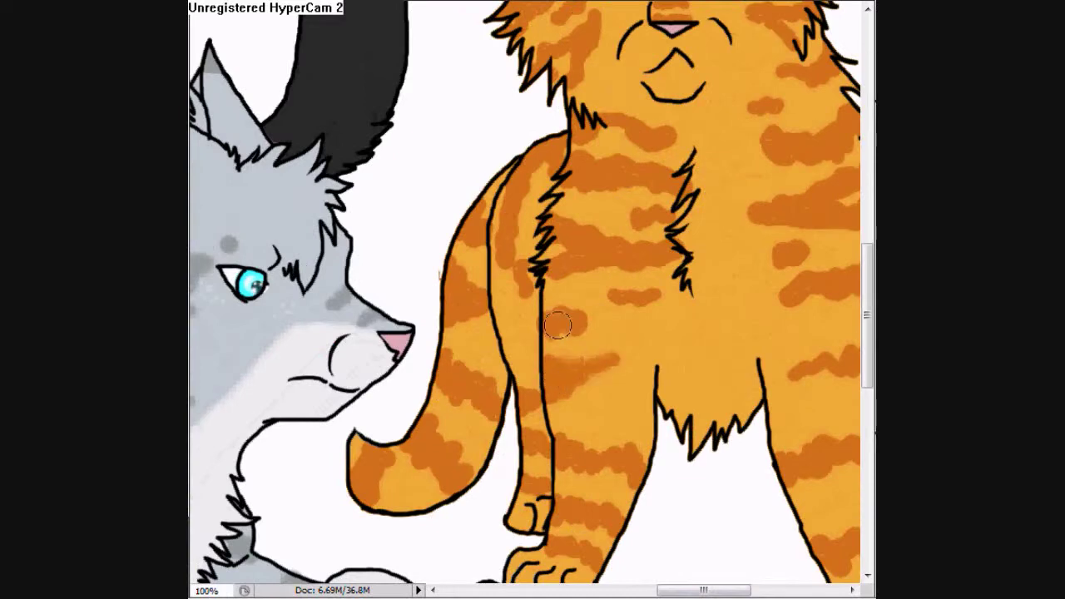
scroll(575, 375, "down", 3)
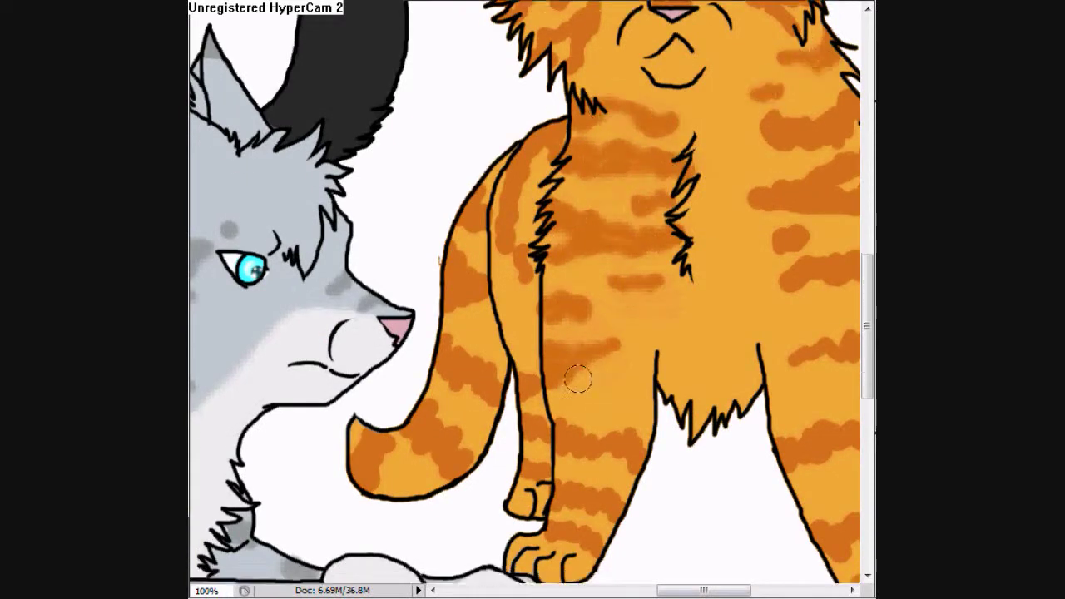
scroll(516, 316, "right", 3)
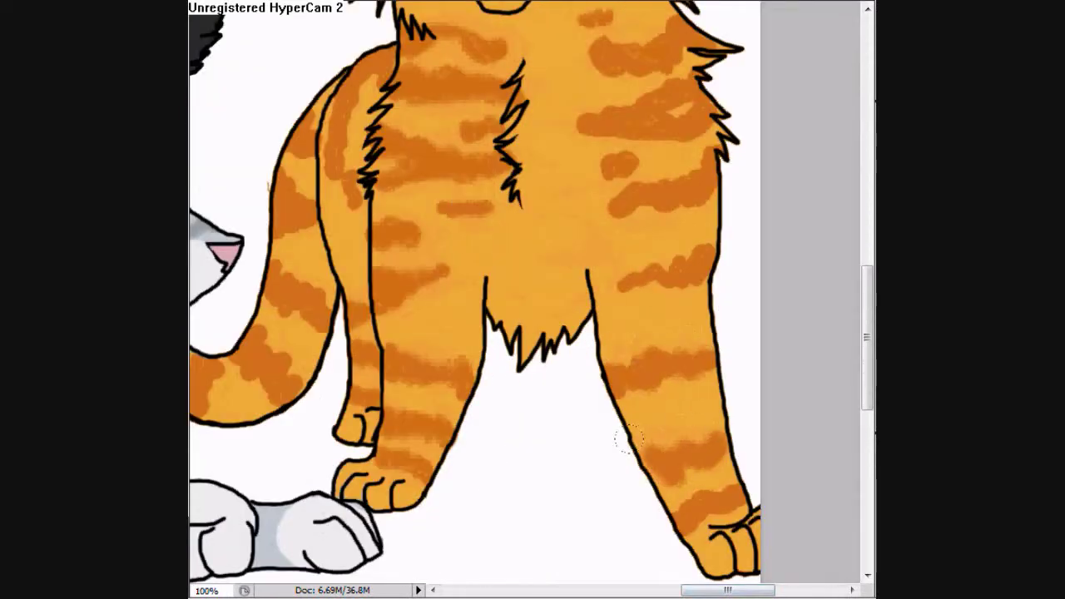
Step: Smudge the edges of the orange animal's remaining stripes on its upper chest, shoulders and face
scroll(630, 441, "up", 4)
scroll(233, 278, "up", 6)
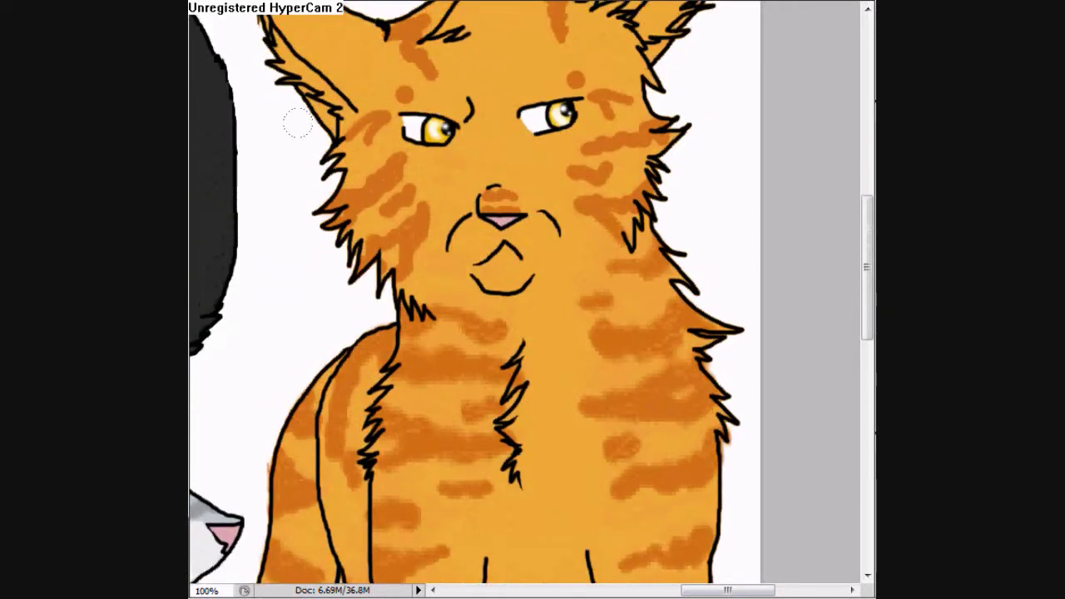
scroll(297, 123, "up", 4)
key("ctrl+minus")
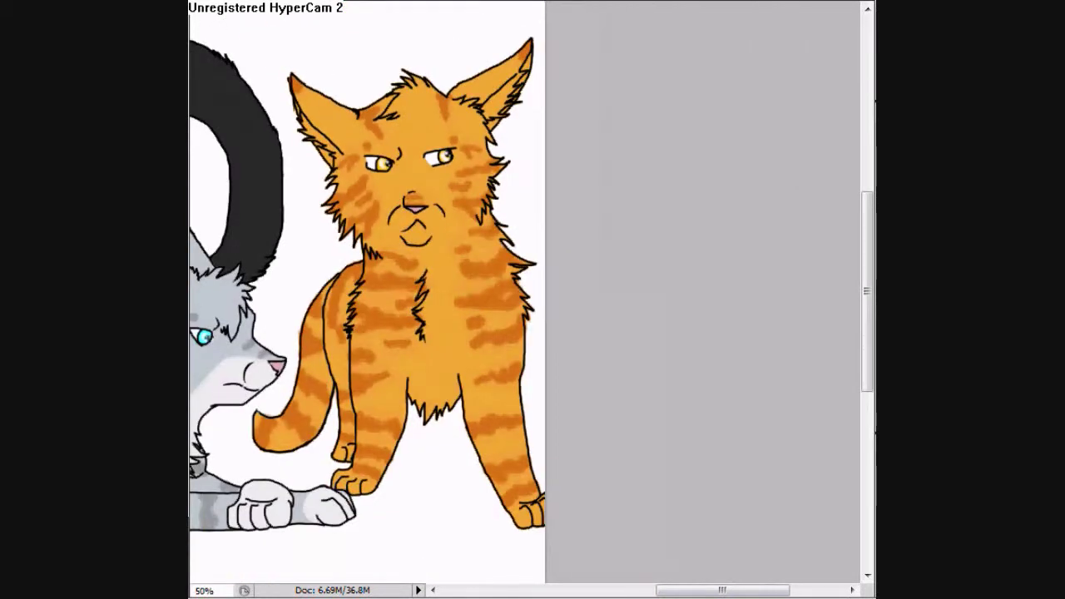
Step: Add soft shading and highlights to the three animals' fur and paint a green grass field behind them up to the horizon
scroll(532, 300, "left", 5)
scroll(532, 299, "right", 2)
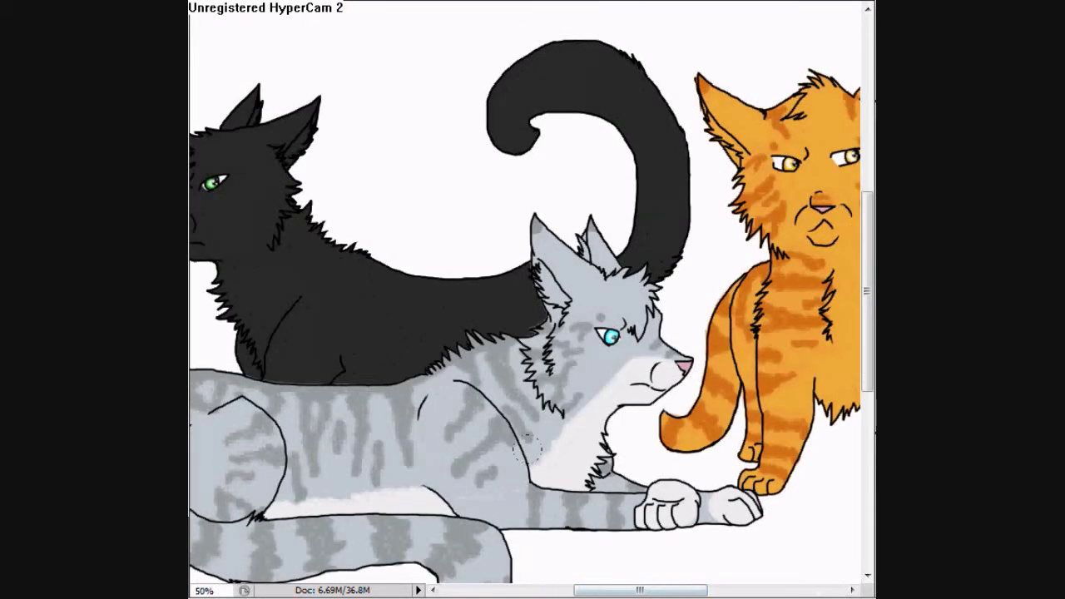
scroll(528, 449, "right", 3)
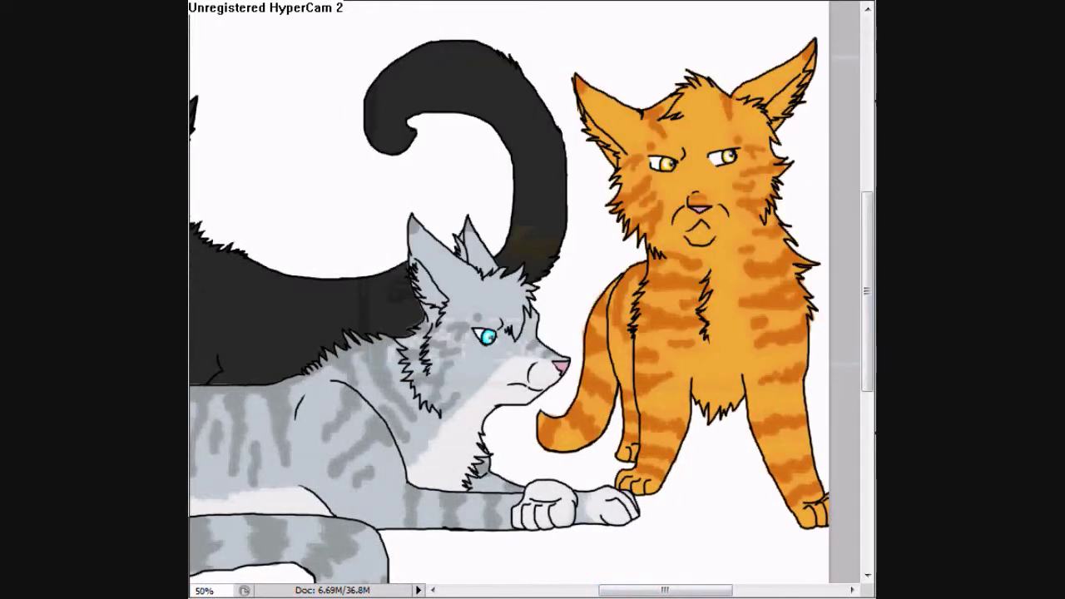
scroll(524, 358, "up", 5)
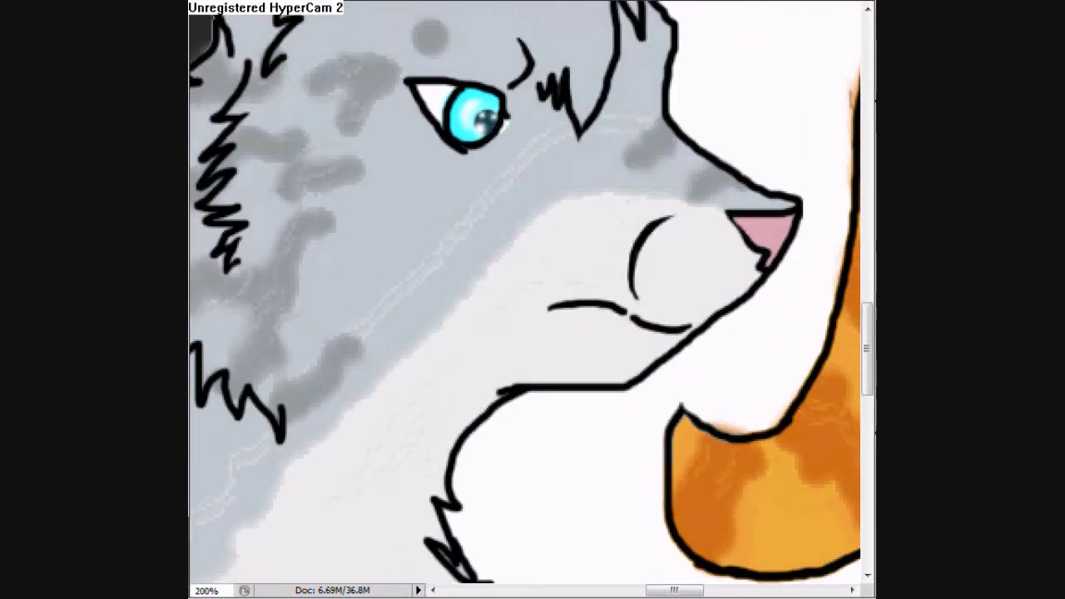
scroll(433, 391, "left", 3)
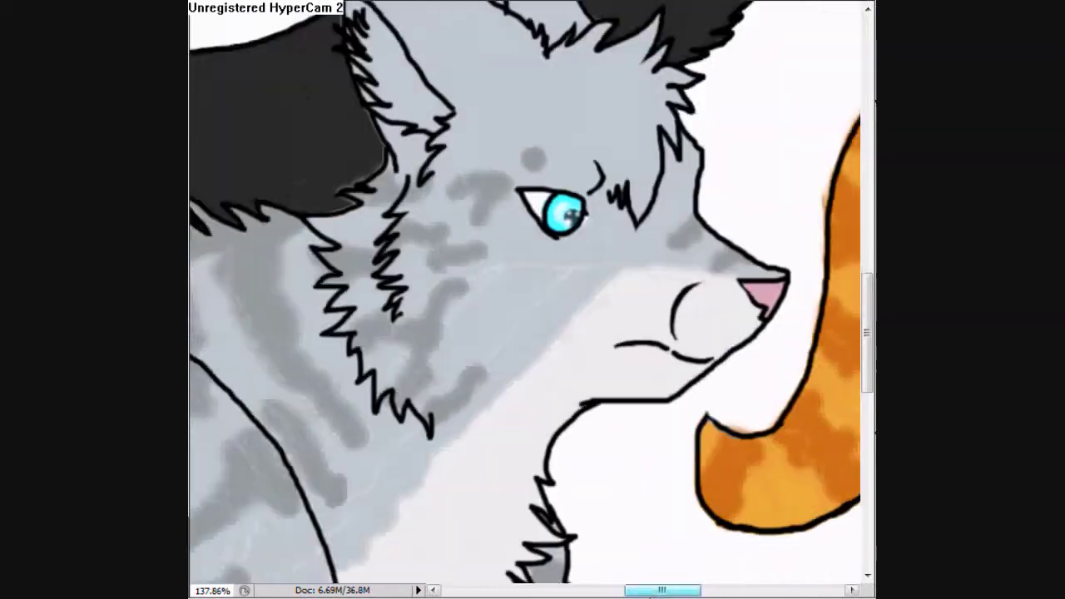
scroll(632, 266, "down", 3)
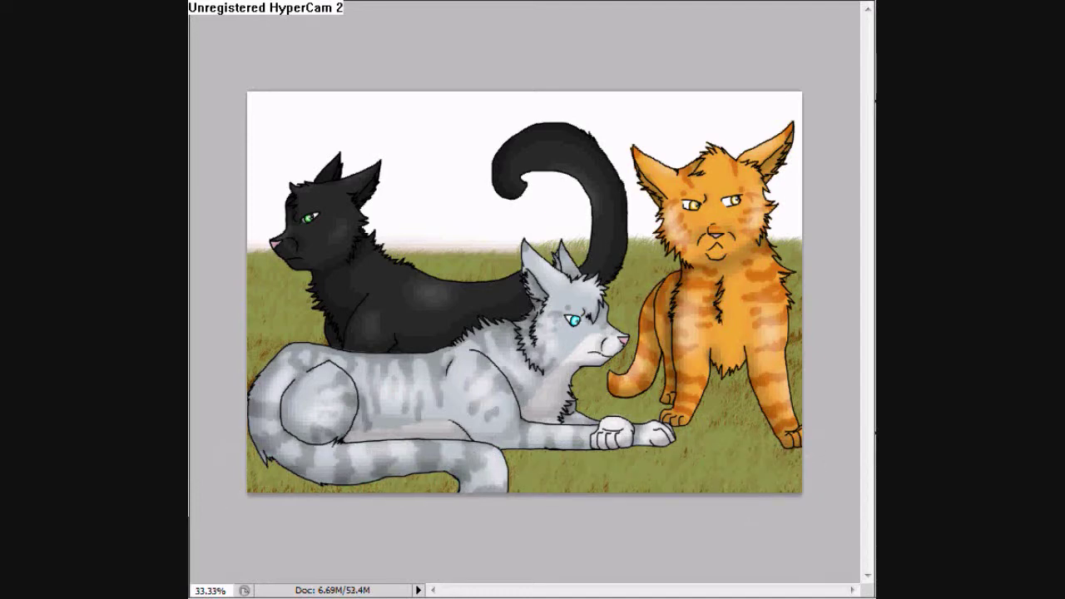
Step: Paint grass blades over the lower edges of the grey animal's front legs, paws and tail so it sits in the grass
scroll(577, 432, "up", 1)
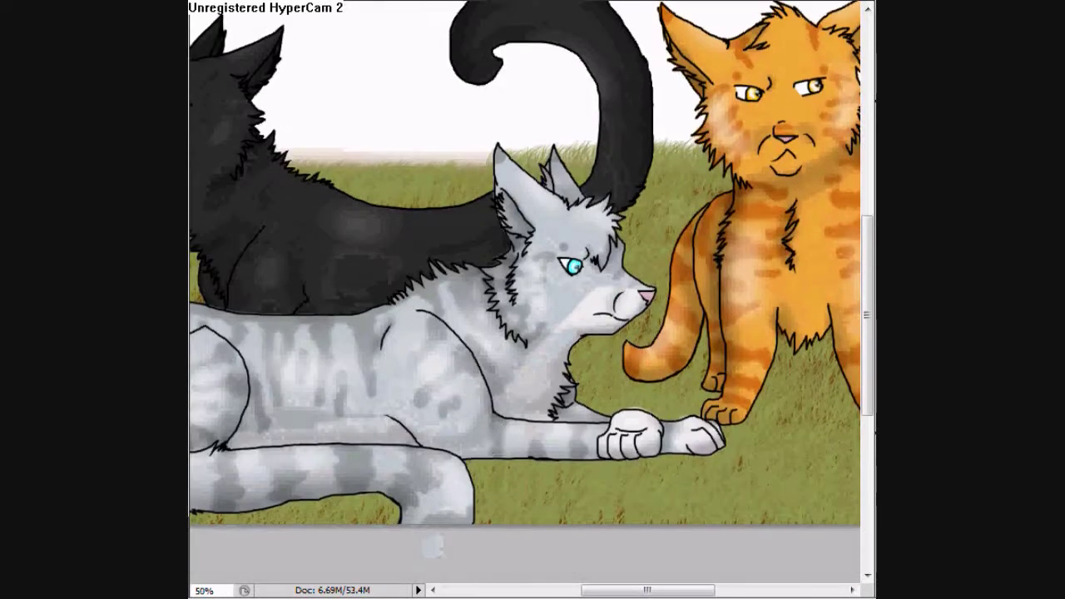
scroll(616, 459, "down", 1)
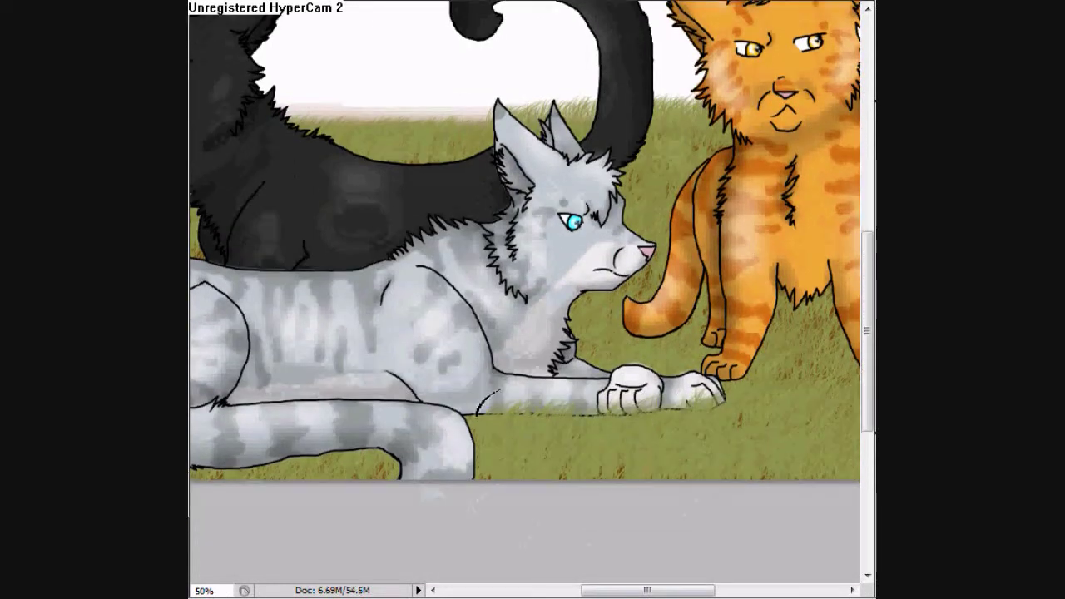
scroll(479, 400, "left", 4)
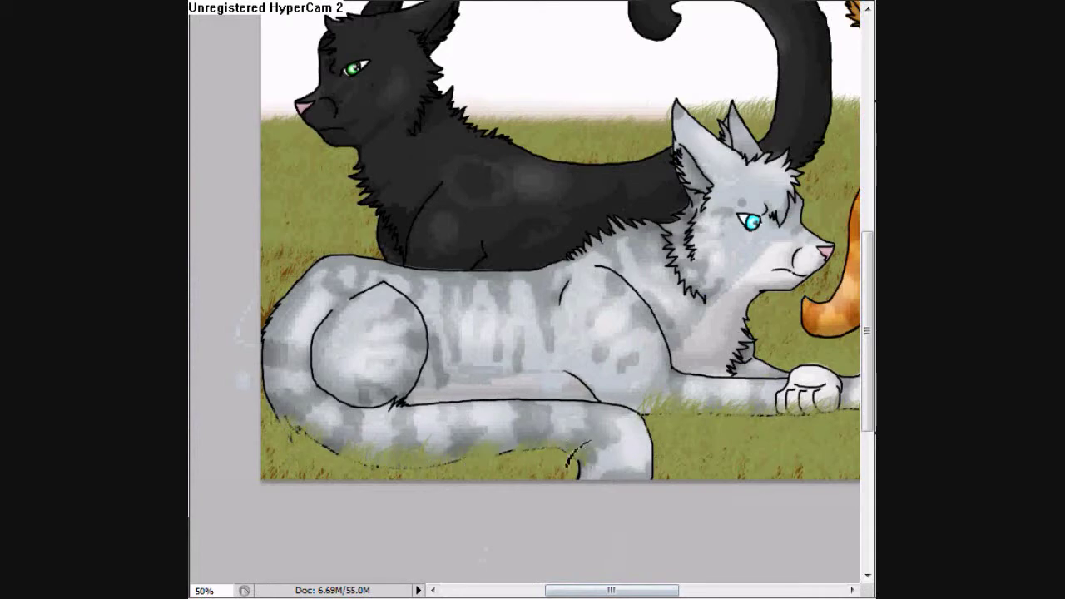
Step: Paint grass blades over the lower edges of the orange animal's paws
left_click_drag(579, 591, 651, 591)
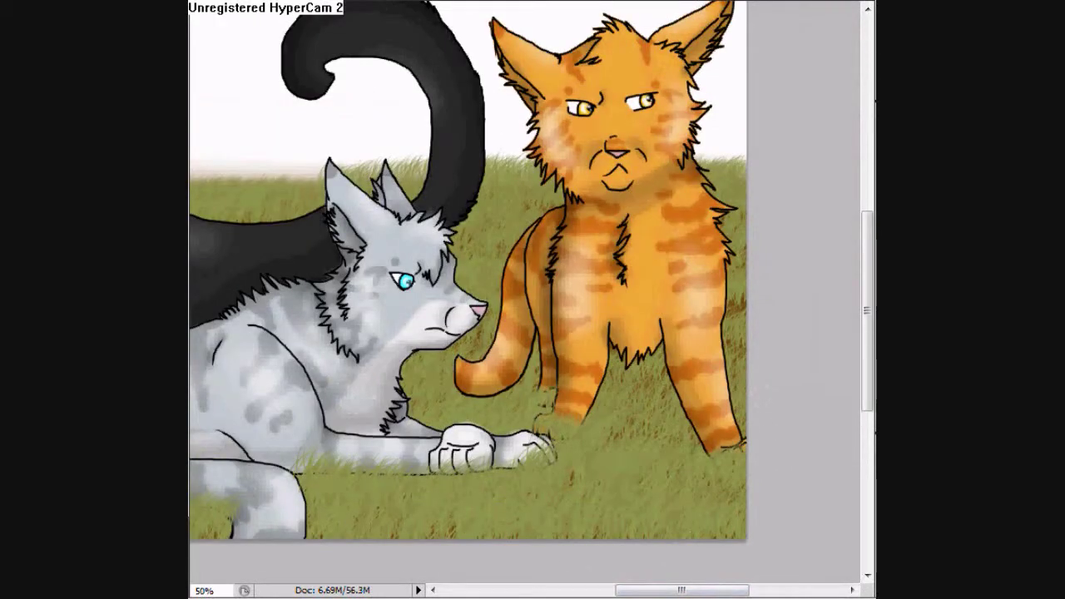
left_click(456, 138, "alt")
left_click(755, 442)
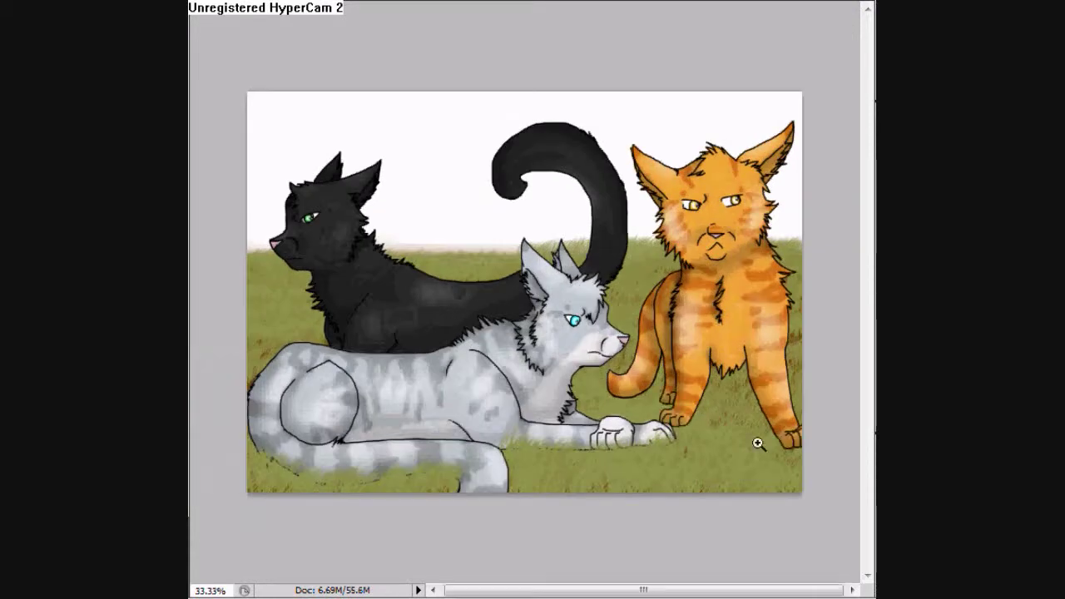
left_click(753, 474)
left_click(752, 474)
left_click_drag(677, 511, 707, 504)
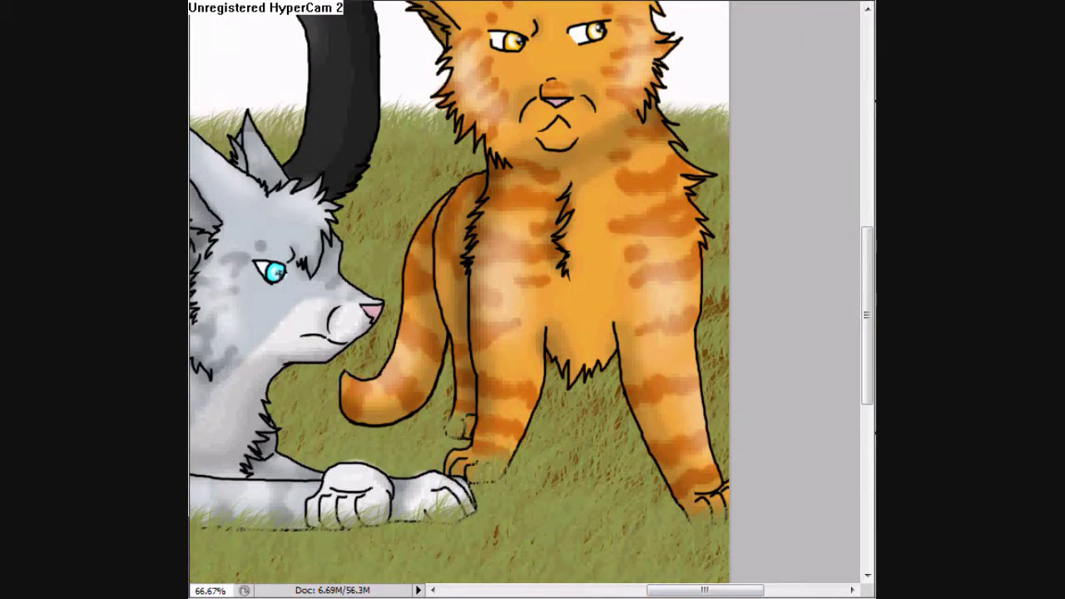
Step: Colour the sky behind the animals as a sunset gradient, from red-orange along the upper edge to yellow at the horizon
left_click(464, 153, "alt")
left_click(464, 153, "alt")
left_click(189, 481)
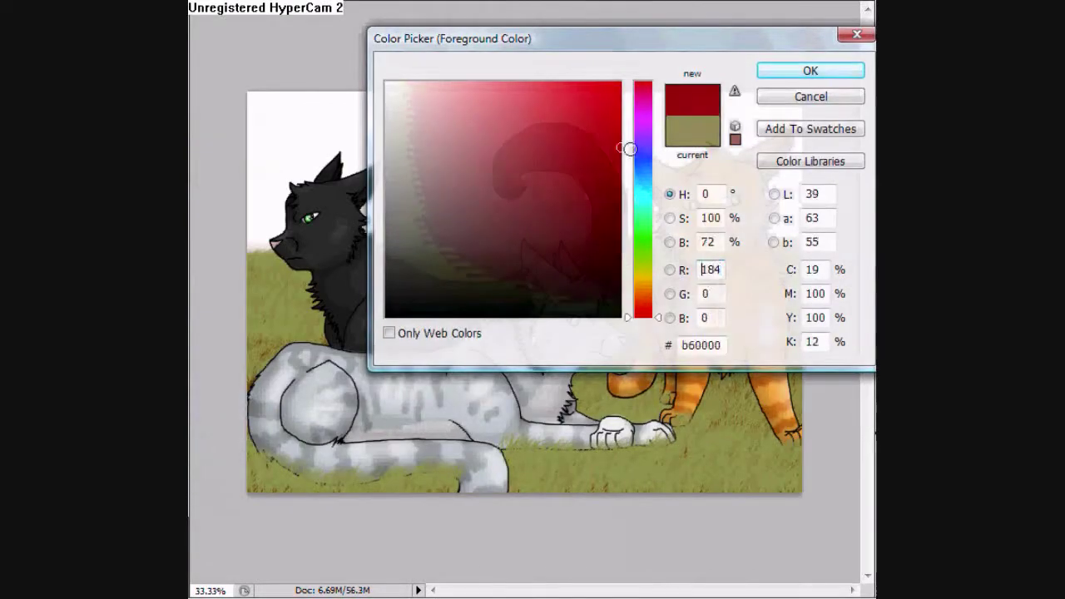
left_click(643, 303)
left_click(600, 105)
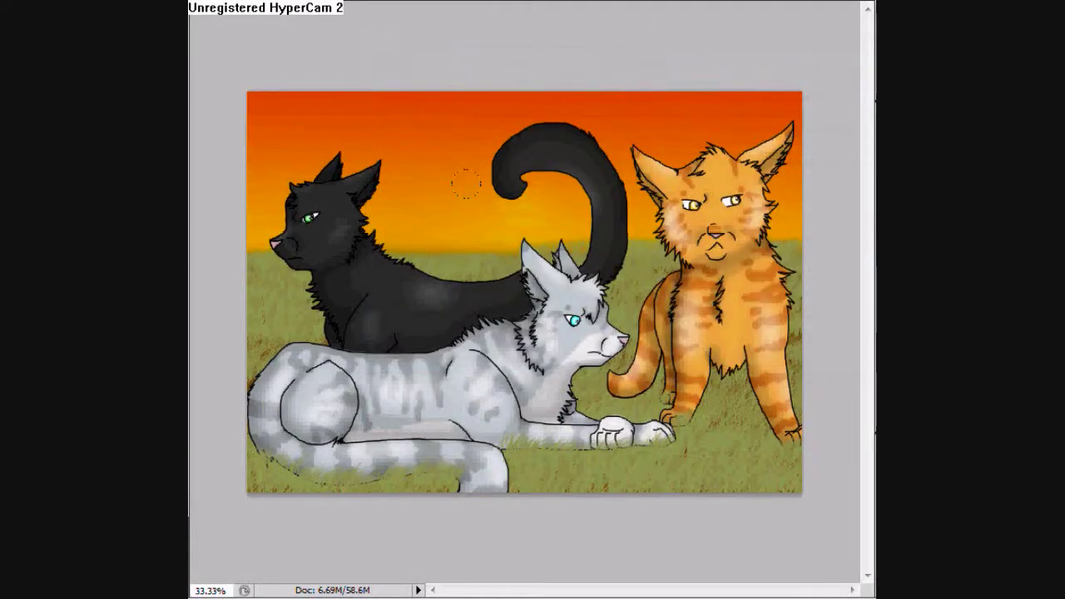